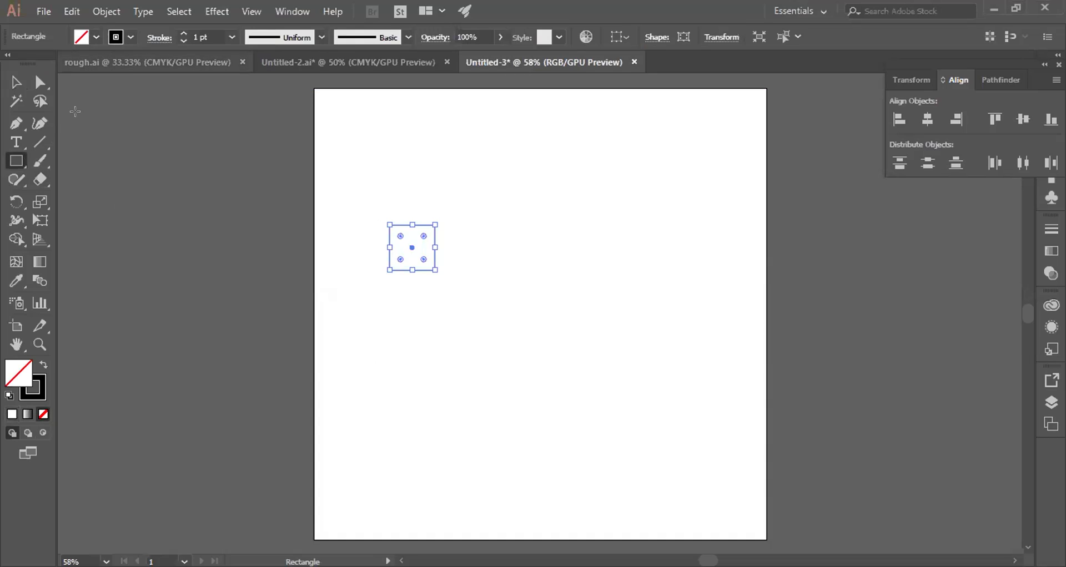
Step: Duplicate the square and place the copy flush against its right edge, forming a row of two equal squares
{"action": "key", "text": "v"}
{"action": "left_click", "coordinate": [164, 165]}
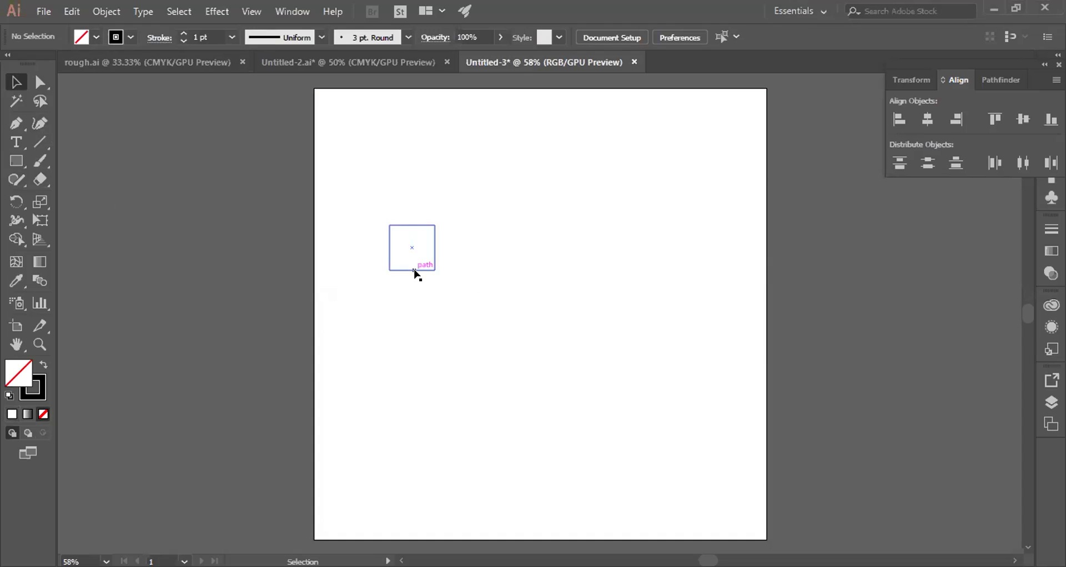
{"action": "scroll", "coordinate": [416, 273], "scroll_direction": "up", "scroll_amount": 2}
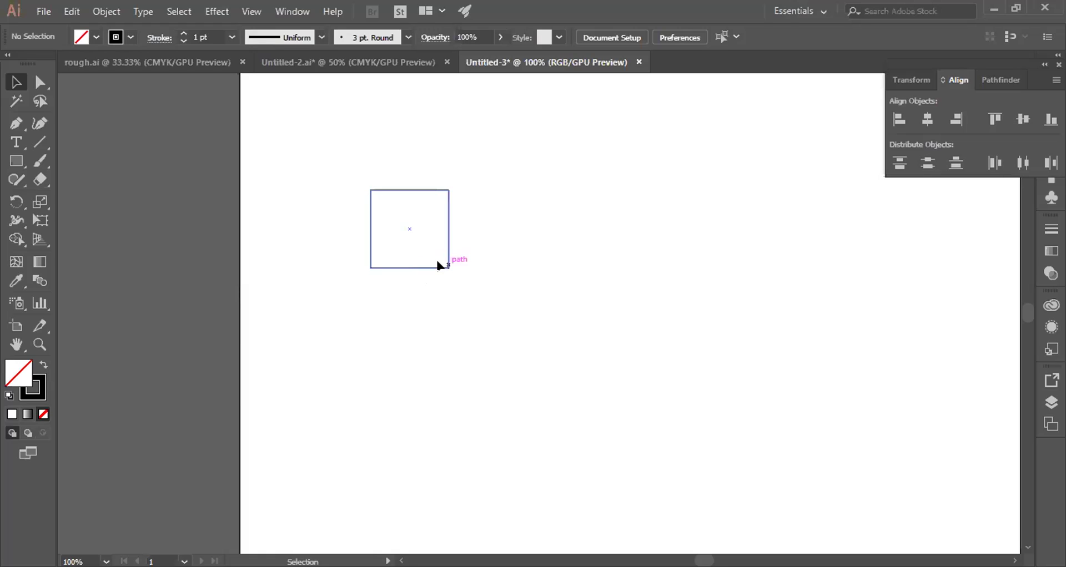
{"action": "left_click_drag", "start_coordinate": [432, 269], "coordinate": [514, 270]}
{"action": "left_click", "coordinate": [370, 280]}
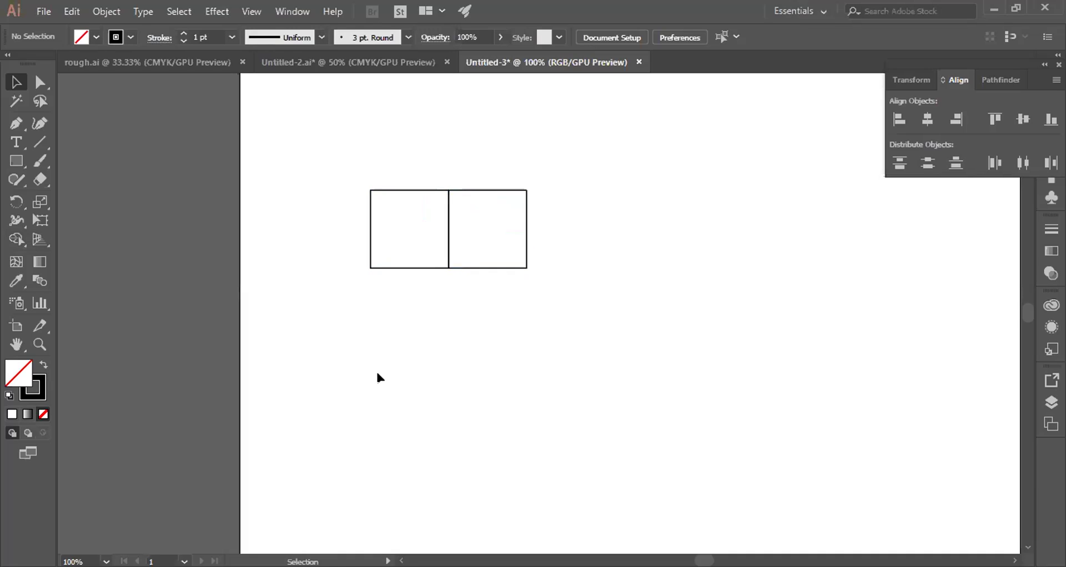
Step: Draw a square beneath the two small ones matching their combined width, and another along the right side matching the full height
{"action": "left_click", "coordinate": [15, 160]}
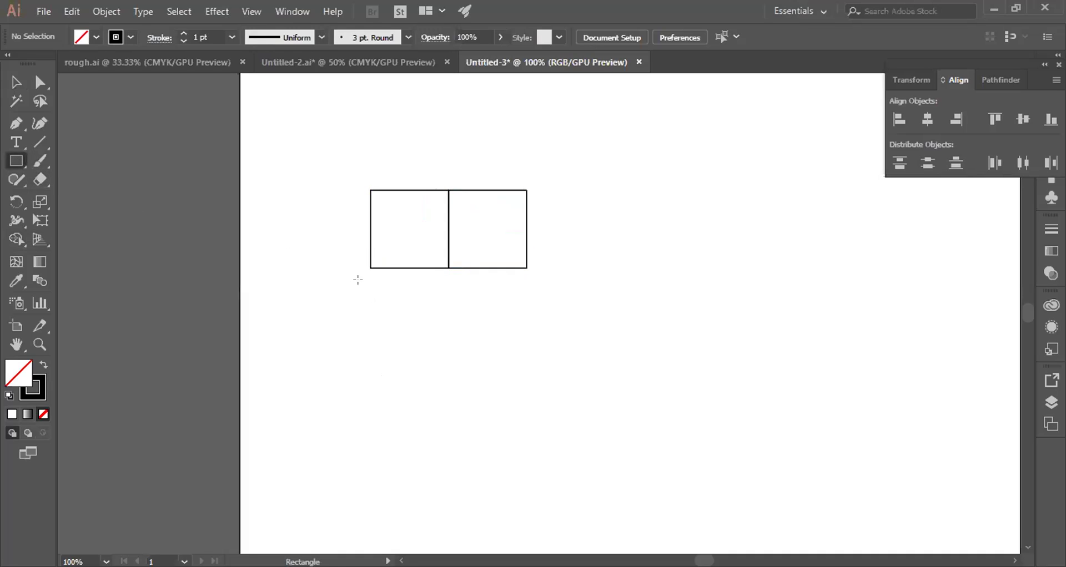
{"action": "left_click_drag", "start_coordinate": [369, 268], "coordinate": [525, 421]}
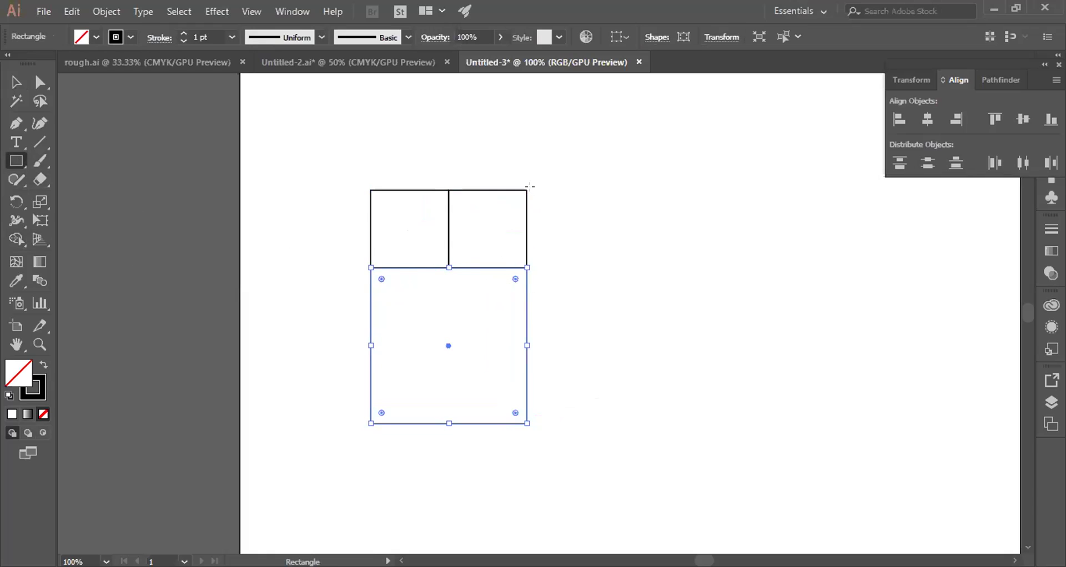
{"action": "left_click_drag", "start_coordinate": [521, 184], "coordinate": [717, 423]}
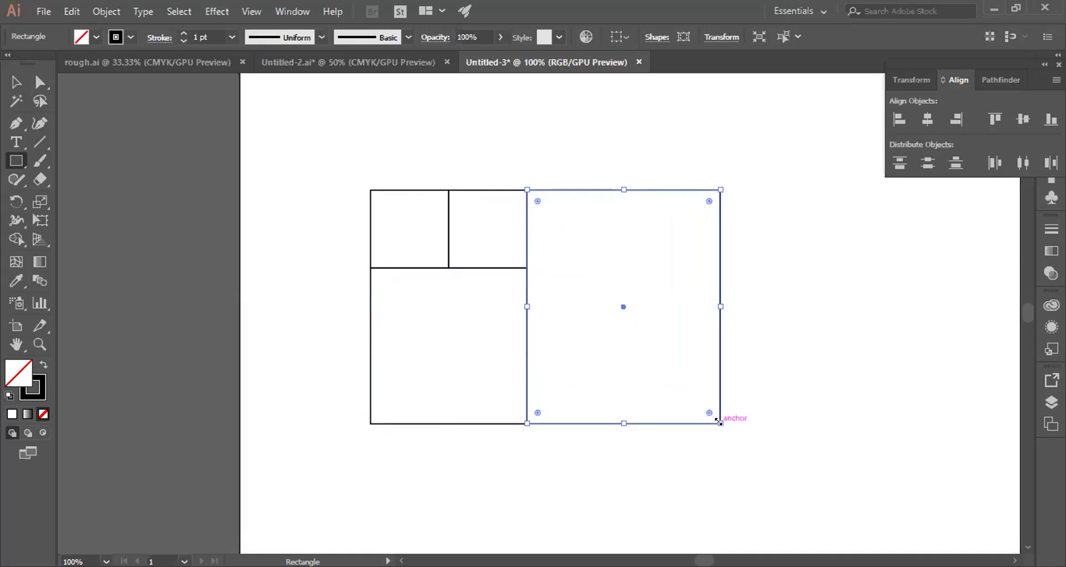
{"action": "key", "text": "Delete"}
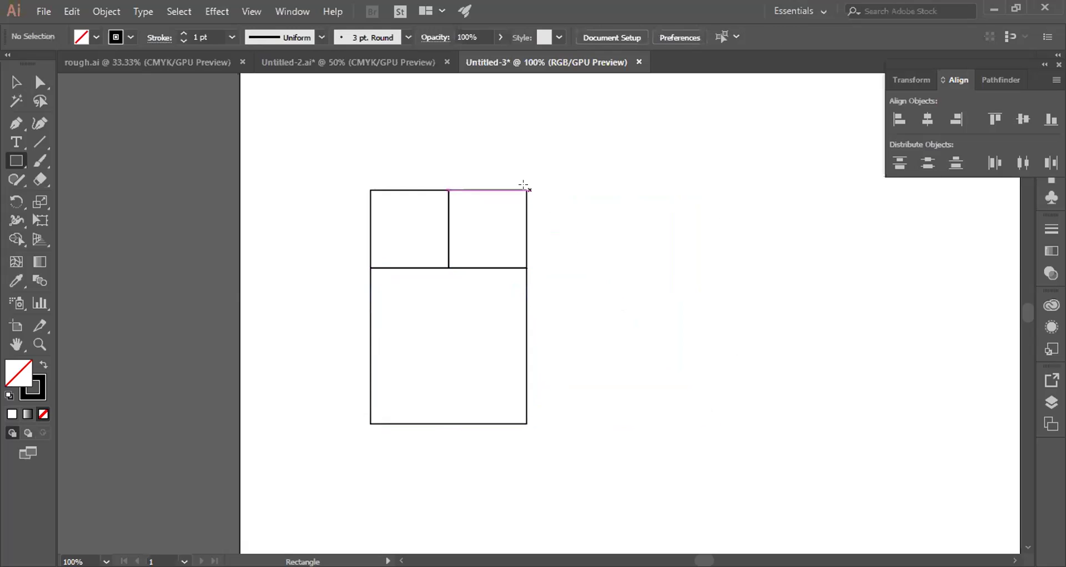
{"action": "left_click_drag", "start_coordinate": [527, 190], "coordinate": [757, 423]}
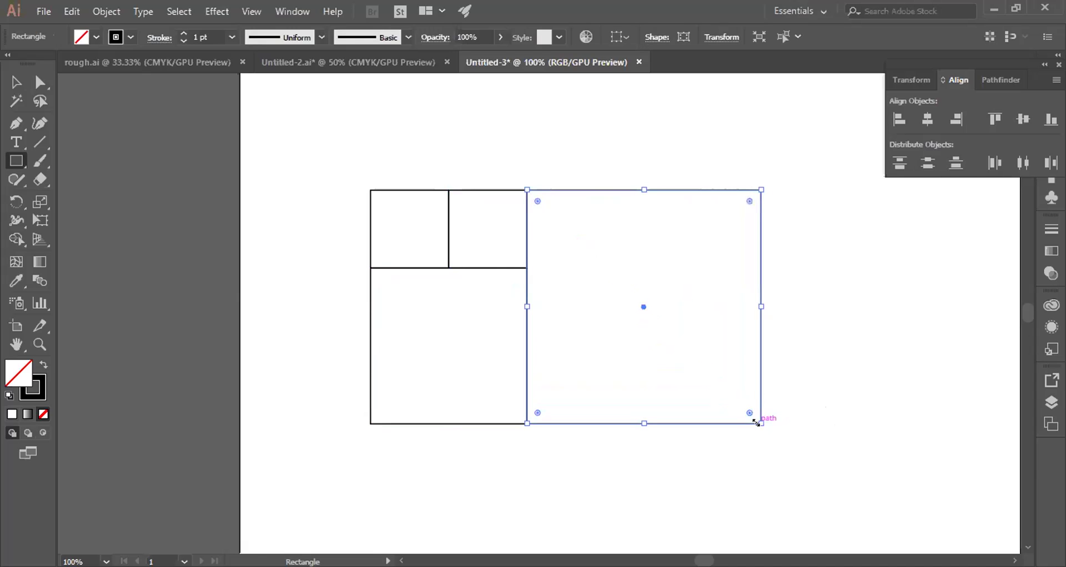
Step: Draw a larger square directly beneath the whole block, matching its full width
{"action": "scroll", "coordinate": [482, 207], "scroll_direction": "down", "scroll_amount": 2}
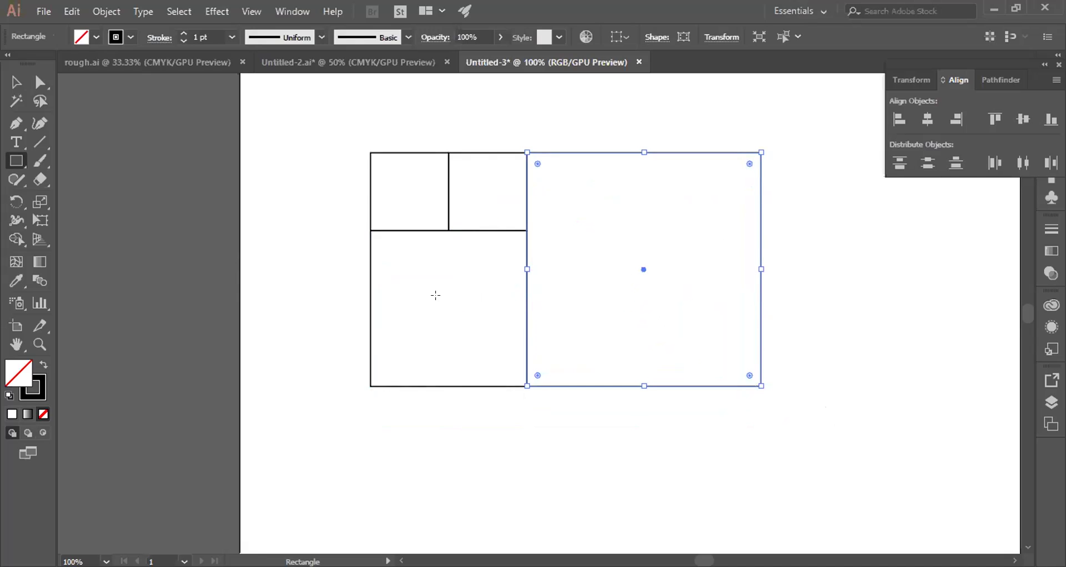
{"action": "scroll", "coordinate": [375, 333], "scroll_direction": "down", "scroll_amount": 2}
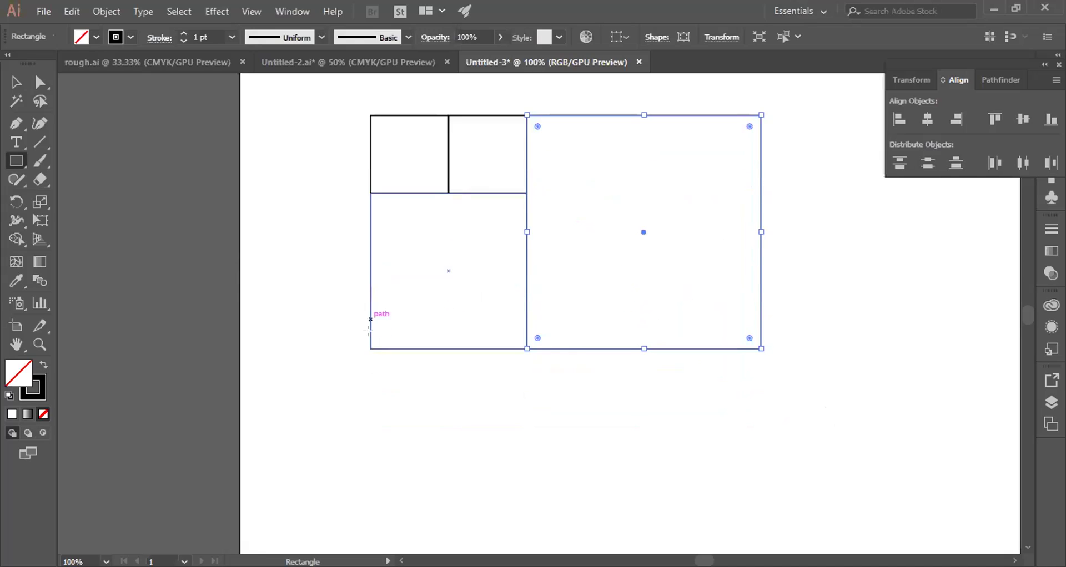
{"action": "scroll", "coordinate": [369, 306], "scroll_direction": "down", "scroll_amount": 3}
{"action": "left_click_drag", "start_coordinate": [370, 293], "coordinate": [598, 462]}
{"action": "key", "text": "Delete"}
{"action": "scroll", "coordinate": [541, 417], "scroll_direction": "down", "scroll_amount": 1}
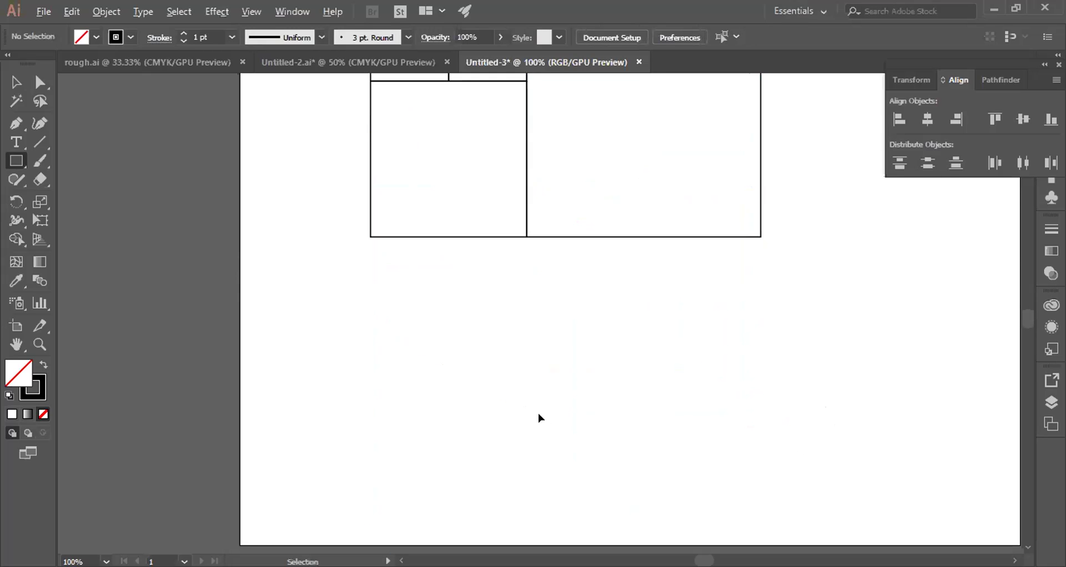
{"action": "scroll", "coordinate": [538, 417], "scroll_direction": "down", "scroll_amount": 1}
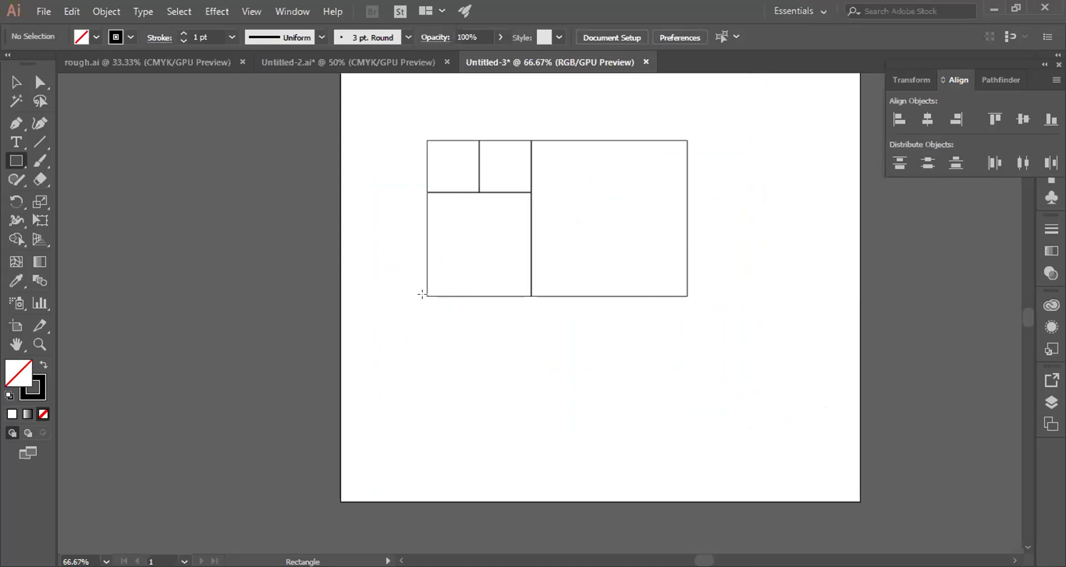
{"action": "left_click_drag", "start_coordinate": [426, 297], "coordinate": [685, 509]}
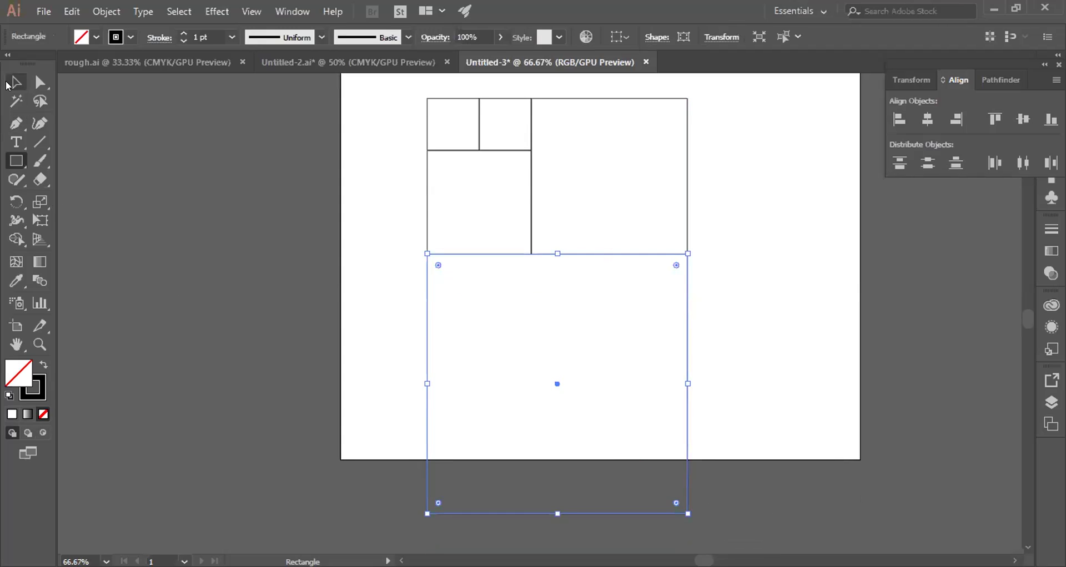
Step: Select all five squares, scale them down proportionally to about three quarters and move them up on the artboard
{"action": "left_click", "coordinate": [11, 84]}
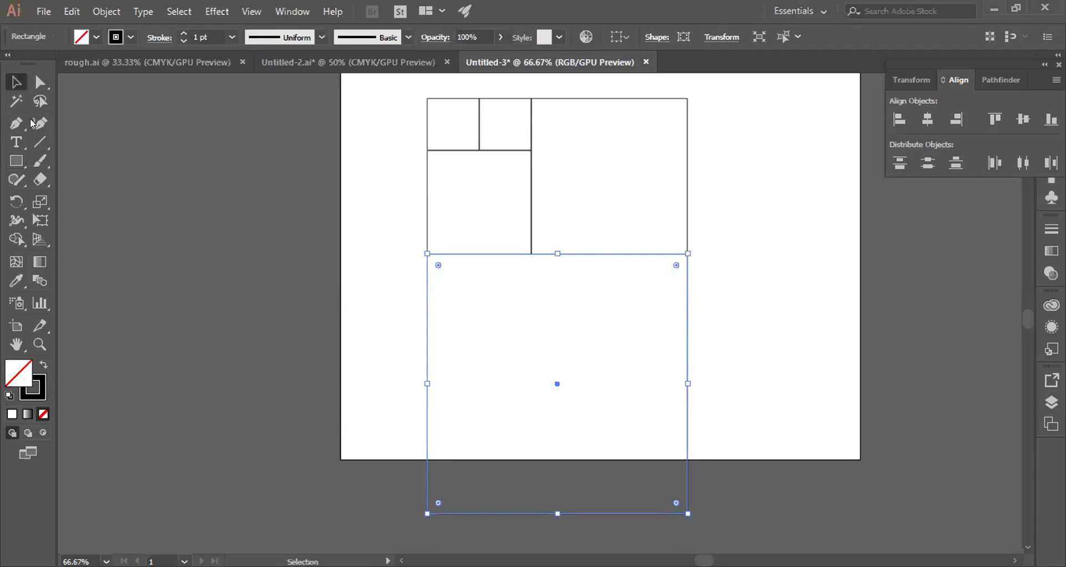
{"action": "left_click", "coordinate": [340, 268]}
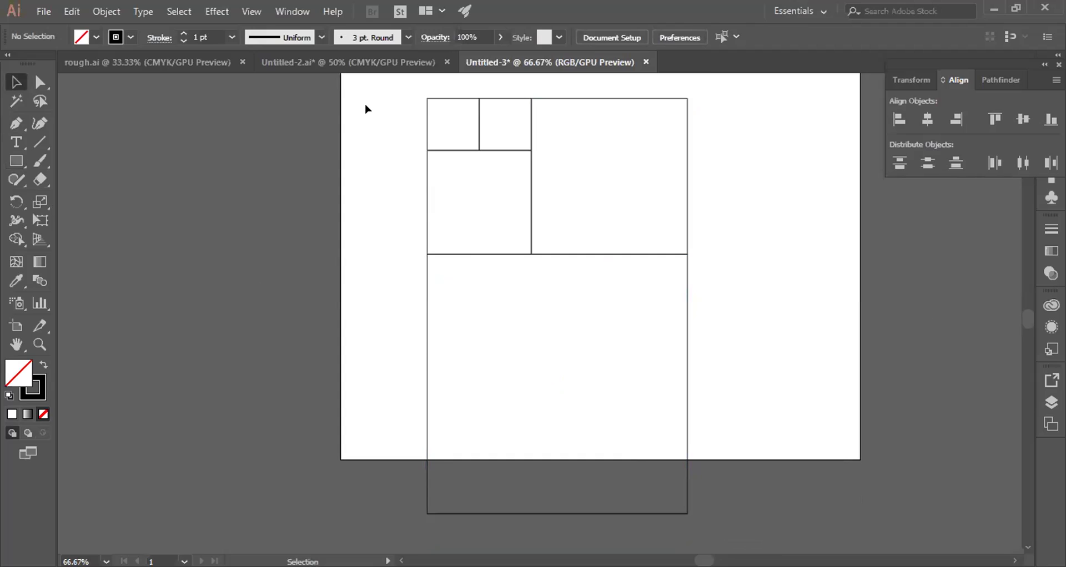
{"action": "left_click_drag", "start_coordinate": [366, 107], "coordinate": [702, 473]}
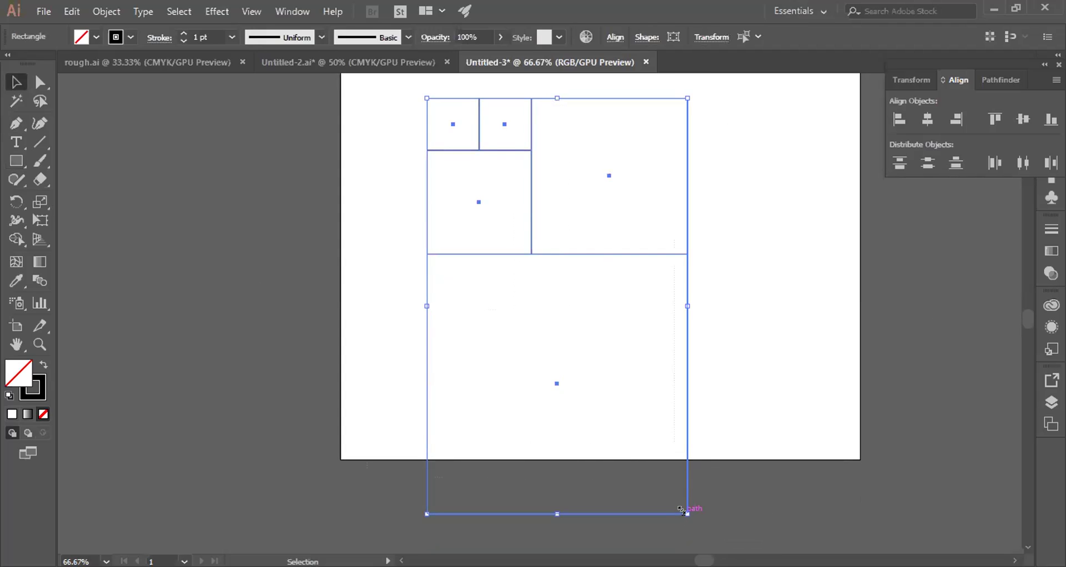
{"action": "left_click_drag", "start_coordinate": [684, 512], "coordinate": [649, 460]}
{"action": "left_click_drag", "start_coordinate": [540, 268], "coordinate": [542, 201]}
{"action": "left_click", "coordinate": [416, 245]}
{"action": "scroll", "coordinate": [417, 246], "scroll_direction": "up", "scroll_amount": 5}
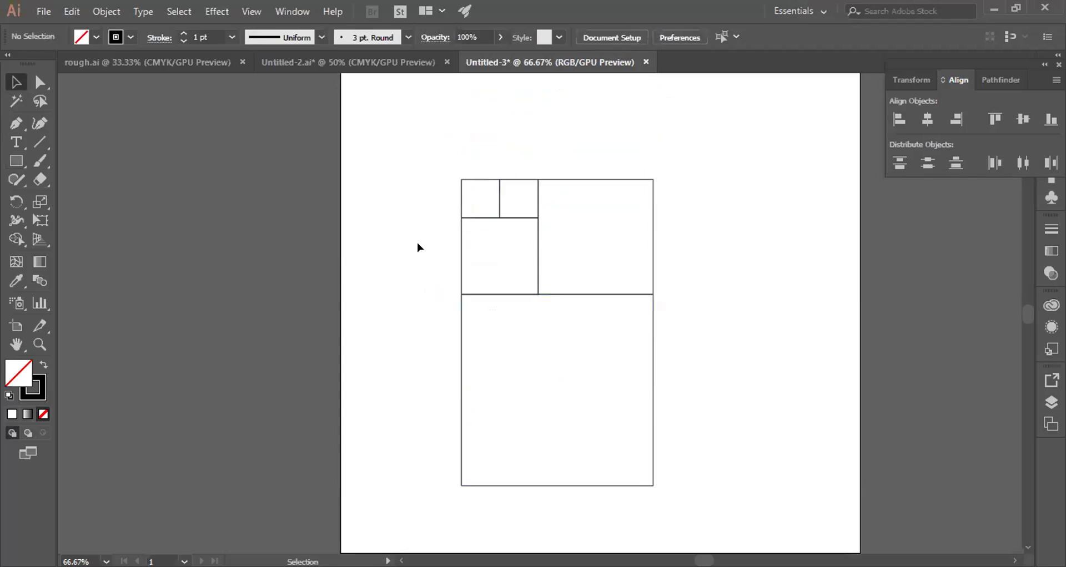
{"action": "left_click", "coordinate": [15, 159]}
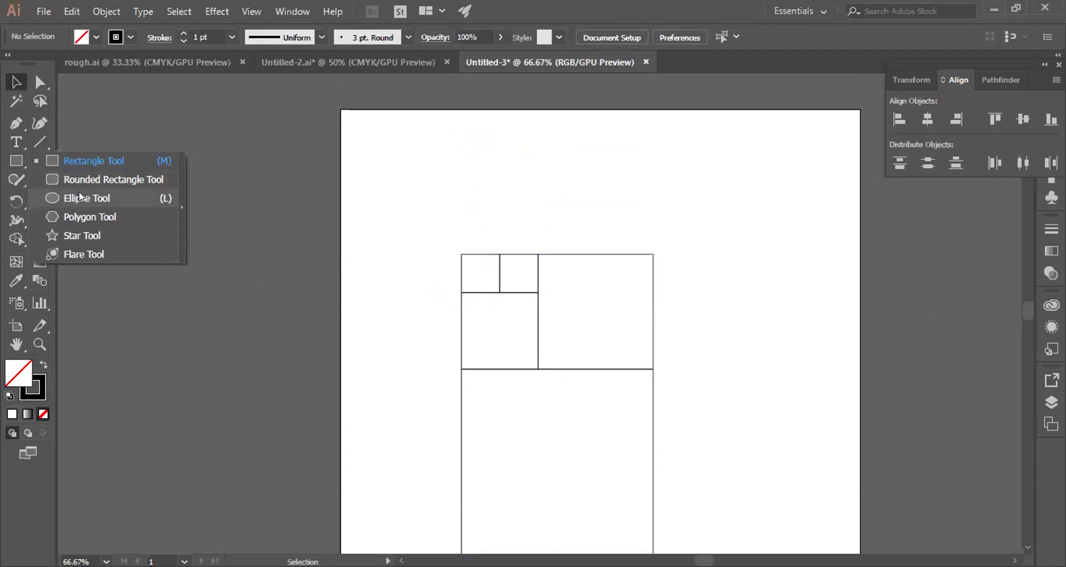
{"action": "left_click", "coordinate": [80, 198]}
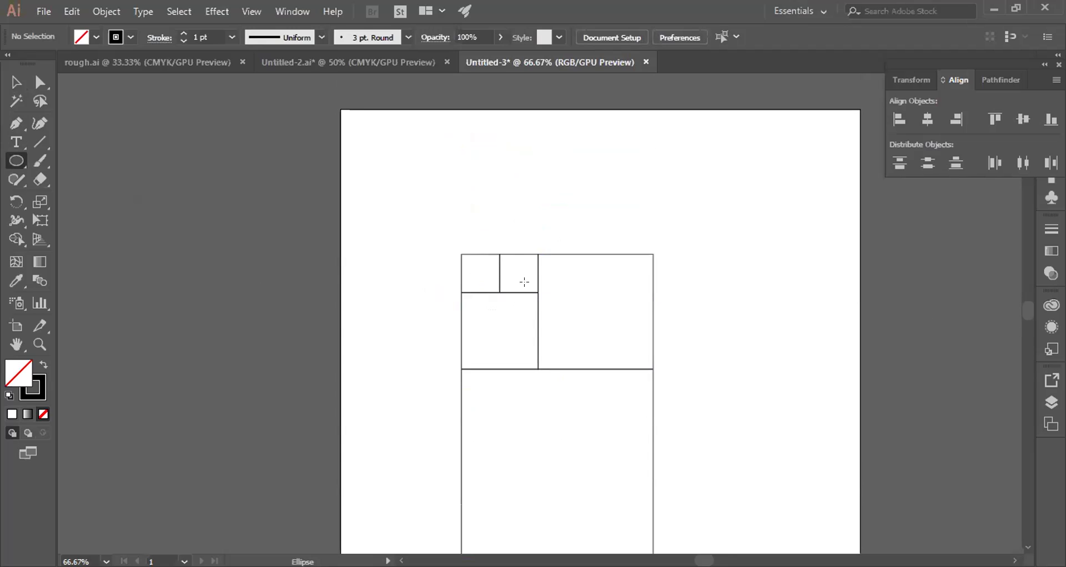
{"action": "scroll", "coordinate": [524, 282], "scroll_direction": "up", "scroll_amount": 5}
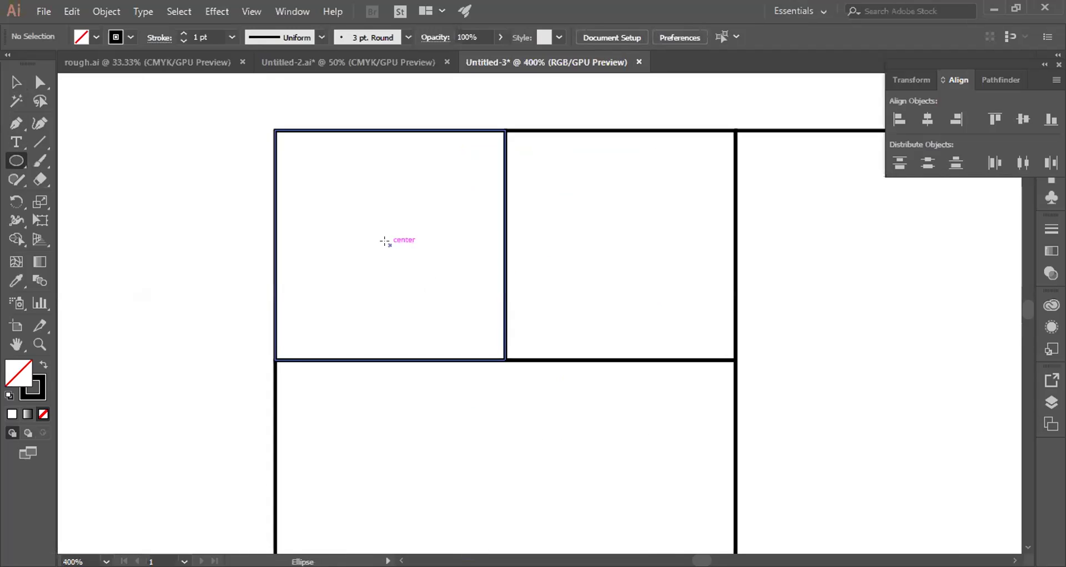
{"action": "left_click", "coordinate": [16, 82]}
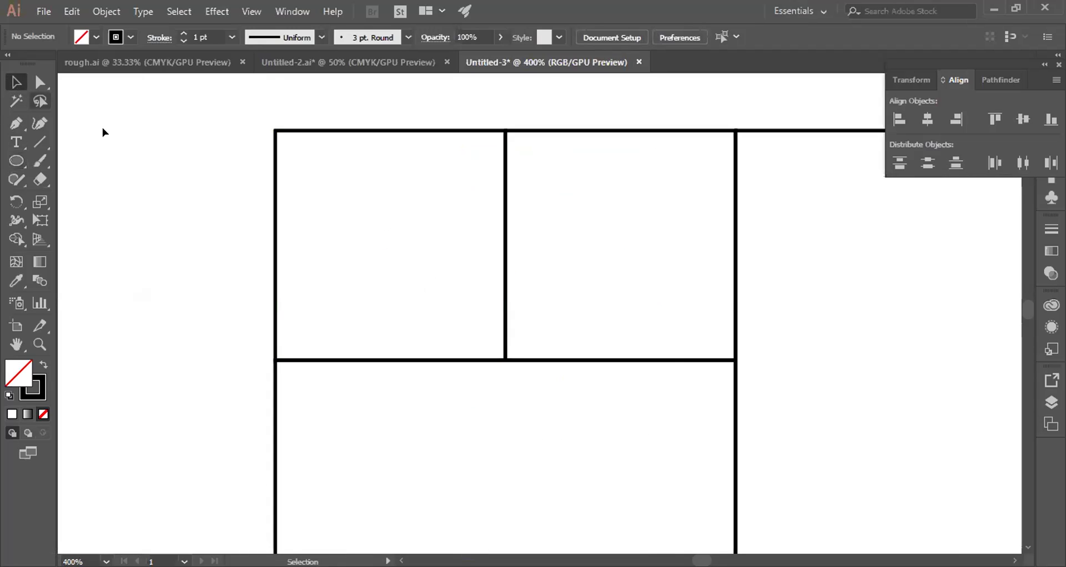
Step: Scale all five squares down proportionally to about half size and move them up and slightly left on the artboard
{"action": "scroll", "coordinate": [166, 215], "scroll_direction": "down", "scroll_amount": 2}
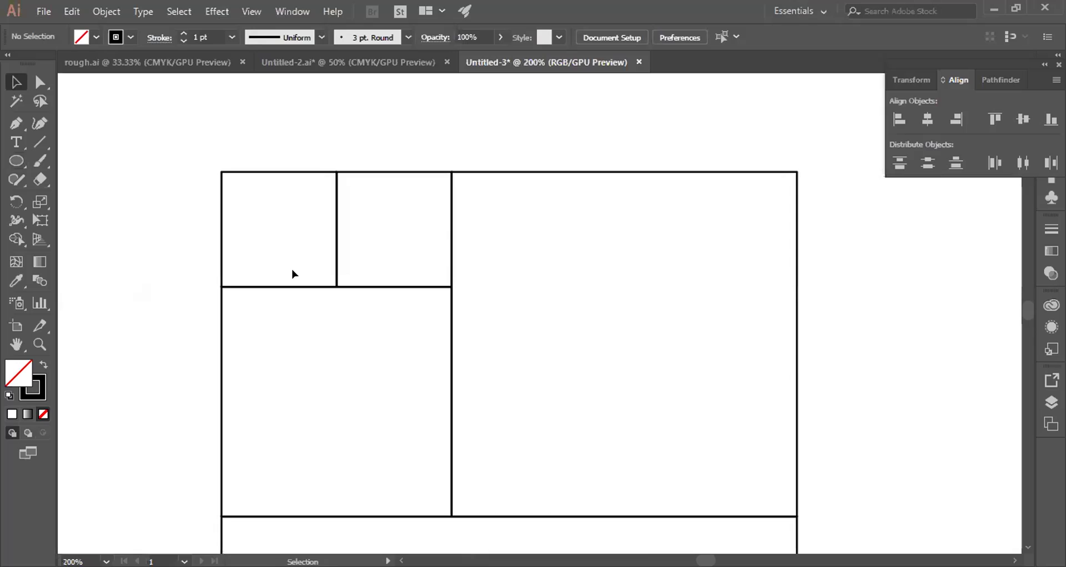
{"action": "scroll", "coordinate": [578, 315], "scroll_direction": "down", "scroll_amount": 3}
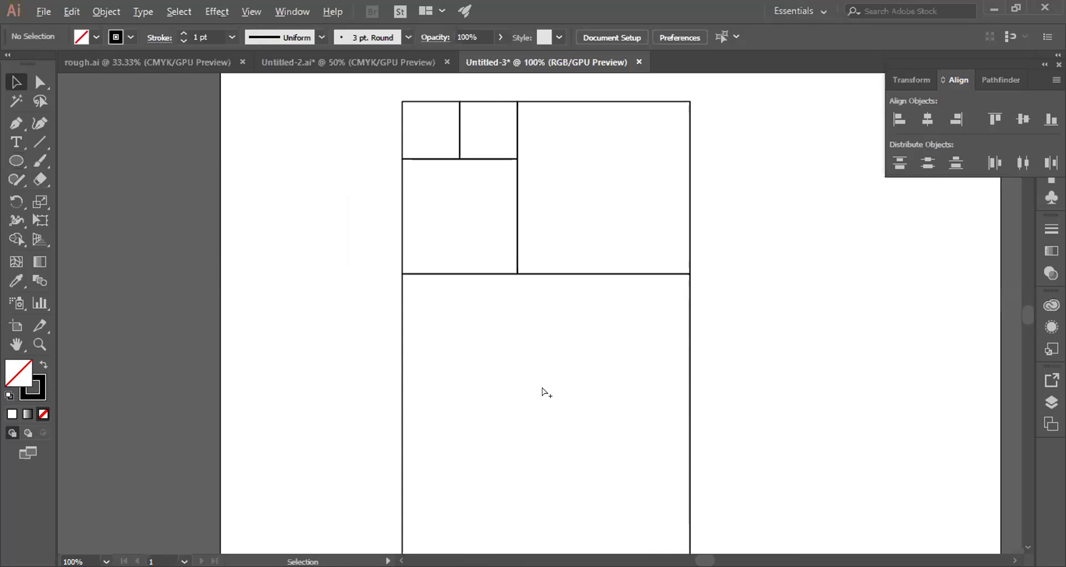
{"action": "scroll", "coordinate": [543, 390], "scroll_direction": "down", "scroll_amount": 3}
{"action": "left_click_drag", "start_coordinate": [463, 279], "coordinate": [569, 408]}
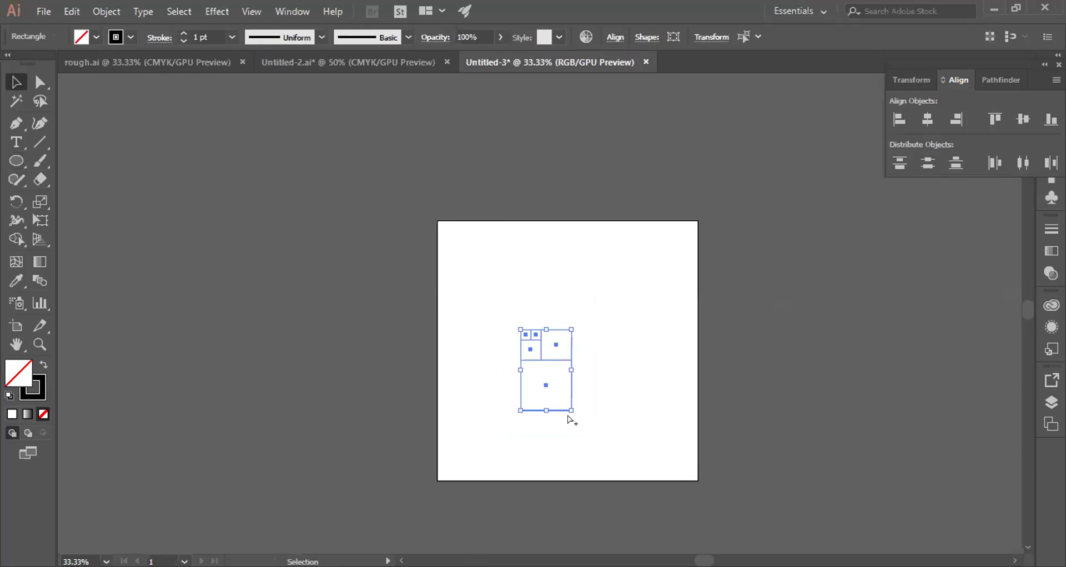
{"action": "scroll", "coordinate": [566, 412], "scroll_direction": "up", "scroll_amount": 2}
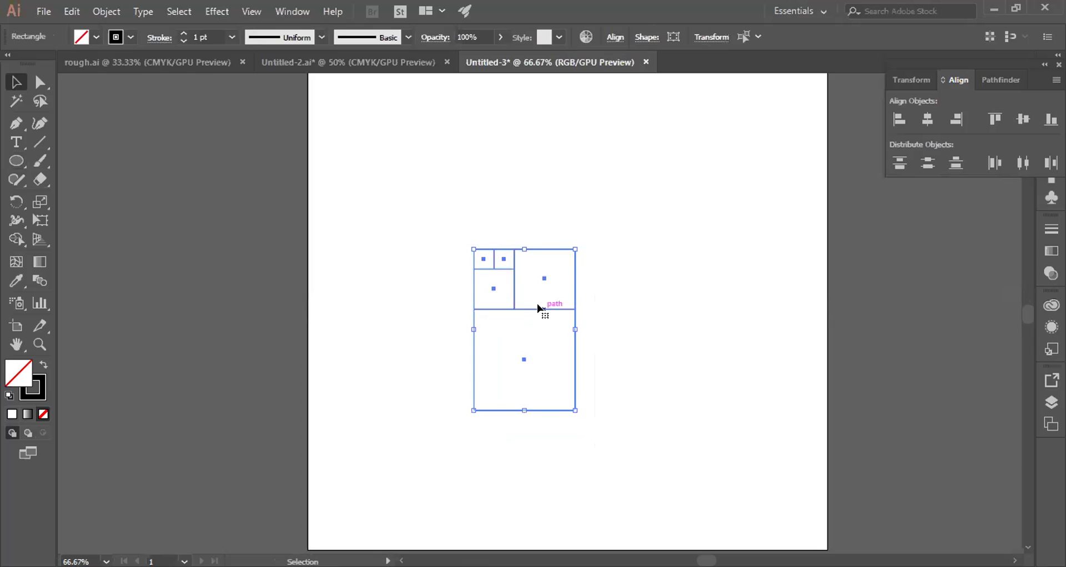
{"action": "left_click_drag", "start_coordinate": [536, 309], "coordinate": [515, 230]}
{"action": "left_click", "coordinate": [604, 307]}
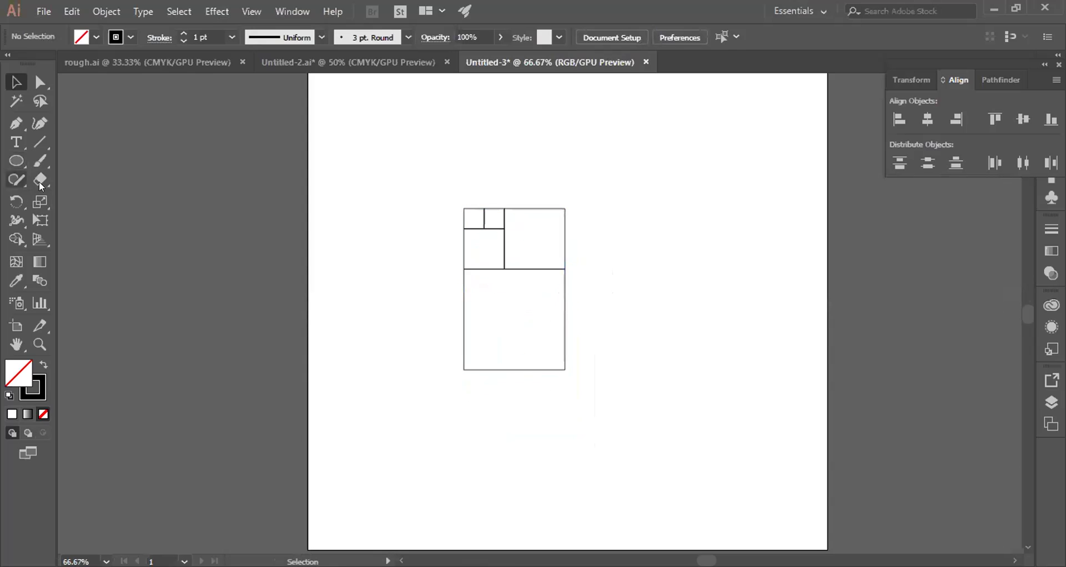
Step: Draw a square along the block's right side at its full height and another beneath everything at its full width
{"action": "left_click", "coordinate": [15, 159]}
{"action": "left_click_drag", "start_coordinate": [565, 209], "coordinate": [725, 369]}
{"action": "scroll", "coordinate": [541, 373], "scroll_direction": "down", "scroll_amount": 1}
{"action": "scroll", "coordinate": [540, 373], "scroll_direction": "down", "scroll_amount": 5}
{"action": "scroll", "coordinate": [477, 252], "scroll_direction": "down", "scroll_amount": 1}
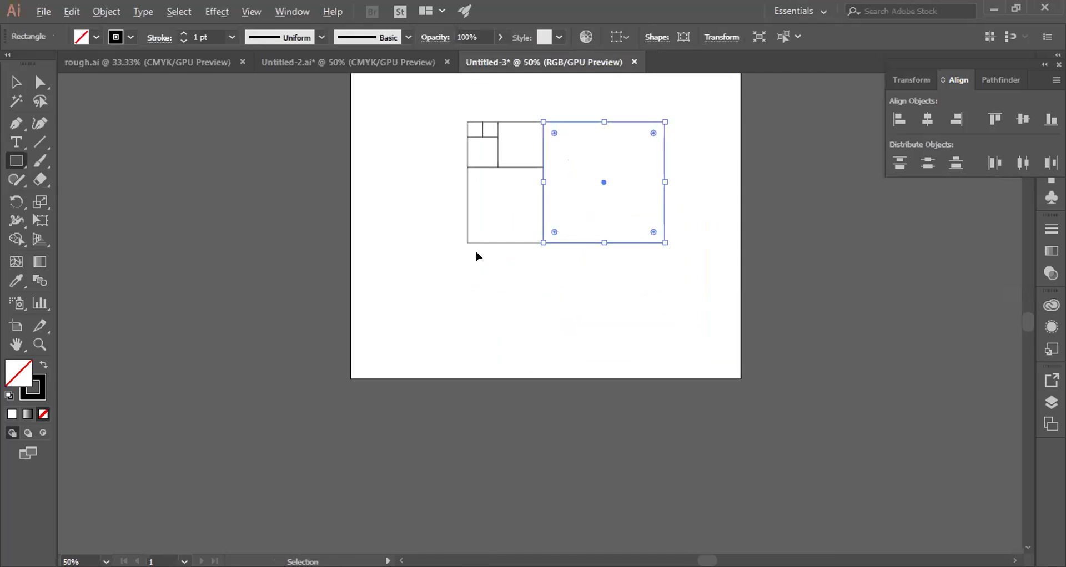
{"action": "left_click_drag", "start_coordinate": [462, 241], "coordinate": [660, 434]}
Step: Select all seven squares and move the arrangement up so that it fits within the artboard
{"action": "left_click", "coordinate": [16, 82]}
{"action": "left_click", "coordinate": [389, 232]}
{"action": "left_click_drag", "start_coordinate": [403, 104], "coordinate": [638, 463]}
{"action": "scroll", "coordinate": [565, 256], "scroll_direction": "up", "scroll_amount": 3}
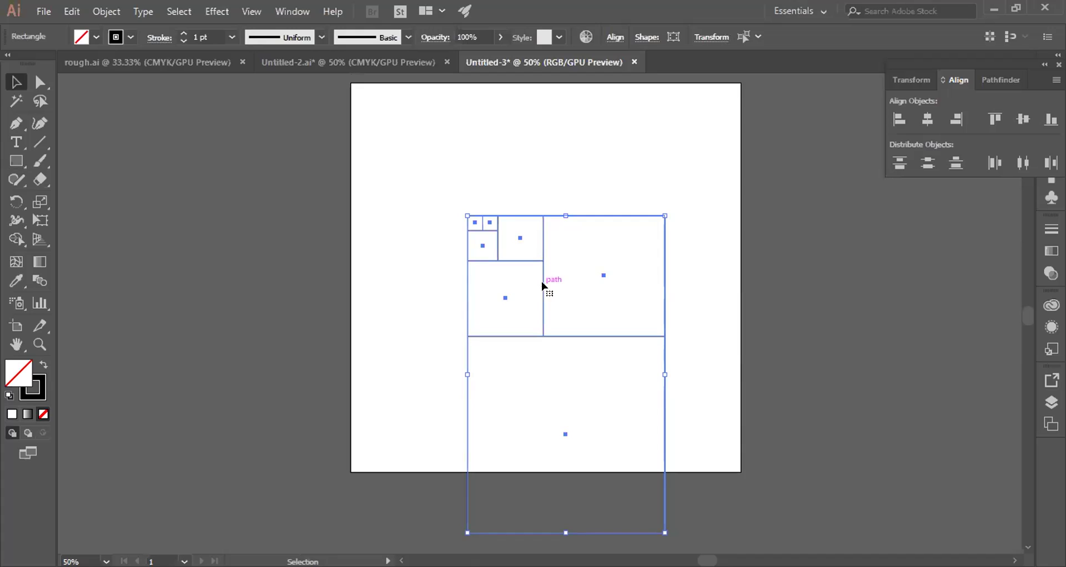
{"action": "left_click_drag", "start_coordinate": [538, 260], "coordinate": [526, 179]}
{"action": "left_click", "coordinate": [432, 182]}
Step: Examine how the smaller squares line up by selecting several of them individually
{"action": "mouse_move", "coordinate": [459, 130]}
{"action": "left_mouse_down"}
{"action": "mouse_move", "coordinate": [481, 121]}
{"action": "mouse_move", "coordinate": [468, 167]}
{"action": "mouse_move", "coordinate": [469, 131]}
{"action": "left_mouse_up"}
{"action": "key", "text": "ctrl+plus"}
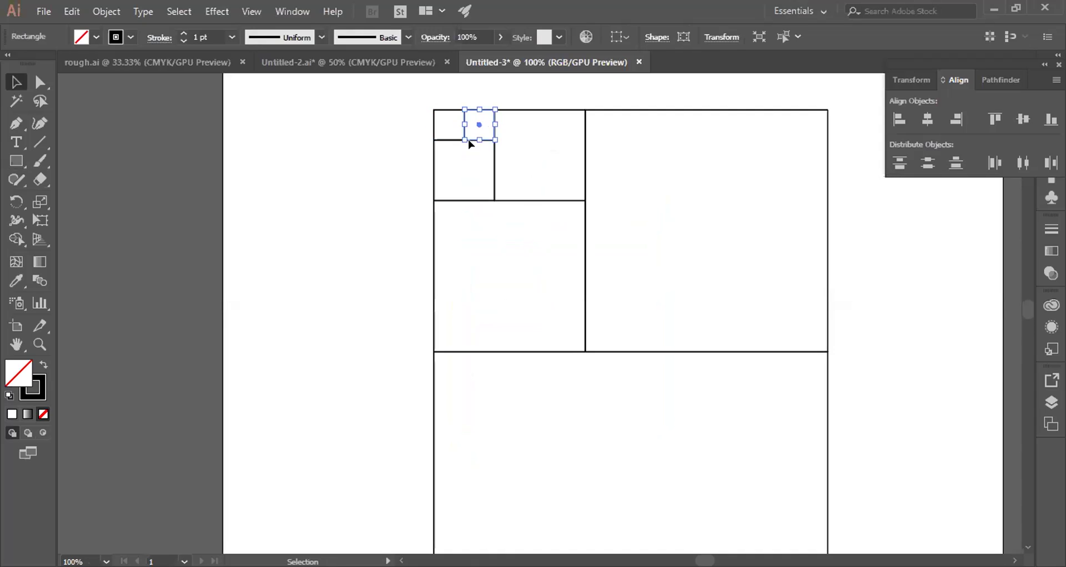
{"action": "left_click", "coordinate": [464, 162]}
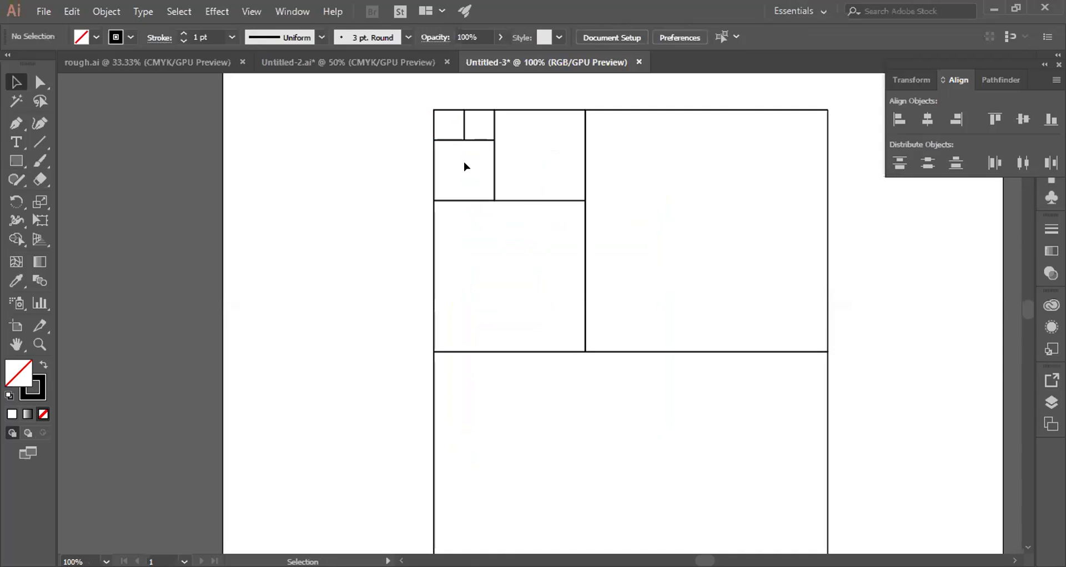
{"action": "left_click", "coordinate": [492, 170]}
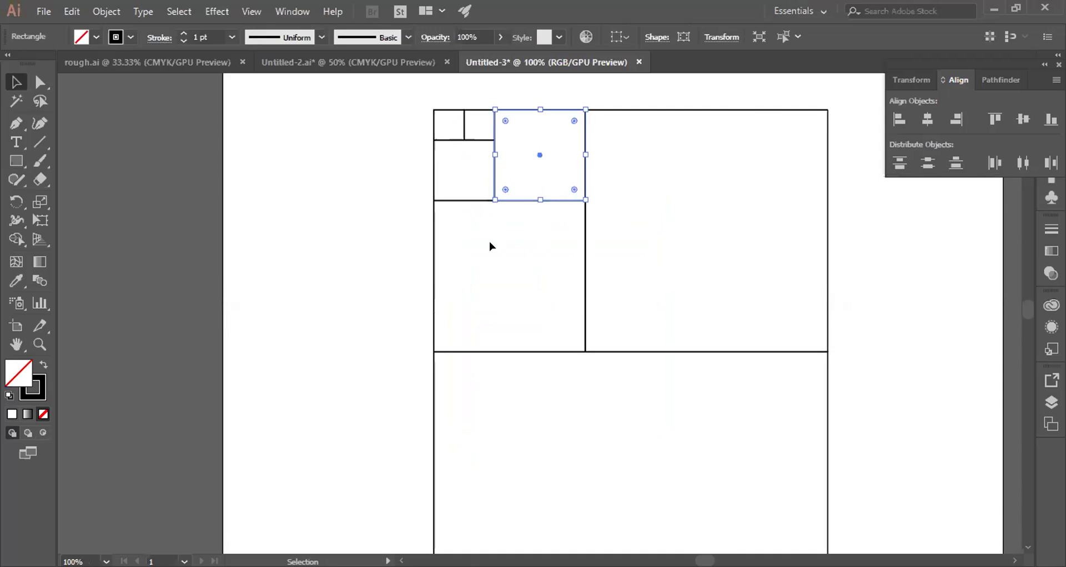
{"action": "left_click", "coordinate": [467, 255]}
{"action": "left_click", "coordinate": [435, 244]}
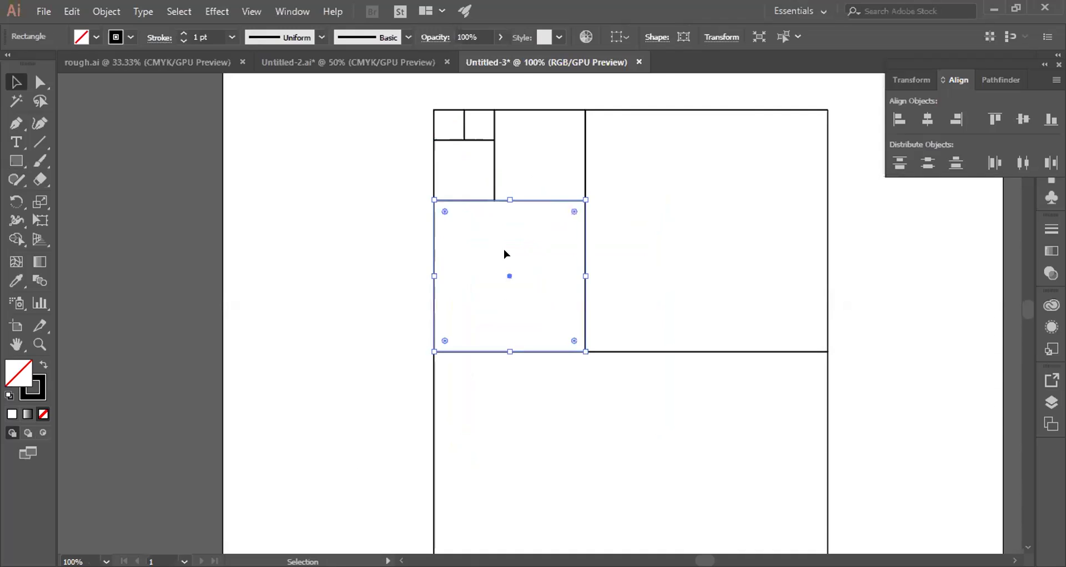
{"action": "left_click", "coordinate": [519, 178]}
Step: Select all seven squares and scale them down proportionally about their centre to roughly half size
{"action": "scroll", "coordinate": [694, 221], "scroll_direction": "down", "scroll_amount": 2}
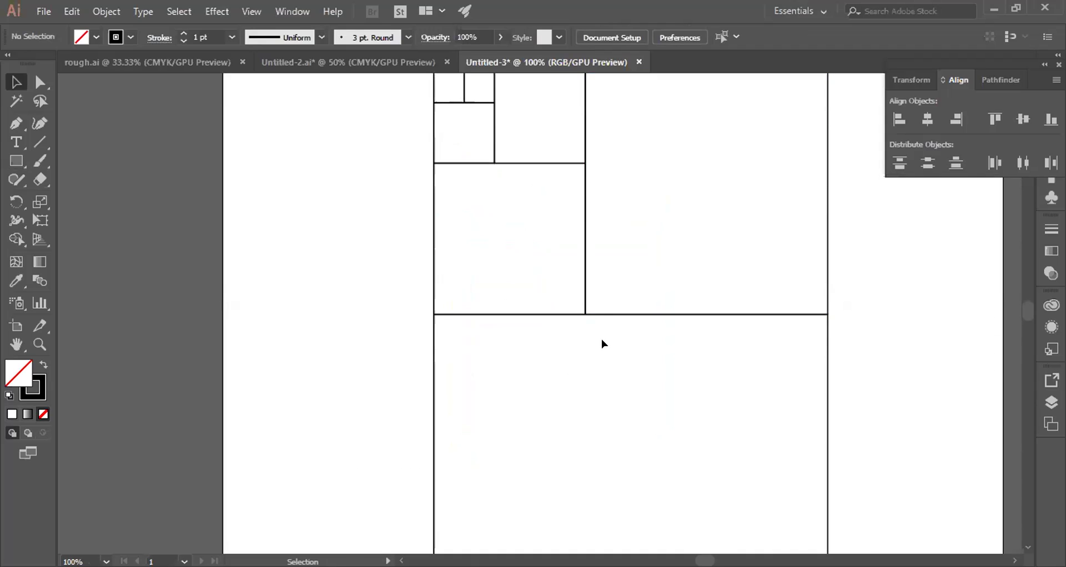
{"action": "scroll", "coordinate": [601, 339], "scroll_direction": "down", "scroll_amount": 1}
{"action": "left_click_drag", "start_coordinate": [445, 143], "coordinate": [758, 535]}
{"action": "scroll", "coordinate": [755, 516], "scroll_direction": "down", "scroll_amount": 4}
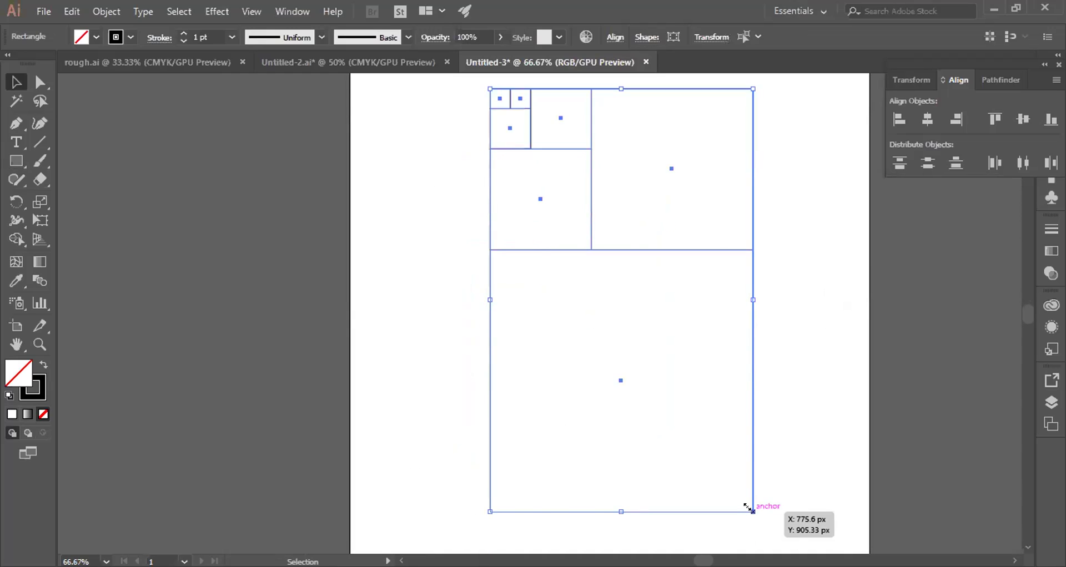
{"action": "left_click_drag", "start_coordinate": [744, 499], "coordinate": [687, 406]}
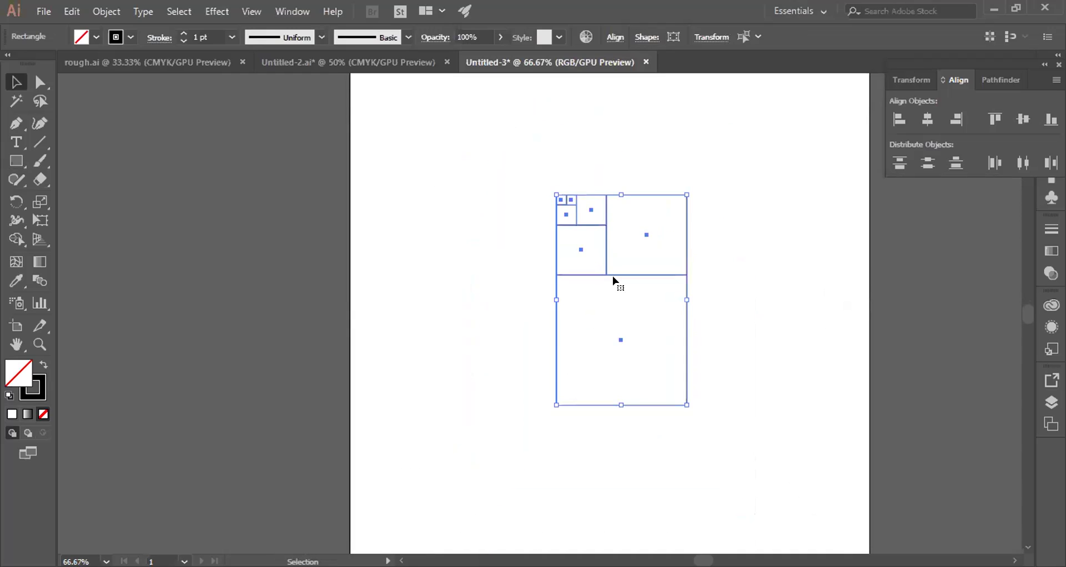
Step: Move the arrangement up and left on the artboard and draw a square along its right side at its full height
{"action": "left_click_drag", "start_coordinate": [610, 275], "coordinate": [522, 261]}
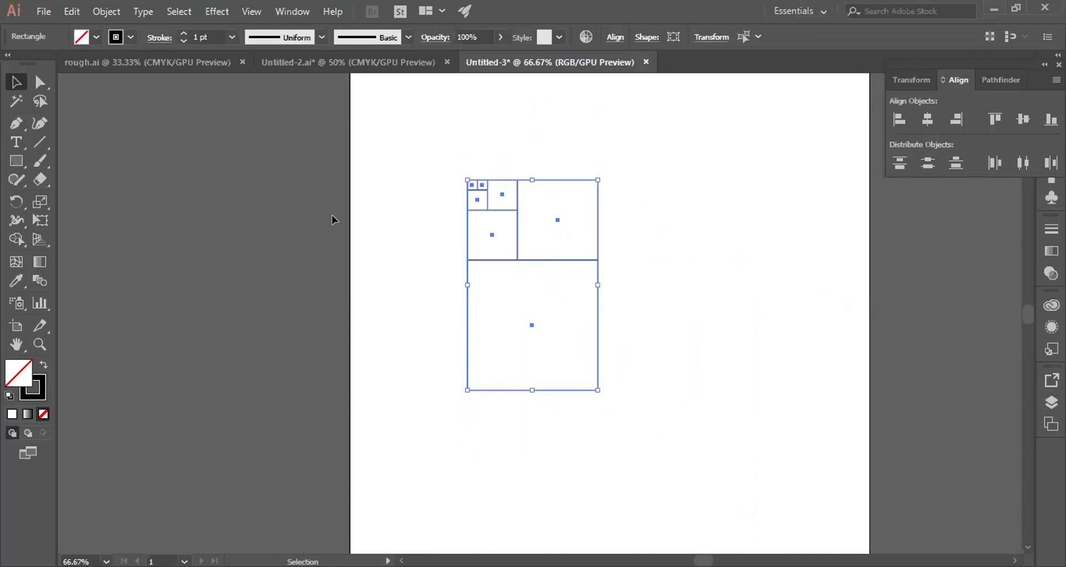
{"action": "left_click", "coordinate": [18, 156]}
{"action": "key", "text": "ctrl+shift+a"}
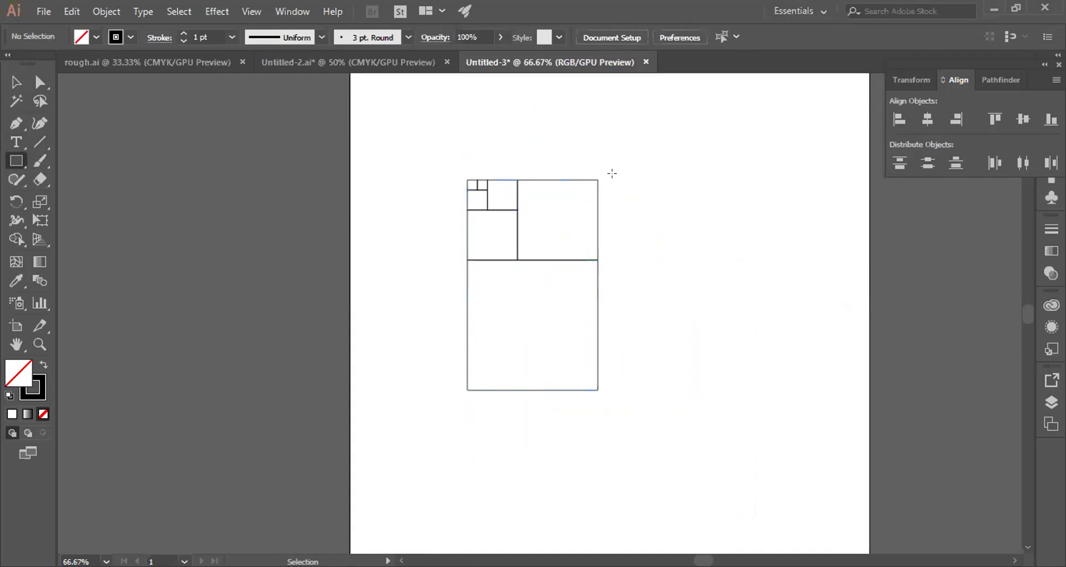
{"action": "left_click_drag", "start_coordinate": [593, 175], "coordinate": [806, 389]}
{"action": "left_click", "coordinate": [17, 82]}
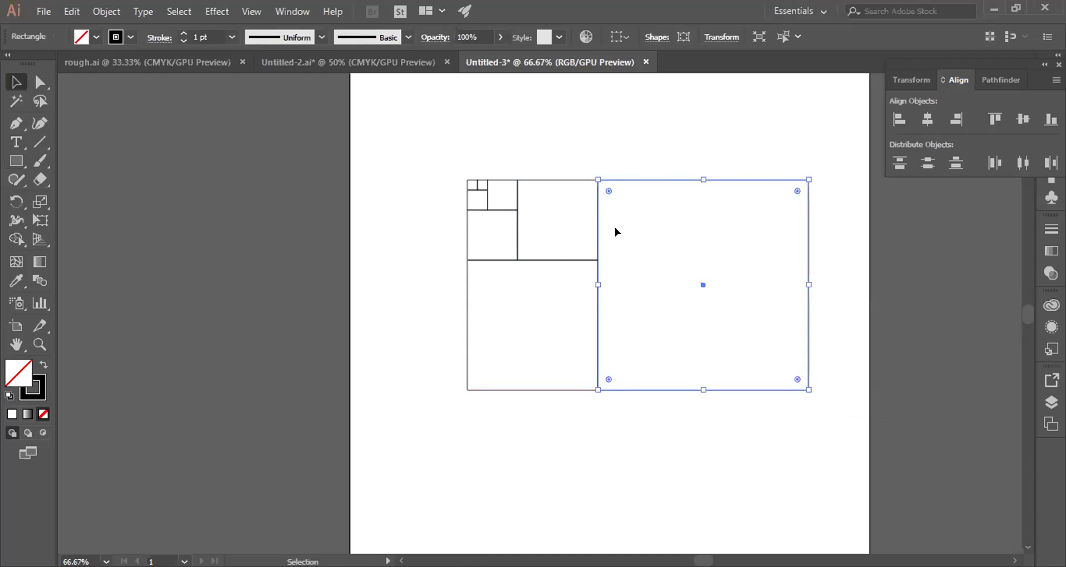
{"action": "left_click", "coordinate": [555, 228]}
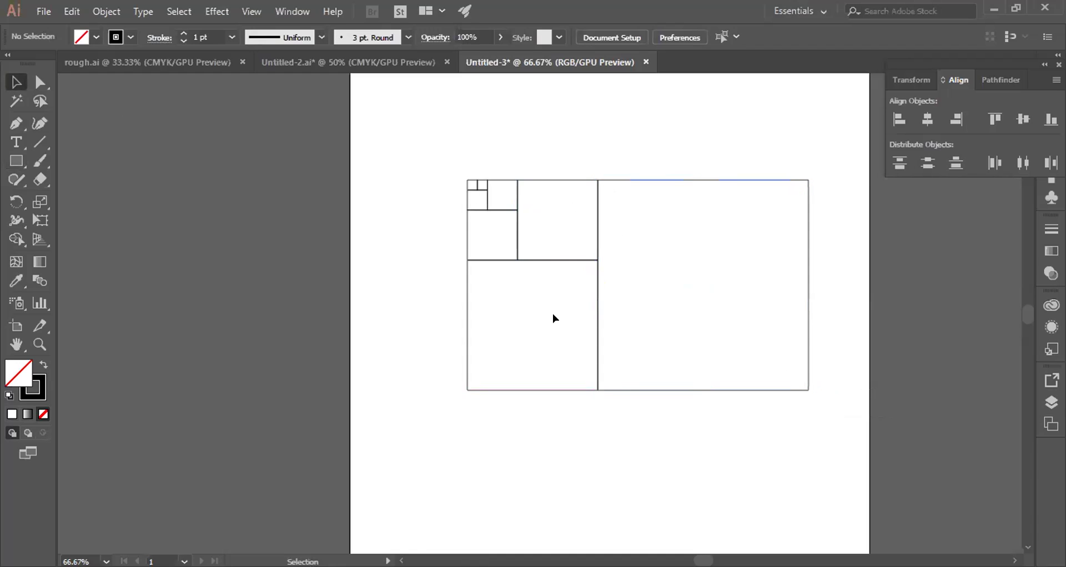
{"action": "left_click", "coordinate": [654, 181]}
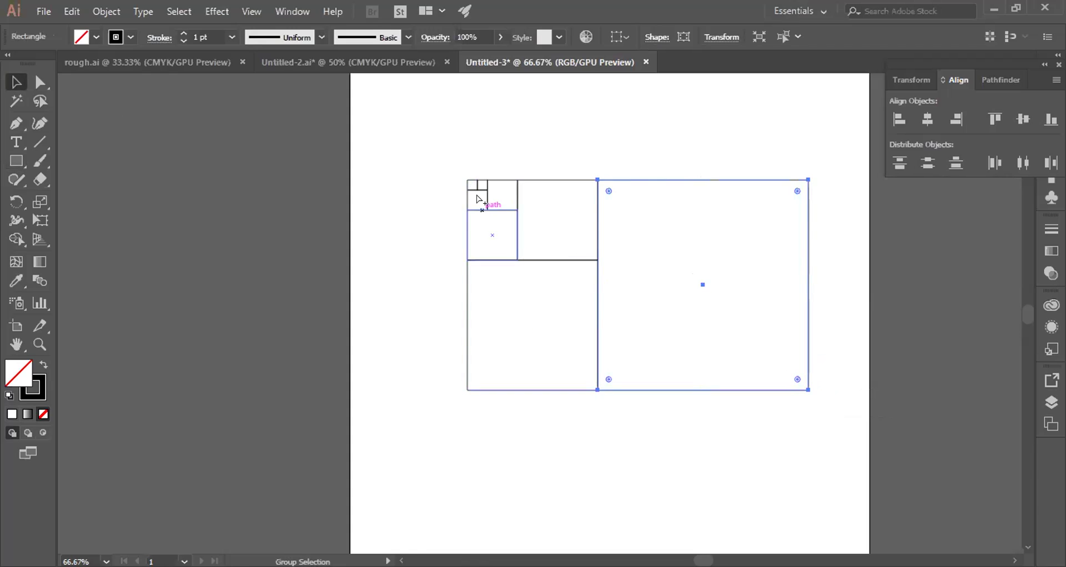
Step: Switch to outline view and draw a circle about 19.28 px across from the centre of the upper-left smallest square
{"action": "scroll", "coordinate": [469, 194], "scroll_direction": "up", "scroll_amount": 8, "text": "alt"}
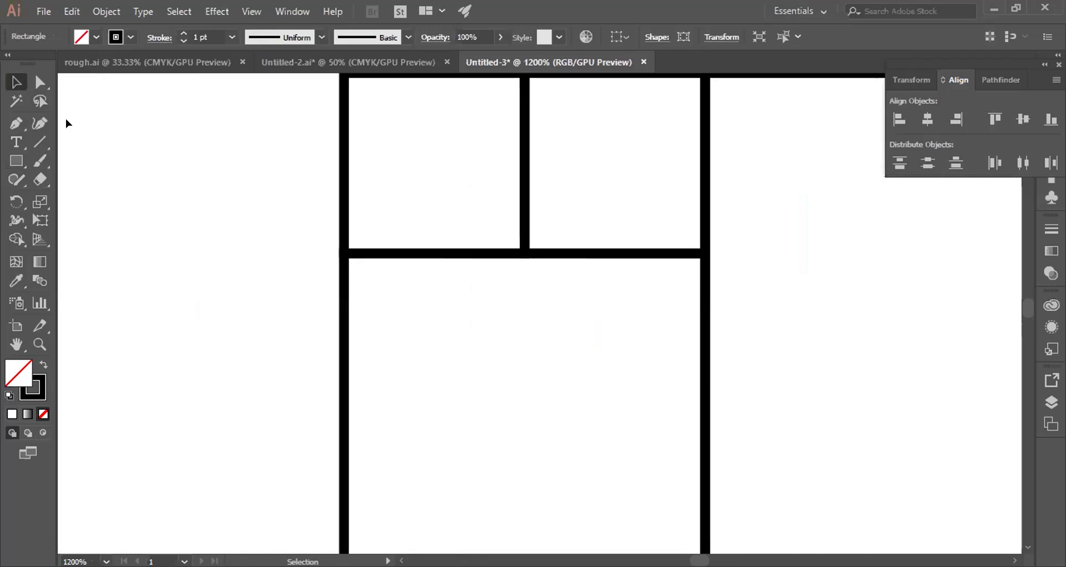
{"action": "left_click", "coordinate": [18, 155]}
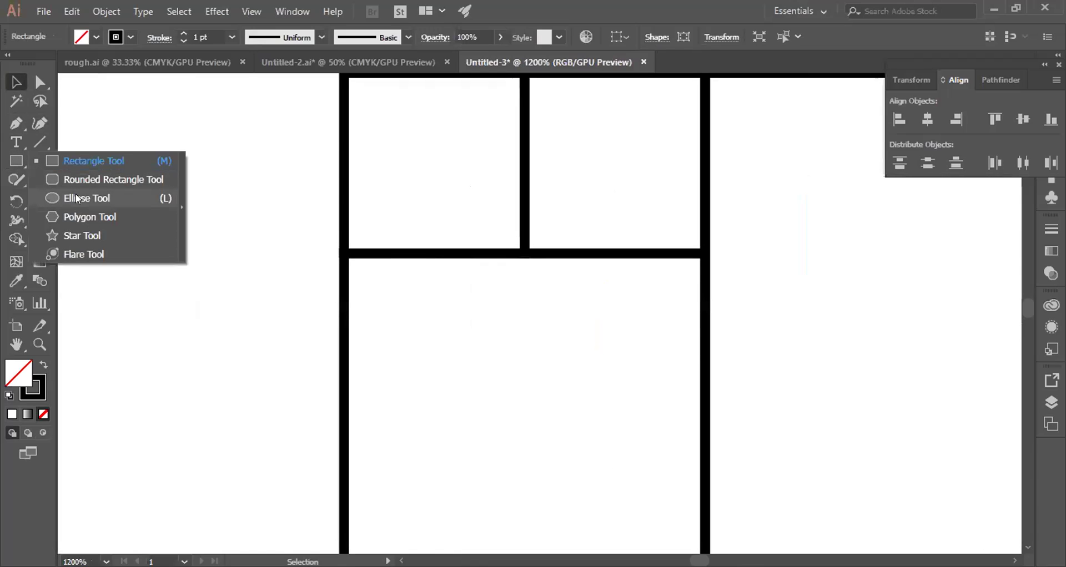
{"action": "left_click", "coordinate": [77, 197]}
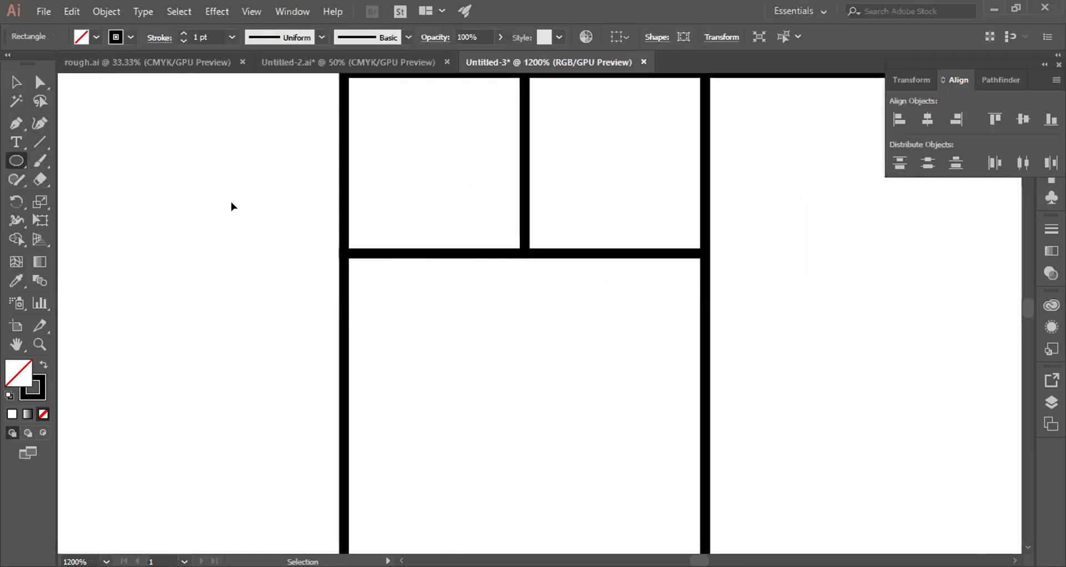
{"action": "key", "text": "ctrl+y"}
{"action": "scroll", "coordinate": [232, 197], "scroll_direction": "up", "scroll_amount": 3}
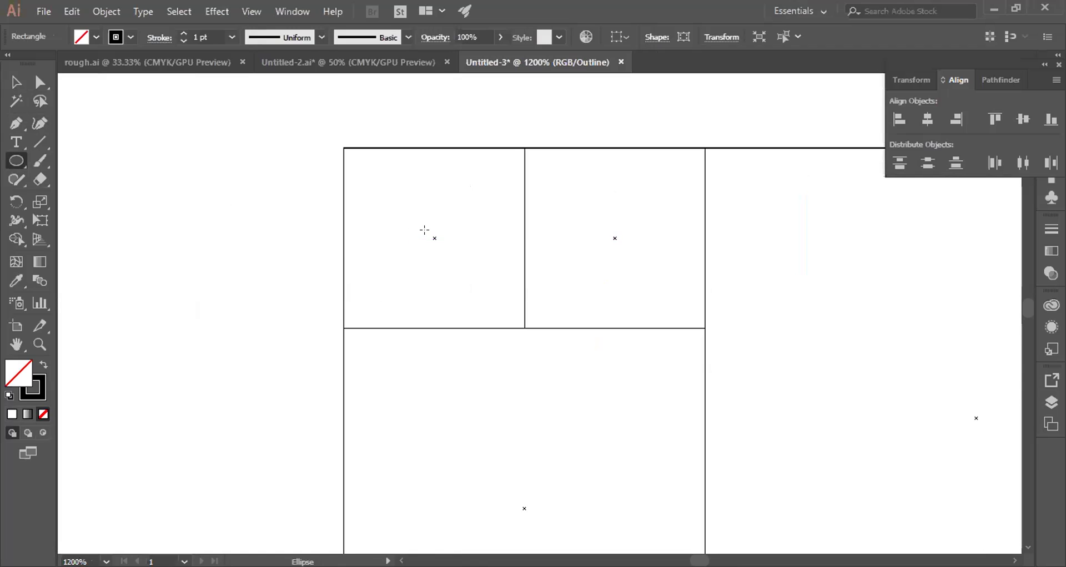
{"action": "left_click_drag", "start_coordinate": [434, 238], "coordinate": [517, 325]}
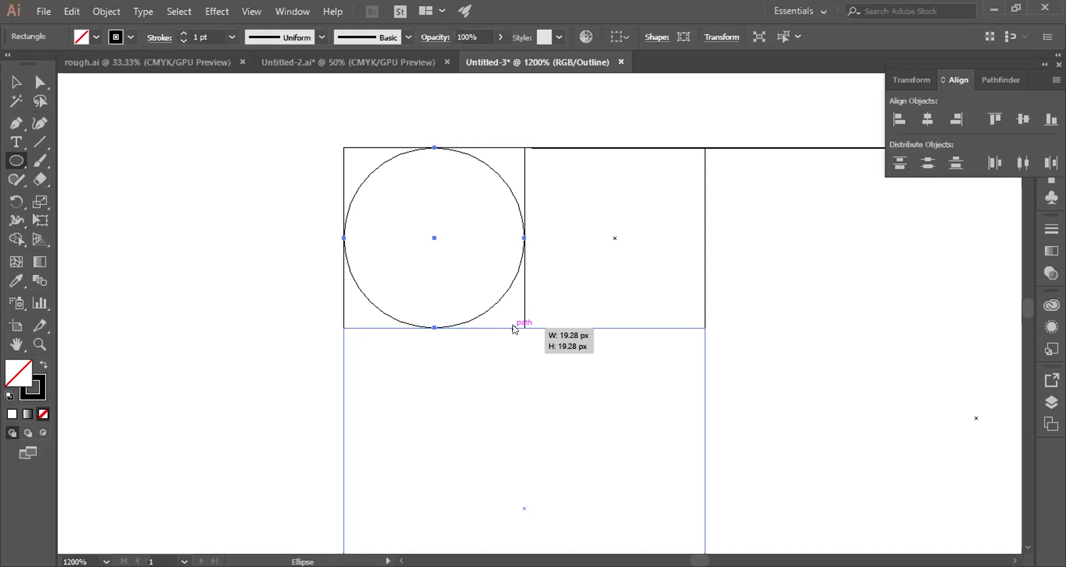
{"action": "left_click", "coordinate": [516, 326]}
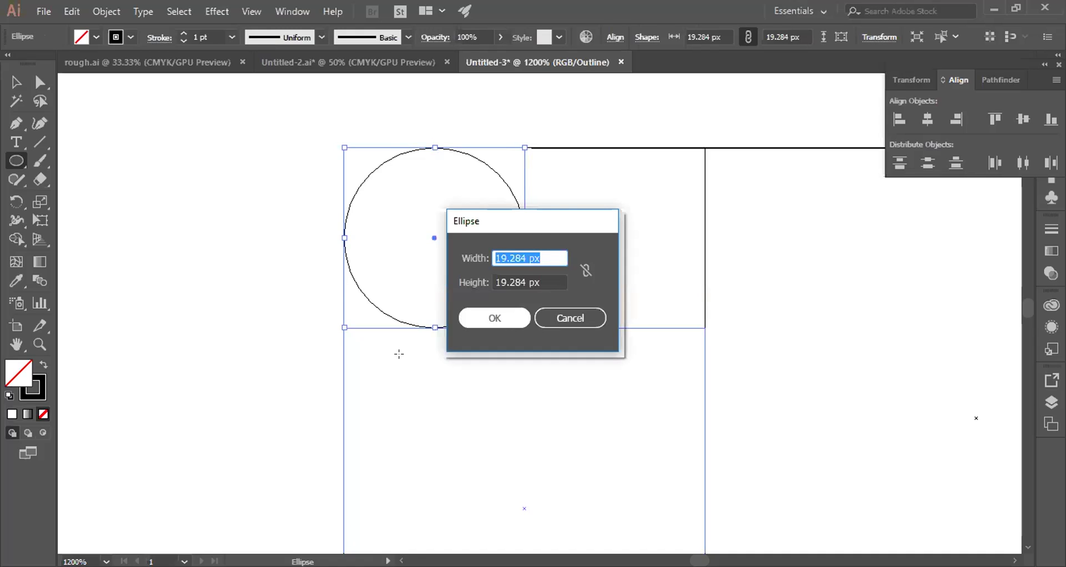
{"action": "key", "text": "Return"}
{"action": "key", "text": "ctrl+z"}
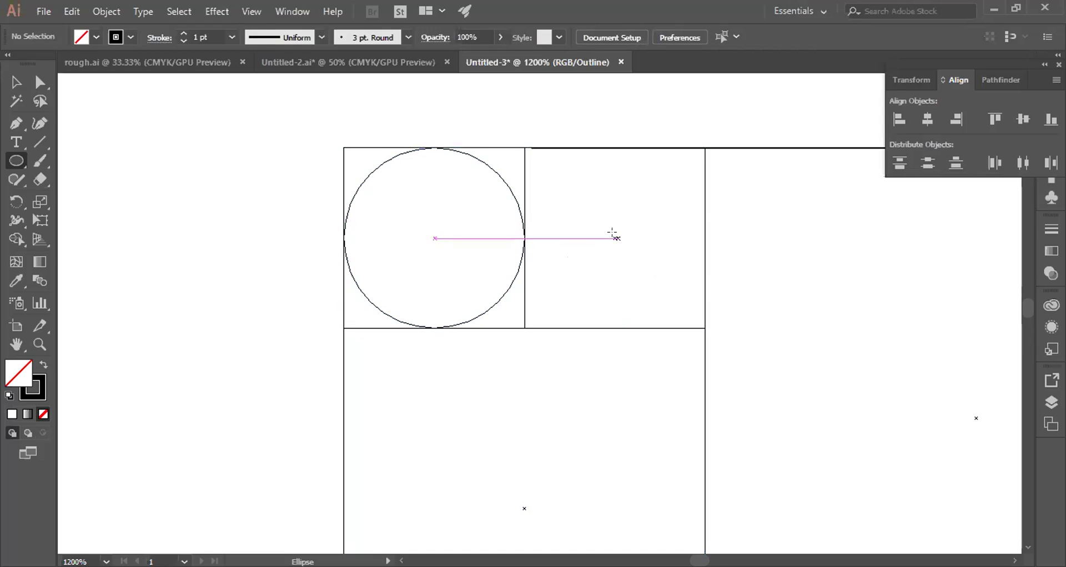
Step: Inscribe a circle about 19.28 px across in the other smallest square and one about 38.57 px in the square beneath
{"action": "left_click_drag", "start_coordinate": [613, 234], "coordinate": [704, 315]}
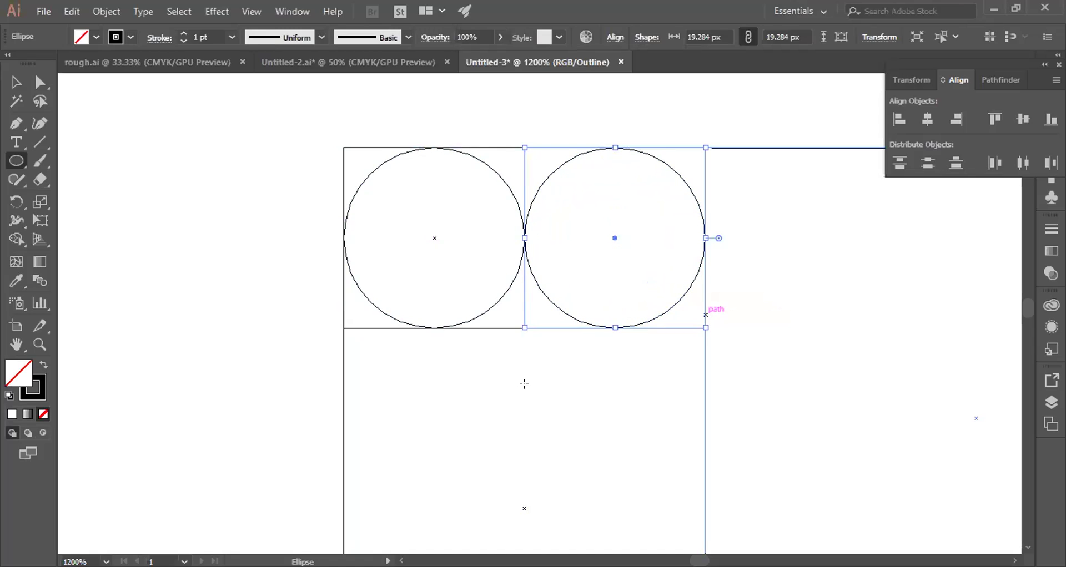
{"action": "scroll", "coordinate": [522, 391], "scroll_direction": "down", "scroll_amount": 3}
{"action": "scroll", "coordinate": [521, 391], "scroll_direction": "down", "scroll_amount": 1}
{"action": "left_click_drag", "start_coordinate": [524, 359], "coordinate": [669, 532]}
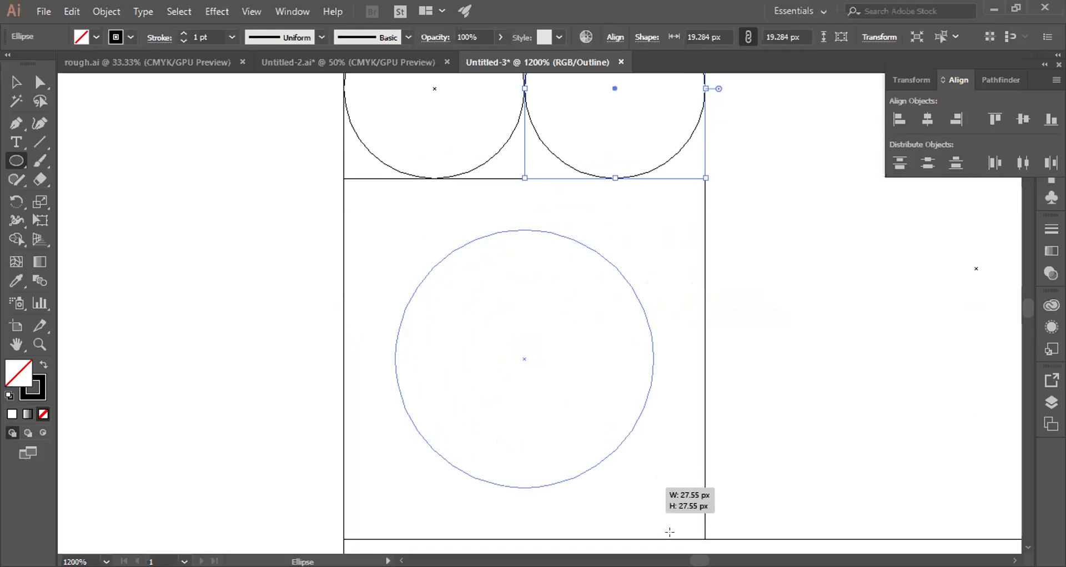
{"action": "left_click_drag", "start_coordinate": [669, 532], "coordinate": [719, 395]}
Step: Inscribe circles about 57.85 px and 96.42 px across in the next two larger squares, drawn from their centres
{"action": "key", "text": "ctrl+minus"}
{"action": "key", "text": "ctrl+minus"}
{"action": "key", "text": "ctrl+minus"}
{"action": "key", "text": "ctrl+minus"}
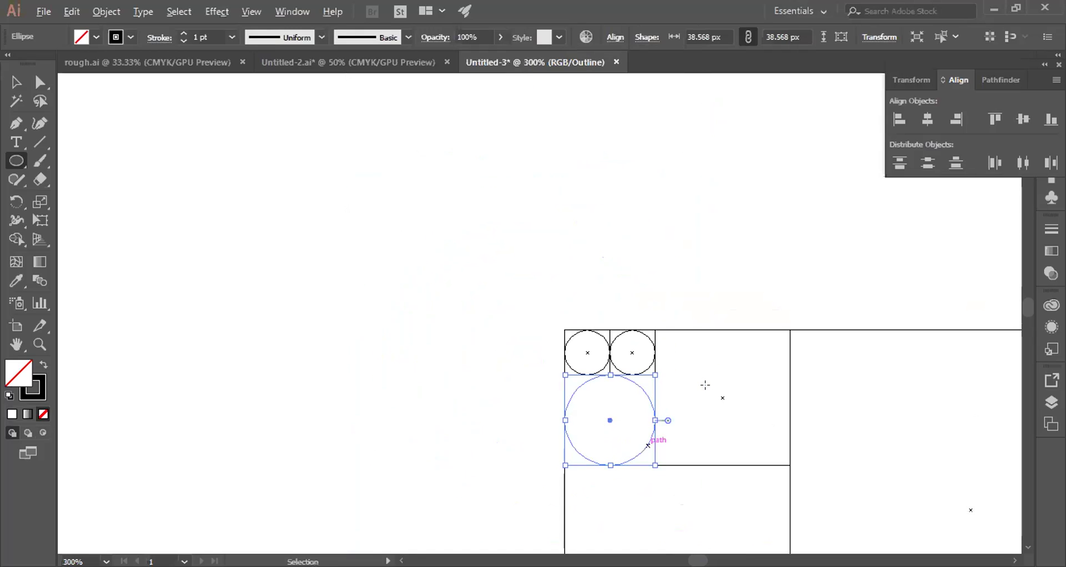
{"action": "key", "text": "ctrl+plus"}
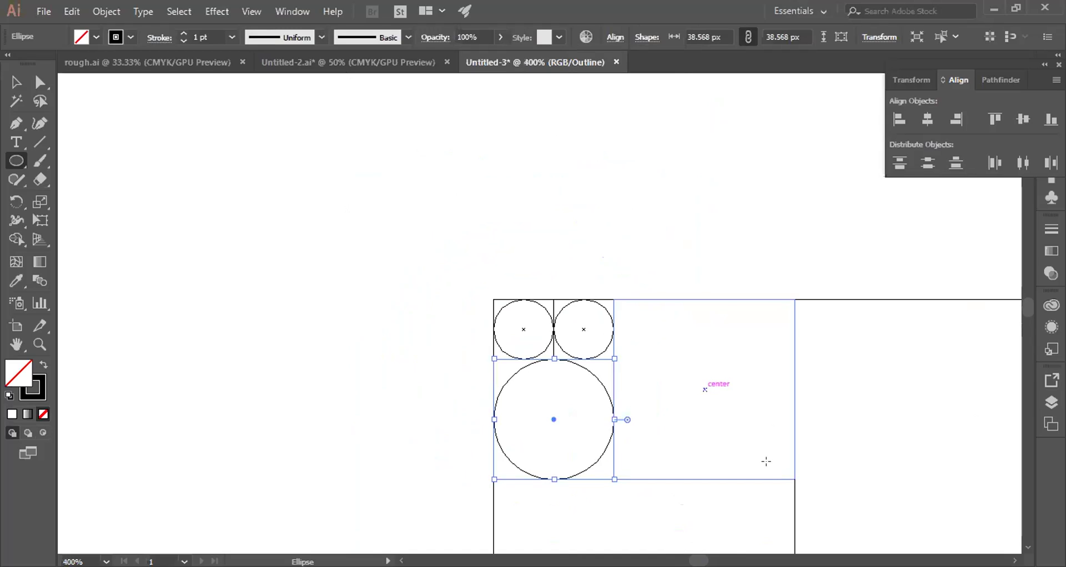
{"action": "left_click_drag", "start_coordinate": [704, 389], "coordinate": [744, 445]}
{"action": "key", "text": "ctrl+minus"}
{"action": "left_click_drag", "start_coordinate": [671, 314], "coordinate": [854, 381]}
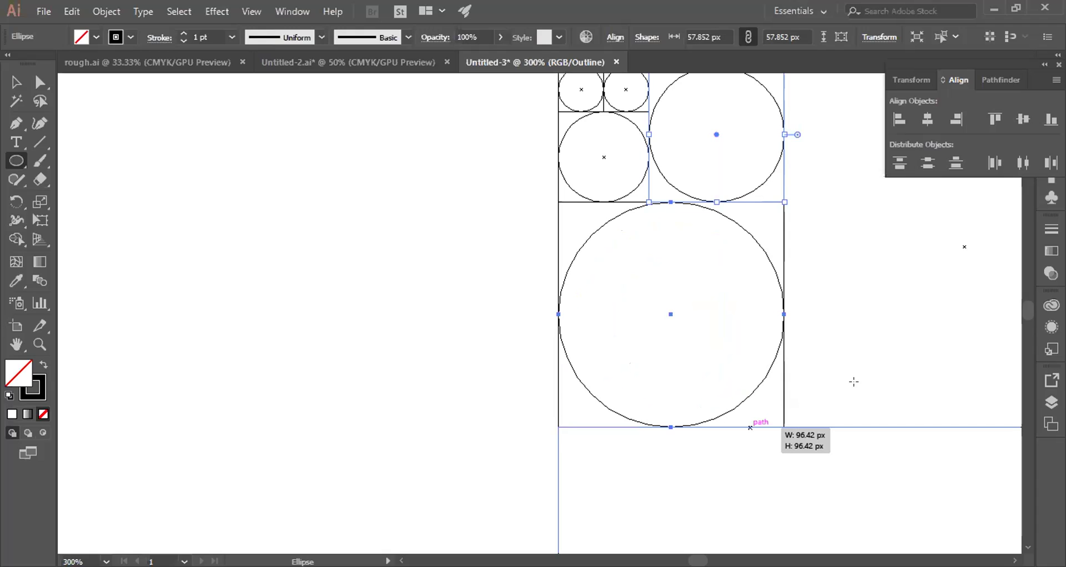
Step: Inscribe circles about 154.27 px and 250.69 px across in the following two larger squares, drawn from their centres
{"action": "left_click", "coordinate": [853, 382]}
{"action": "key", "text": "Escape"}
{"action": "key", "text": "ctrl+z"}
{"action": "key", "text": "ctrl+1"}
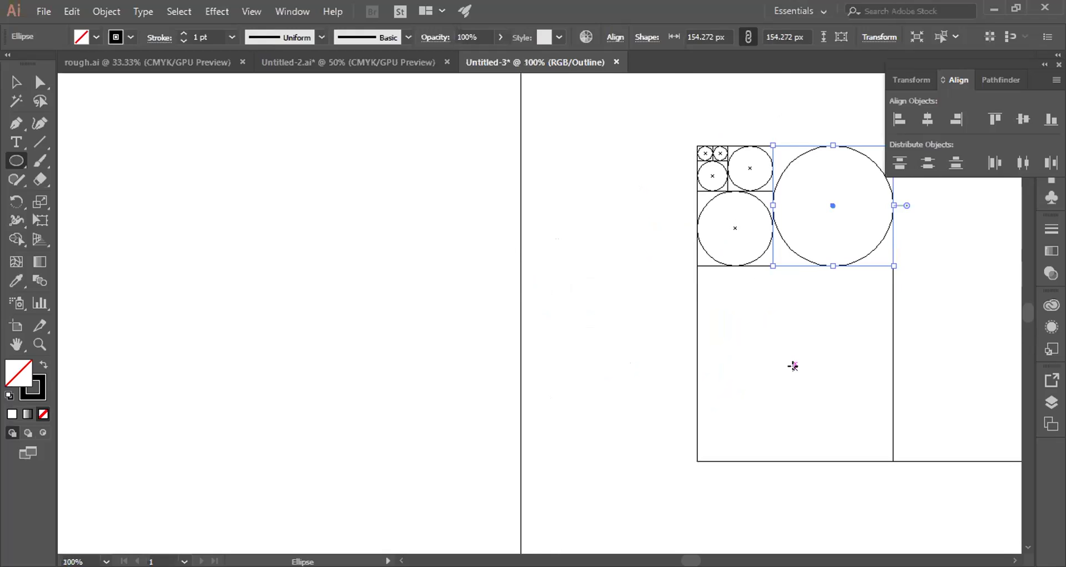
{"action": "scroll", "coordinate": [790, 361], "scroll_direction": "up", "scroll_amount": 2}
{"action": "scroll", "coordinate": [775, 358], "scroll_direction": "down", "scroll_amount": 1}
{"action": "left_click_drag", "start_coordinate": [780, 360], "coordinate": [926, 504]}
Step: Inscribe a circle about 404.96 px across in the largest square and return from outline view to preview
{"action": "scroll", "coordinate": [858, 467], "scroll_direction": "down", "scroll_amount": 4}
{"action": "scroll", "coordinate": [676, 461], "scroll_direction": "right", "scroll_amount": 5}
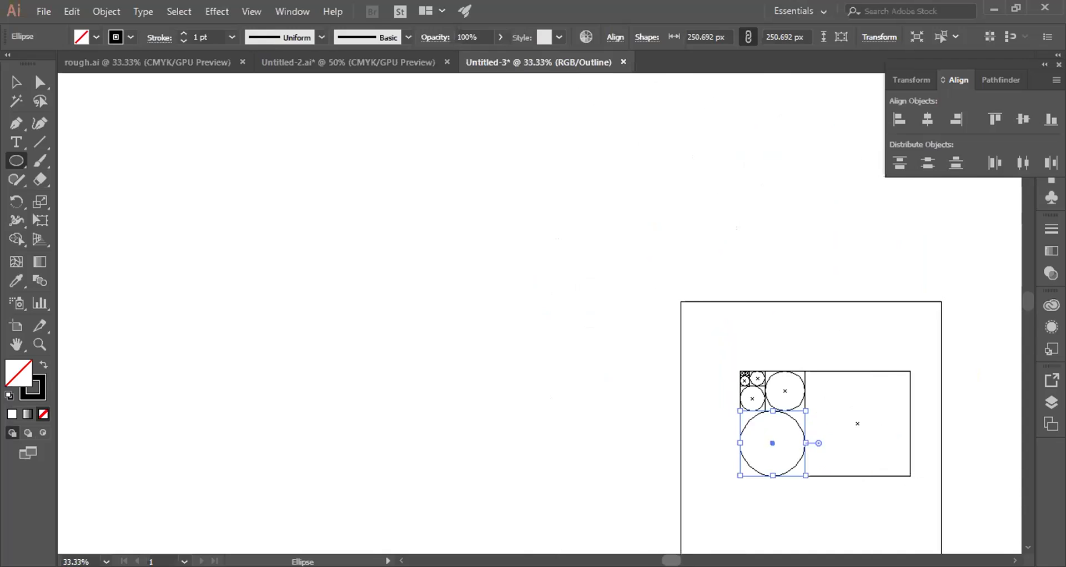
{"action": "scroll", "coordinate": [672, 453], "scroll_direction": "up", "scroll_amount": 2}
{"action": "scroll", "coordinate": [660, 429], "scroll_direction": "down", "scroll_amount": 1}
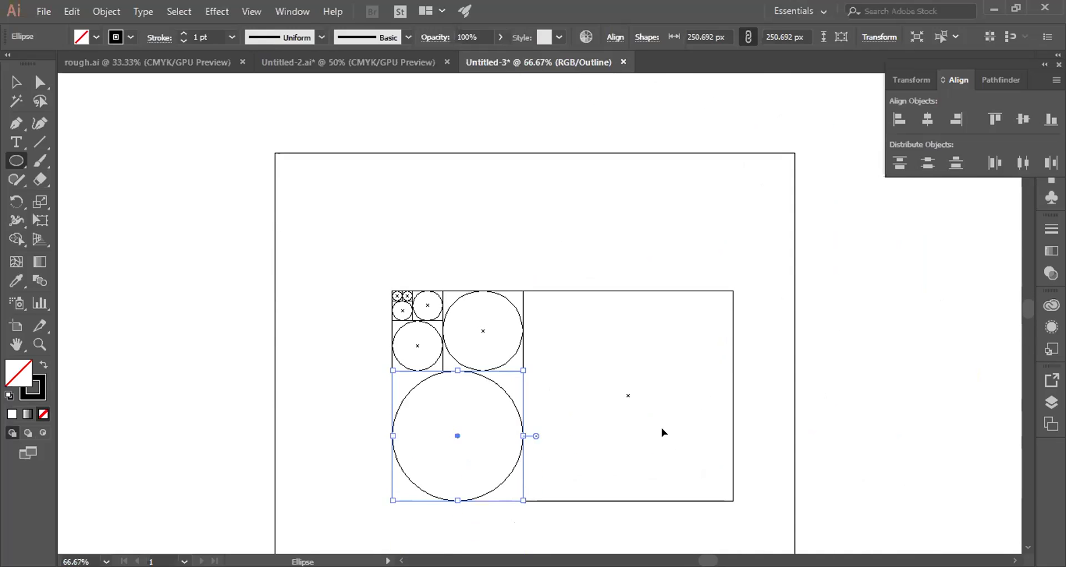
{"action": "scroll", "coordinate": [662, 431], "scroll_direction": "up", "scroll_amount": 1}
{"action": "left_click_drag", "start_coordinate": [611, 380], "coordinate": [707, 529]}
{"action": "left_click", "coordinate": [15, 82]}
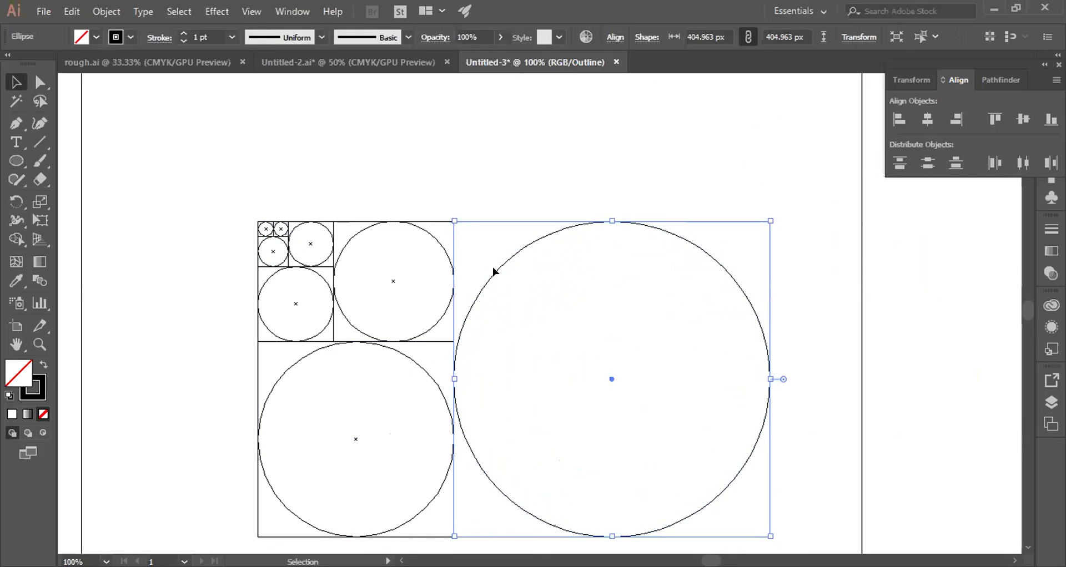
{"action": "key", "text": "a"}
{"action": "key", "text": "ctrl+y"}
{"action": "key", "text": "v"}
{"action": "scroll", "coordinate": [232, 194], "scroll_direction": "down", "scroll_amount": 2}
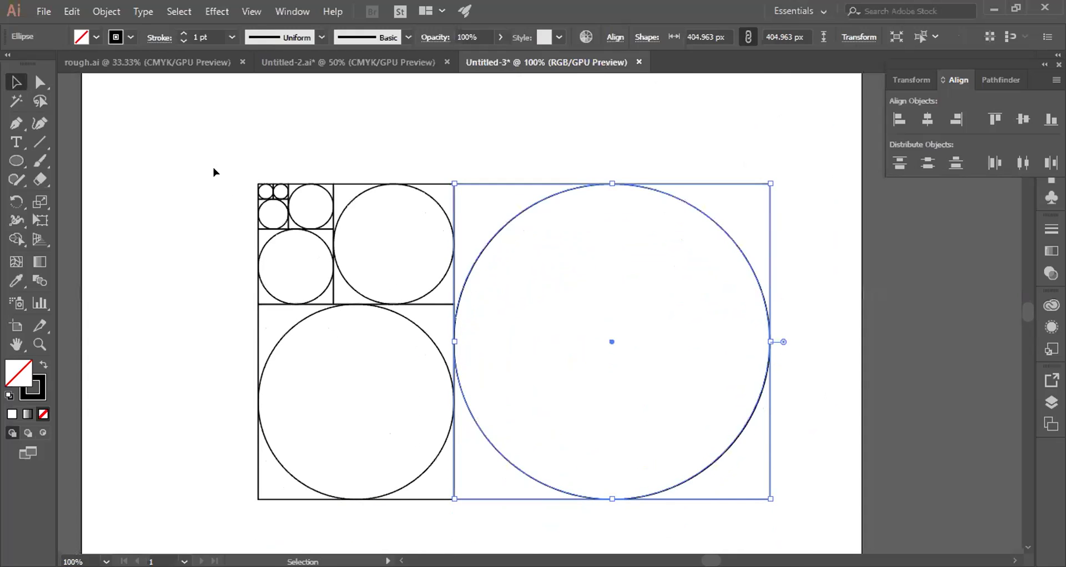
Step: Select all the squares and circles and place a copy of them beside the artboard, to its right
{"action": "left_click_drag", "start_coordinate": [216, 167], "coordinate": [713, 446]}
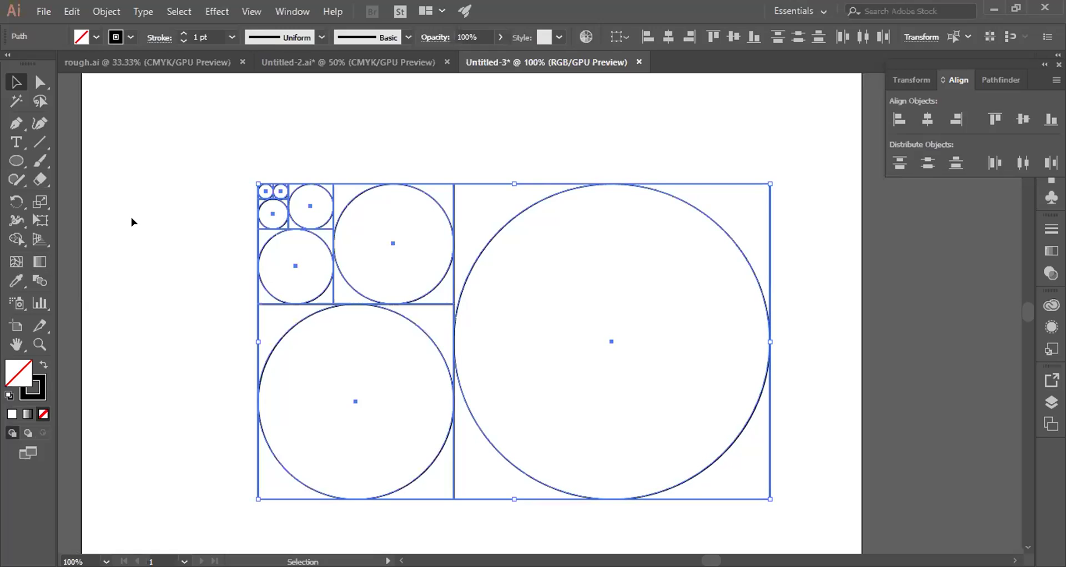
{"action": "left_click", "coordinate": [191, 258]}
{"action": "key", "text": "ctrl+minus"}
{"action": "left_click_drag", "start_coordinate": [190, 192], "coordinate": [608, 476]}
{"action": "key", "text": "ctrl+minus"}
{"action": "left_click_drag", "start_coordinate": [454, 328], "coordinate": [855, 331]}
{"action": "left_click", "coordinate": [204, 356]}
Step: Try aligning all the artboard's squares and circles on one common centre, horizontally and vertically, and undo both alignments
{"action": "left_click_drag", "start_coordinate": [227, 220], "coordinate": [542, 443]}
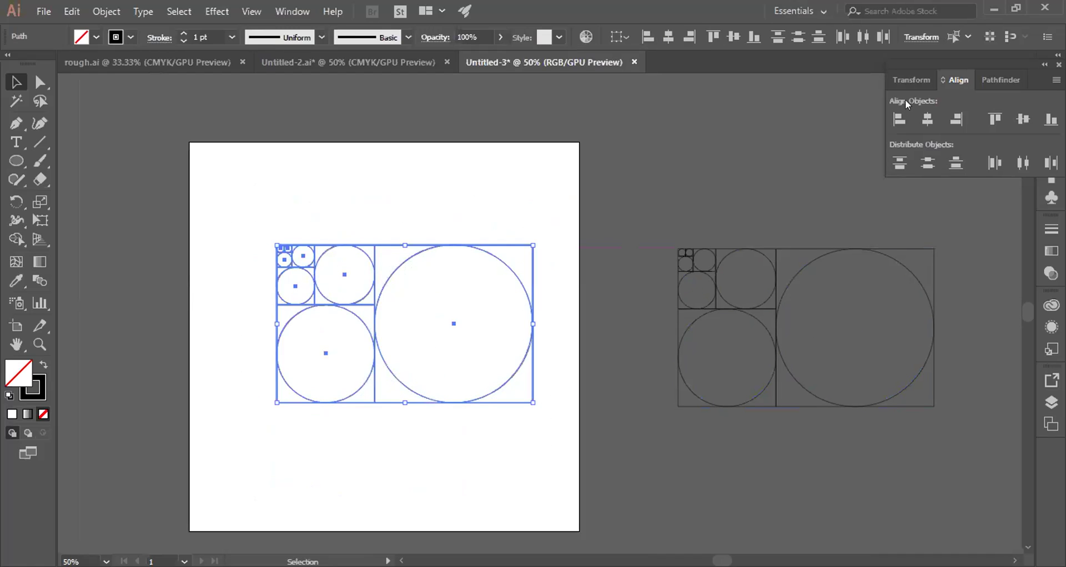
{"action": "left_click", "coordinate": [941, 120]}
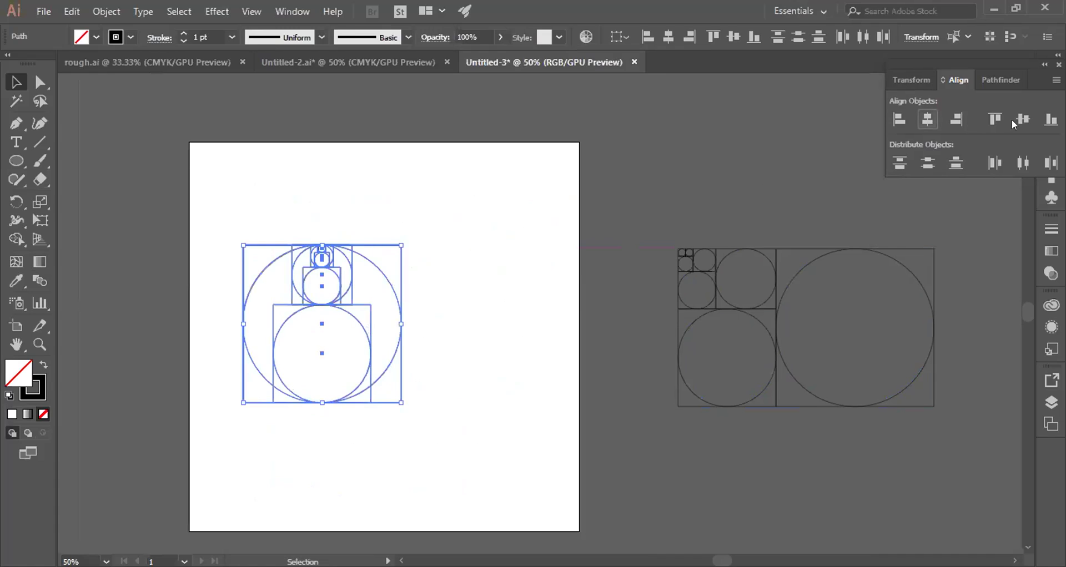
{"action": "left_click", "coordinate": [1022, 118]}
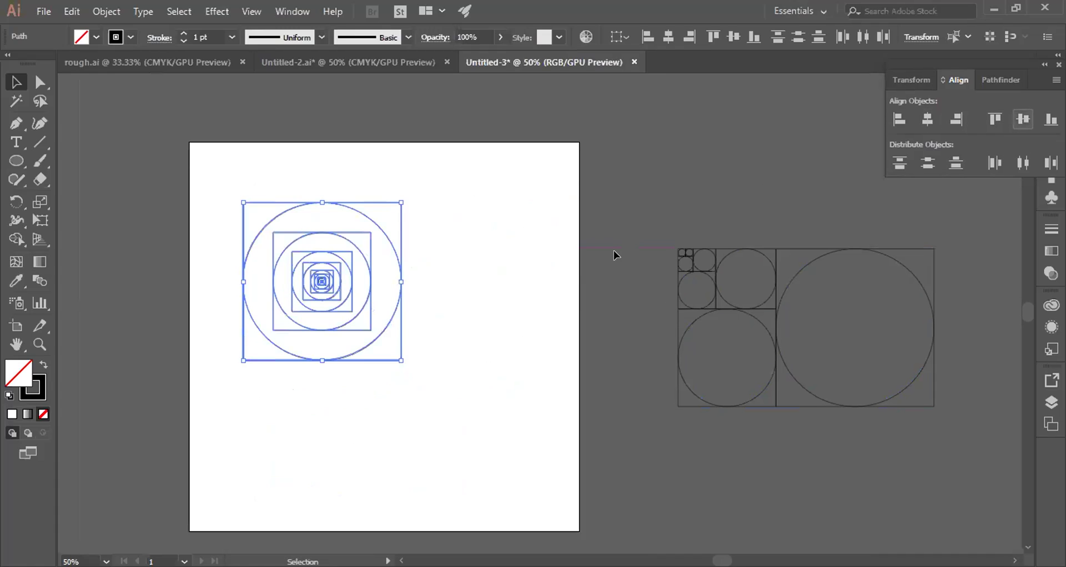
{"action": "left_click", "coordinate": [481, 293]}
{"action": "key", "text": "ctrl+z"}
{"action": "key", "text": "ctrl+z"}
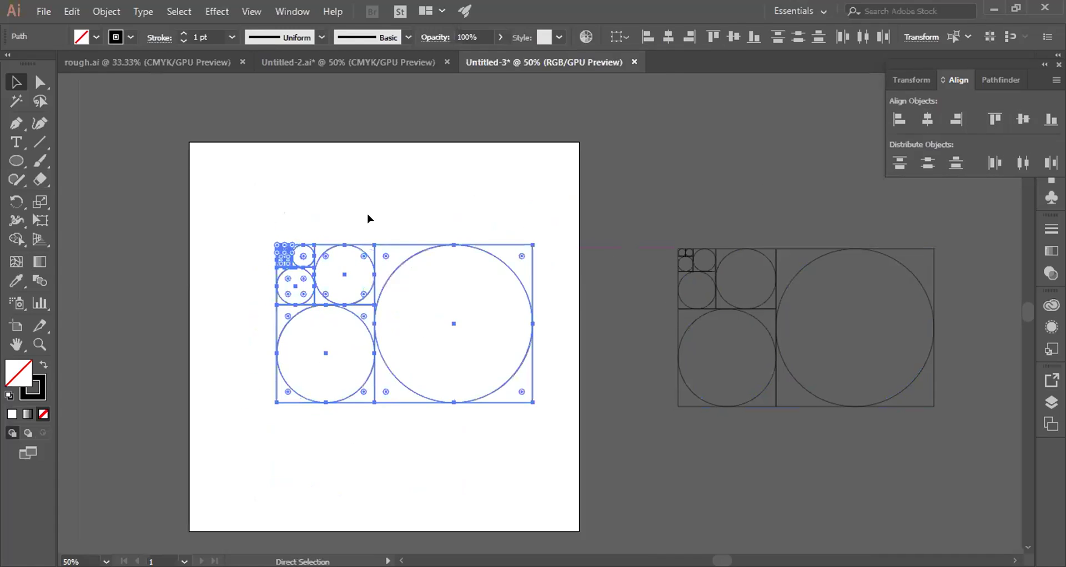
Step: Delete the three largest squares on the artboard, keeping the circles inside them
{"action": "left_click", "coordinate": [379, 249]}
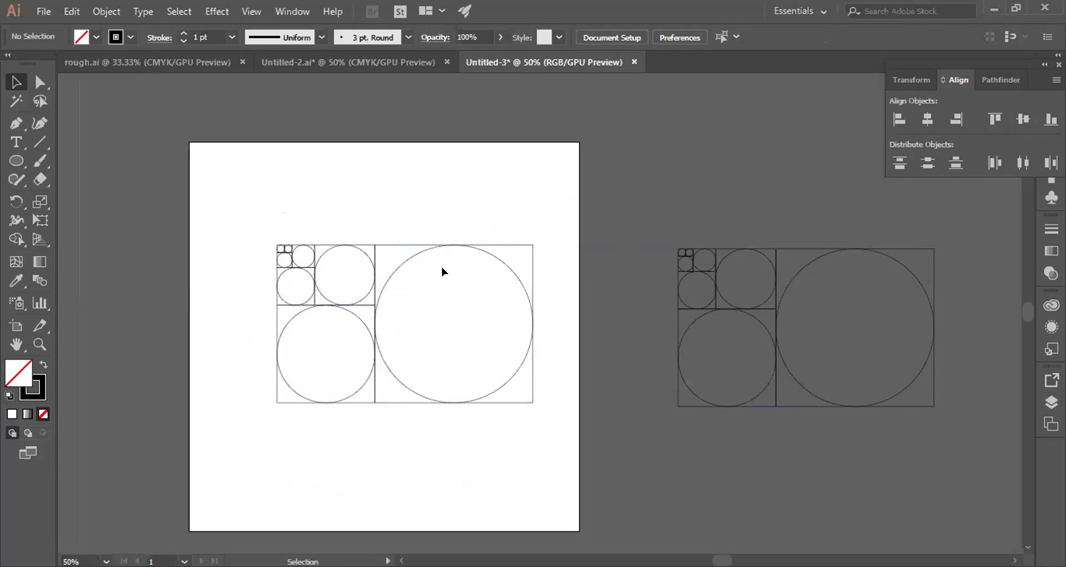
{"action": "left_click", "coordinate": [382, 247]}
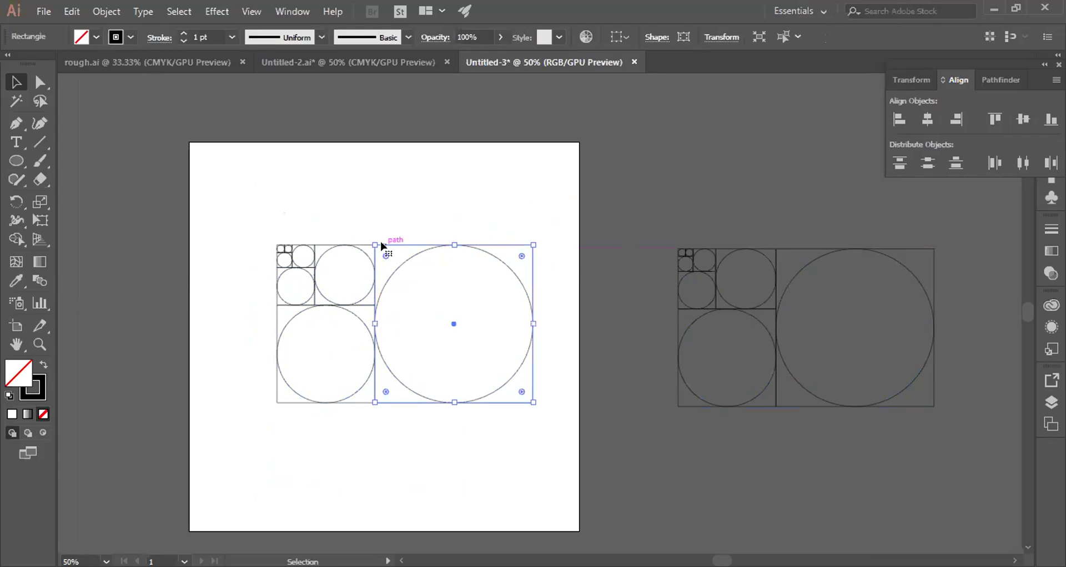
{"action": "left_click", "coordinate": [380, 238]}
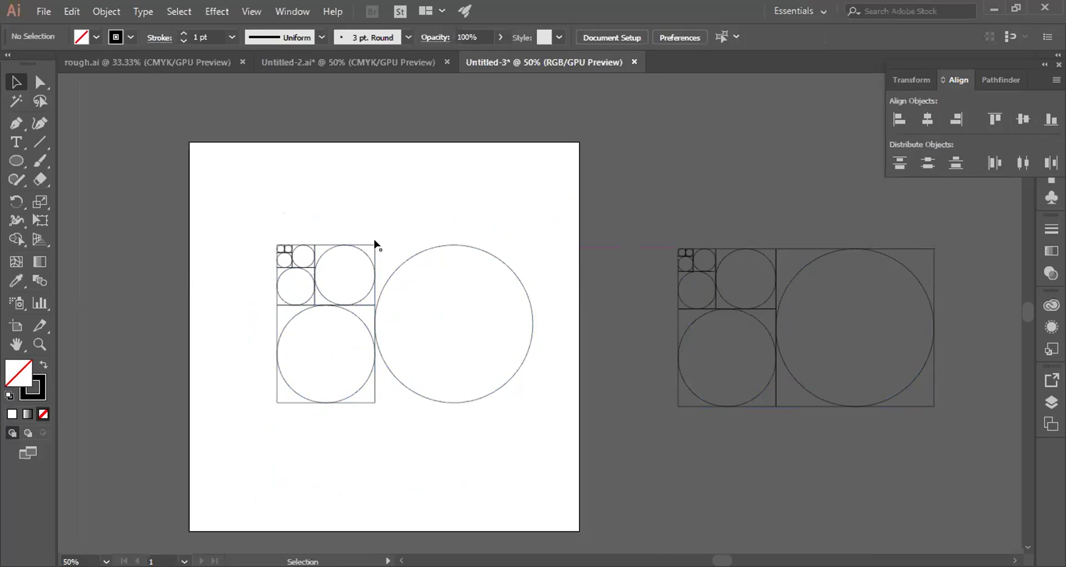
{"action": "left_click", "coordinate": [367, 246]}
{"action": "left_click", "coordinate": [366, 246]}
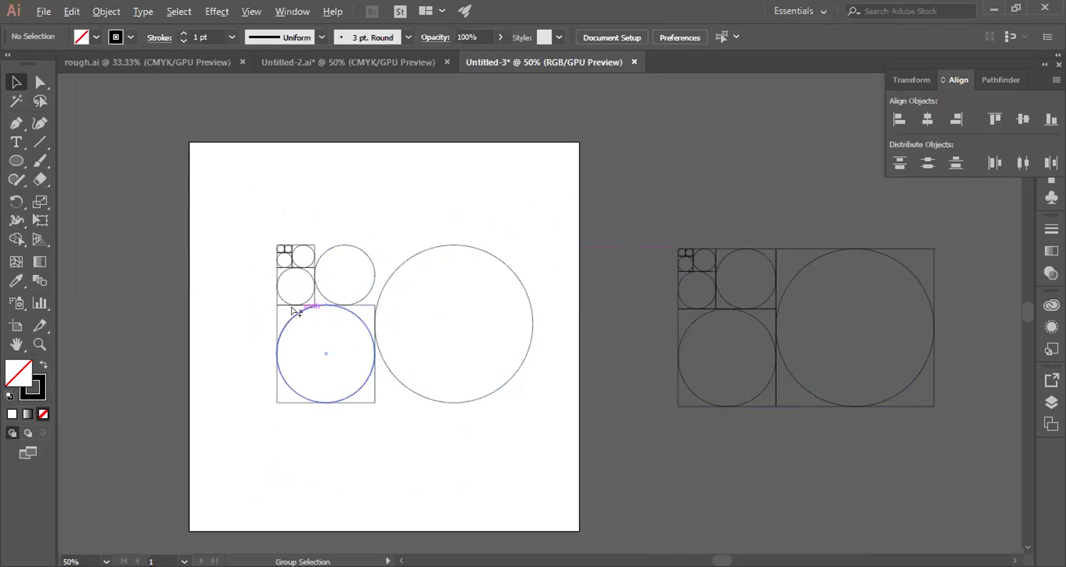
{"action": "scroll", "coordinate": [300, 309], "scroll_direction": "up", "scroll_amount": 1}
{"action": "left_click", "coordinate": [265, 306]}
{"action": "key", "text": "Delete"}
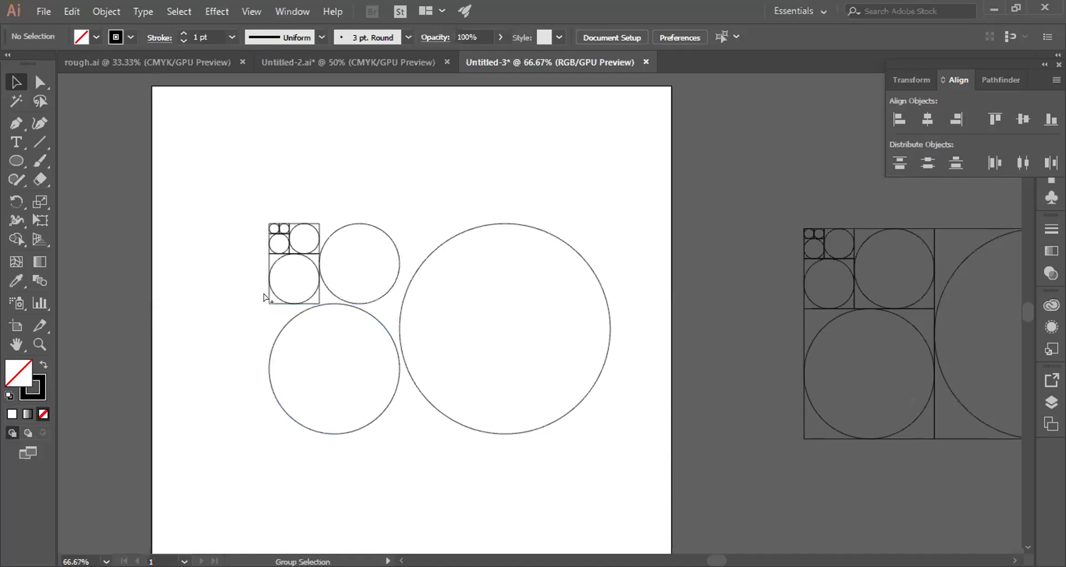
Step: Delete the next three squares in size around the mid-sized circles, keeping their circles and the two smallest squares
{"action": "scroll", "coordinate": [265, 305], "scroll_direction": "up", "scroll_amount": 2}
{"action": "scroll", "coordinate": [267, 295], "scroll_direction": "up", "scroll_amount": 3}
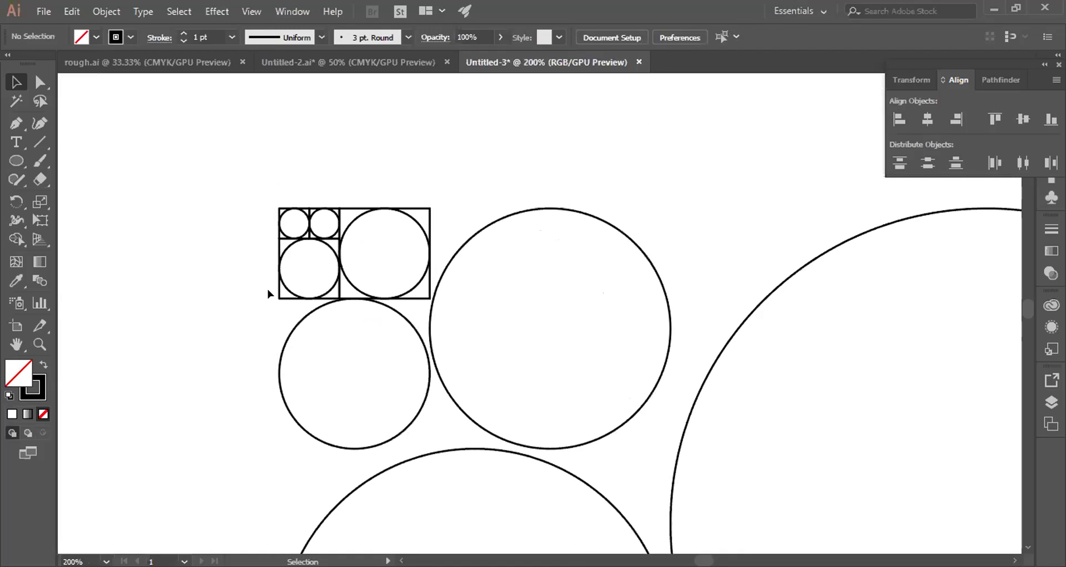
{"action": "left_click", "coordinate": [339, 300]}
{"action": "key", "text": "Delete"}
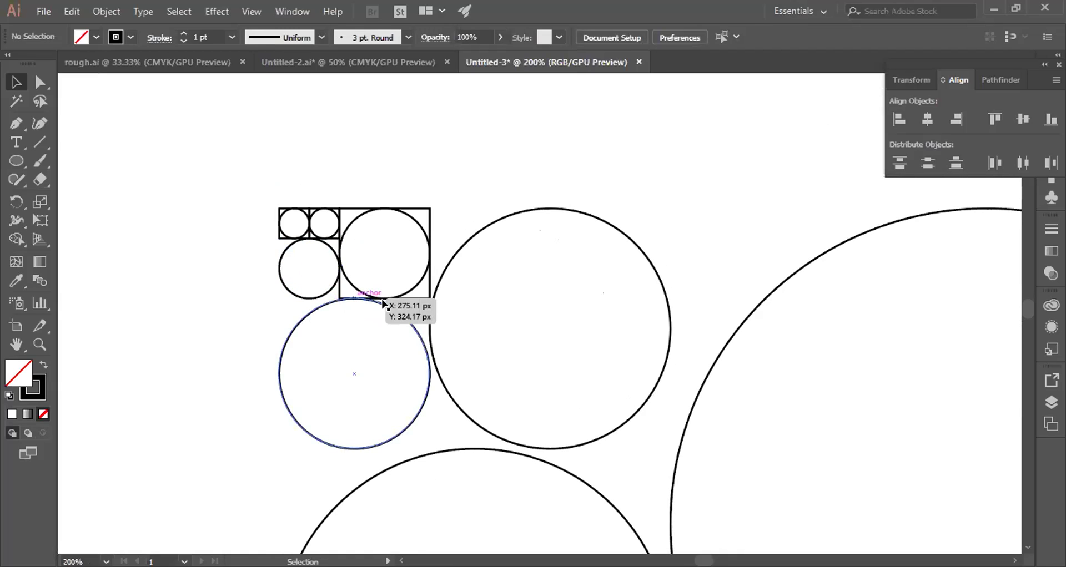
{"action": "left_click", "coordinate": [417, 298]}
{"action": "key", "text": "Delete"}
{"action": "scroll", "coordinate": [280, 238], "scroll_direction": "up", "scroll_amount": 3}
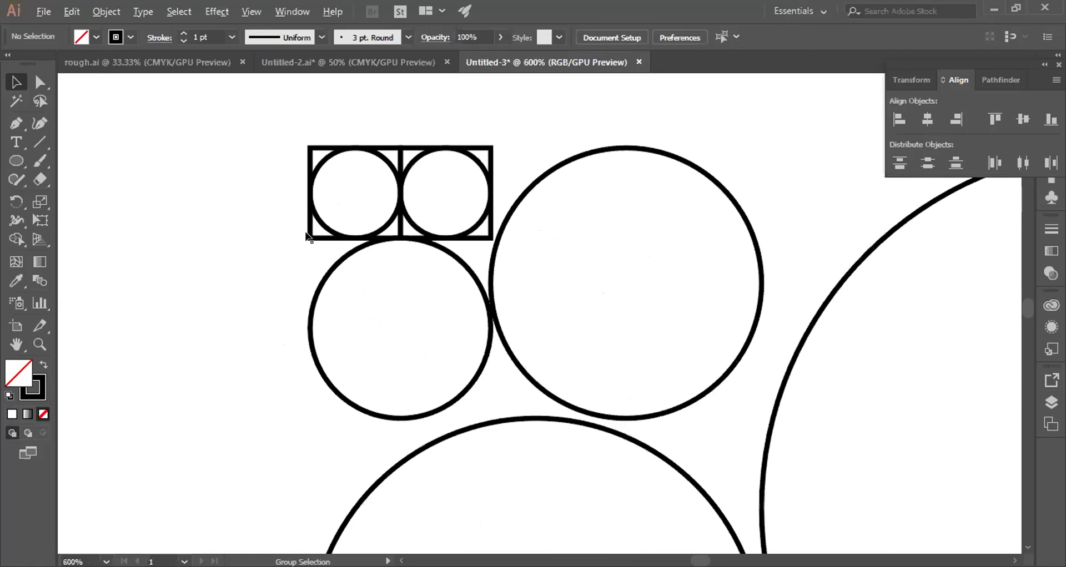
Step: Delete the two smallest squares on the artboard, keeping the circles inside them
{"action": "left_click", "coordinate": [309, 239]}
{"action": "key", "text": "Delete"}
{"action": "left_click", "coordinate": [478, 240]}
{"action": "key", "text": "Delete"}
{"action": "scroll", "coordinate": [447, 259], "scroll_direction": "down", "scroll_amount": 1}
{"action": "scroll", "coordinate": [447, 259], "scroll_direction": "down", "scroll_amount": 5}
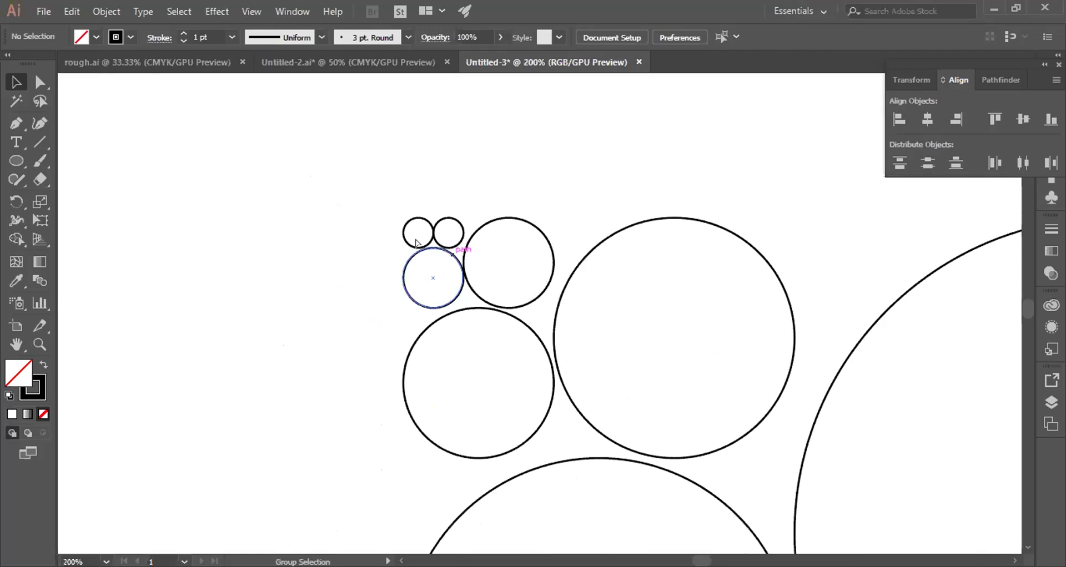
Step: Align all the circles on the artboard to one common centre, both horizontally and vertically
{"action": "key", "text": "ctrl+a"}
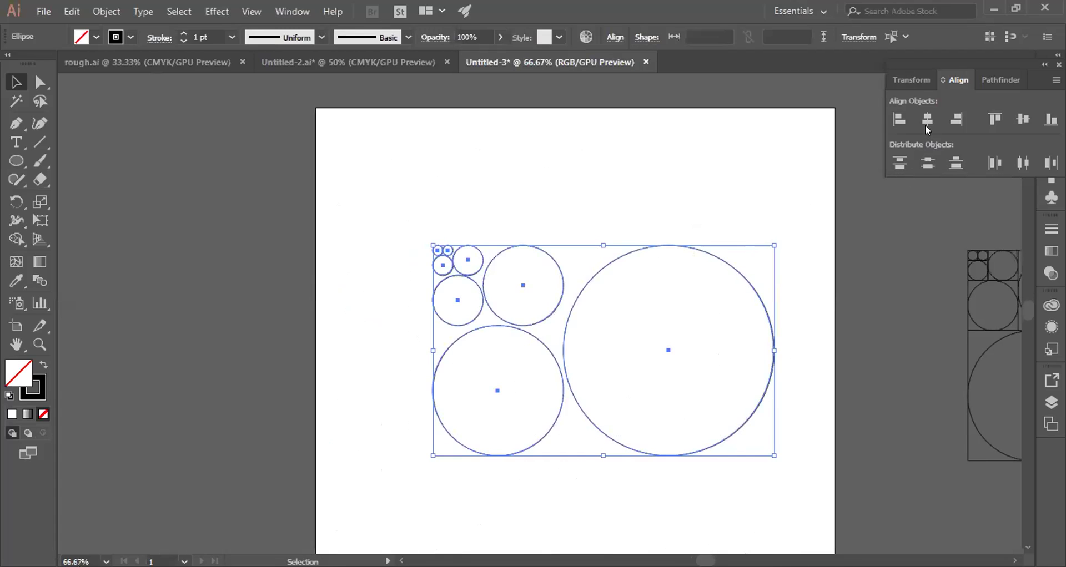
{"action": "left_click", "coordinate": [926, 120]}
{"action": "left_click", "coordinate": [1011, 121]}
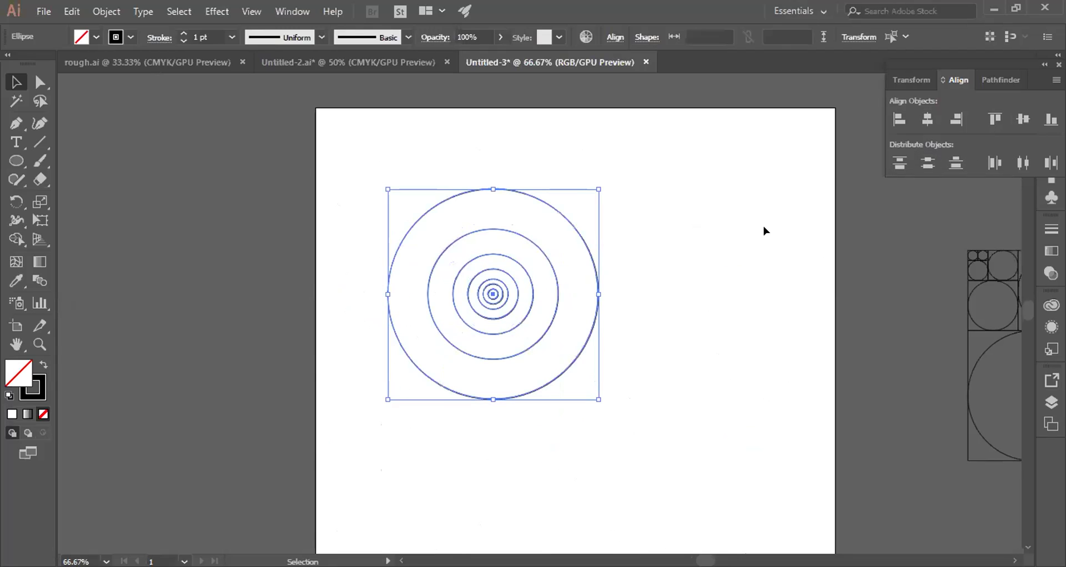
{"action": "left_click", "coordinate": [526, 327]}
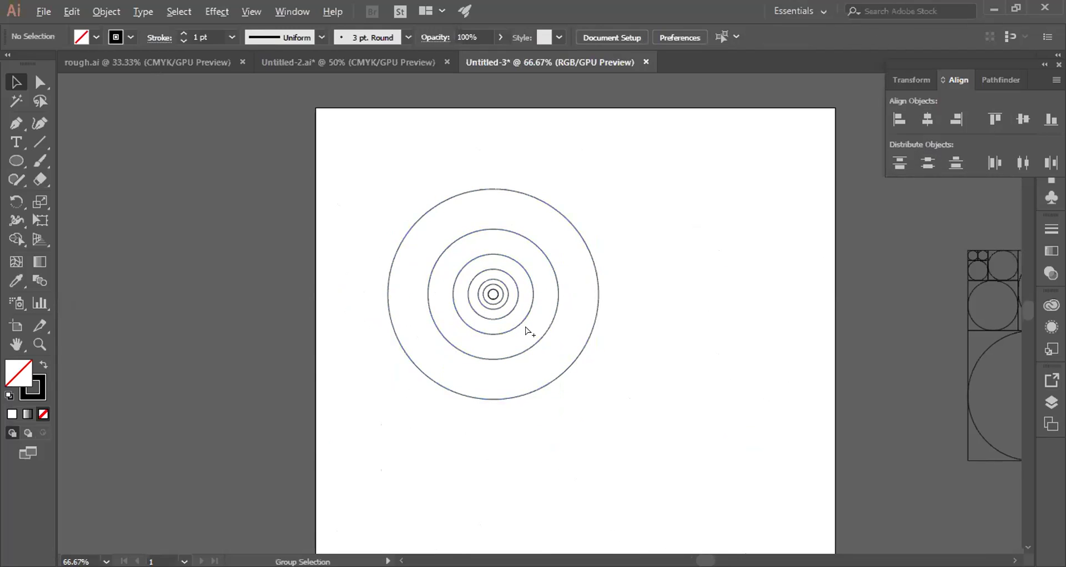
{"action": "scroll", "coordinate": [525, 328], "scroll_direction": "up", "scroll_amount": 3}
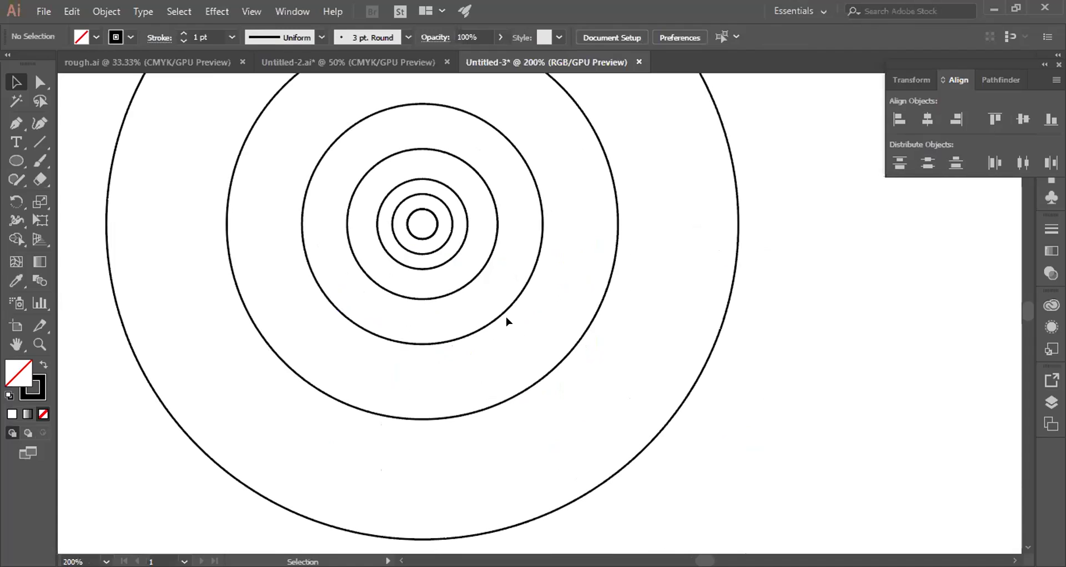
{"action": "scroll", "coordinate": [505, 319], "scroll_direction": "down", "scroll_amount": 3}
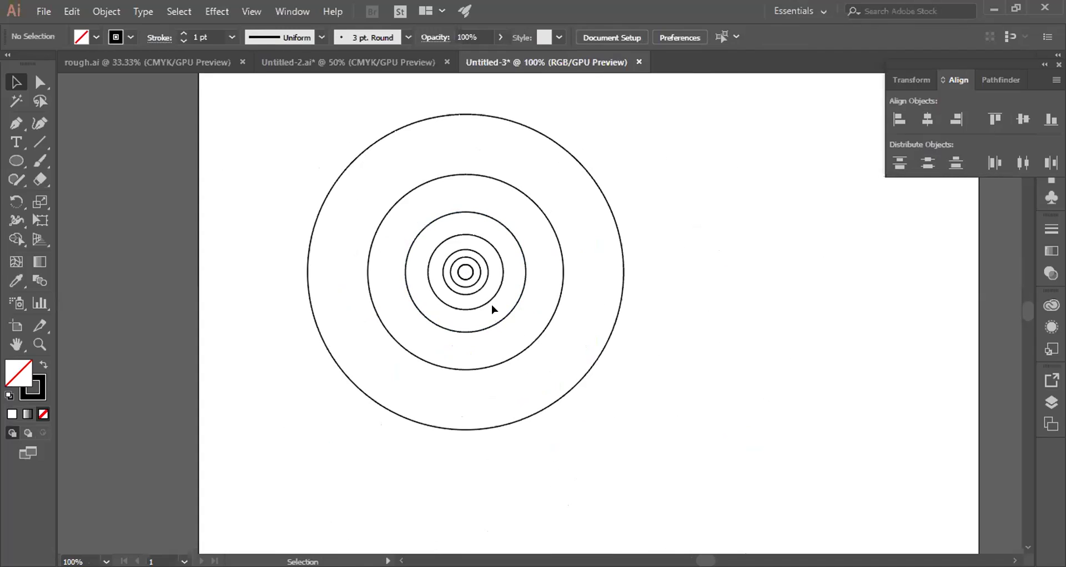
{"action": "key", "text": "alt"}
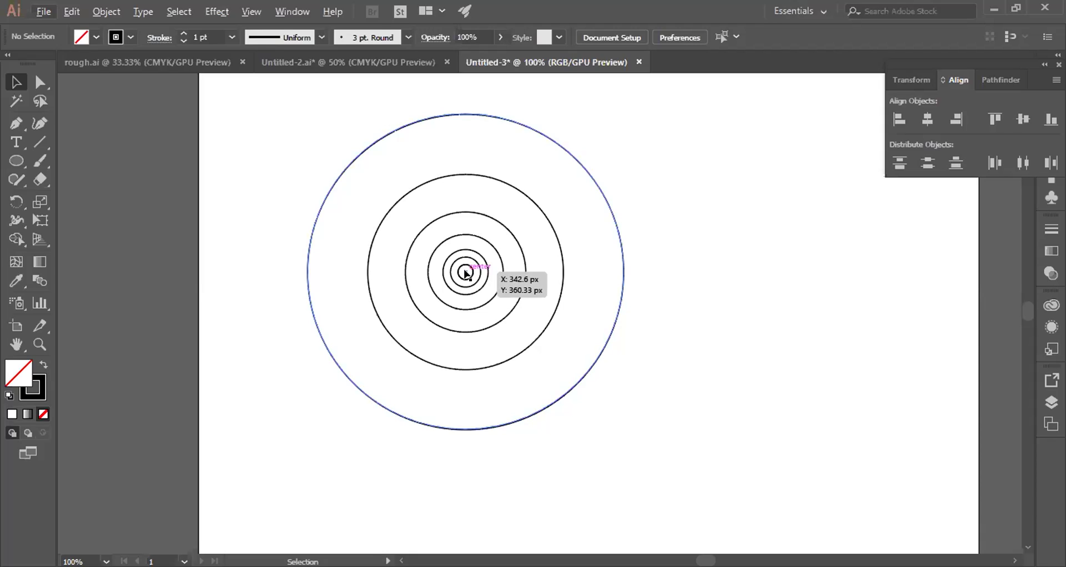
Step: Select the grid of squares and circles beside the artboard and place a copy of it above the original
{"action": "scroll", "coordinate": [465, 273], "scroll_direction": "down", "scroll_amount": 3}
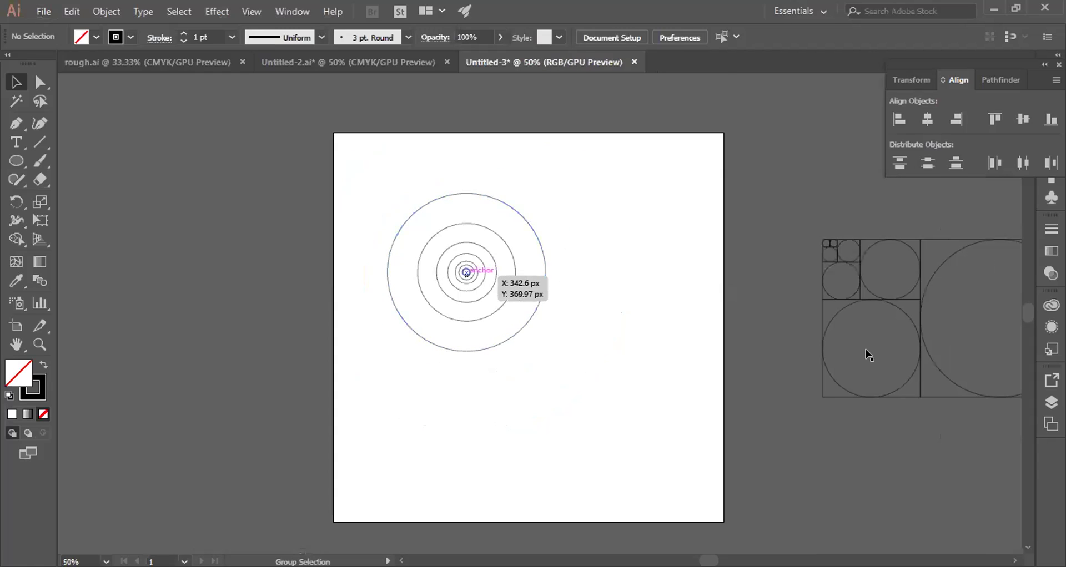
{"action": "scroll", "coordinate": [643, 391], "scroll_direction": "right", "scroll_amount": 5}
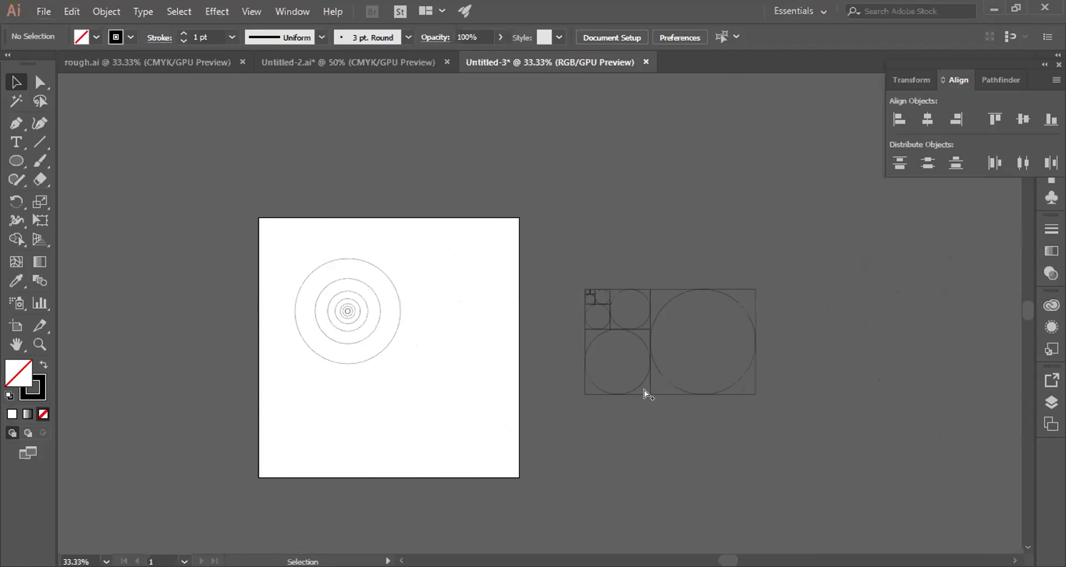
{"action": "scroll", "coordinate": [643, 388], "scroll_direction": "up", "scroll_amount": 1}
{"action": "scroll", "coordinate": [649, 390], "scroll_direction": "up", "scroll_amount": 1}
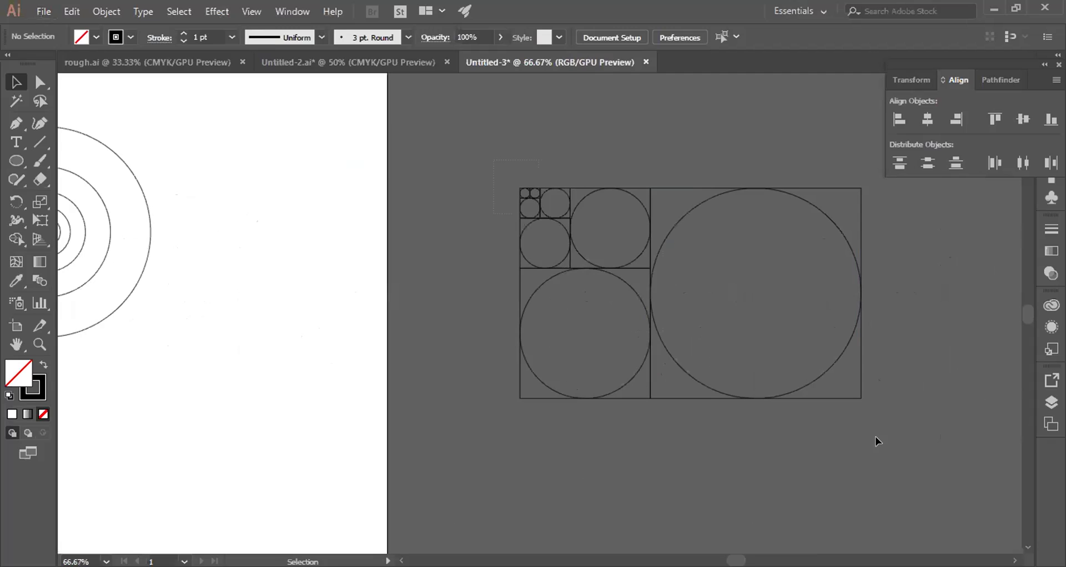
{"action": "key", "text": "ctrl+a"}
{"action": "scroll", "coordinate": [864, 433], "scroll_direction": "down", "scroll_amount": 2}
{"action": "left_click_drag", "start_coordinate": [756, 332], "coordinate": [730, 179]}
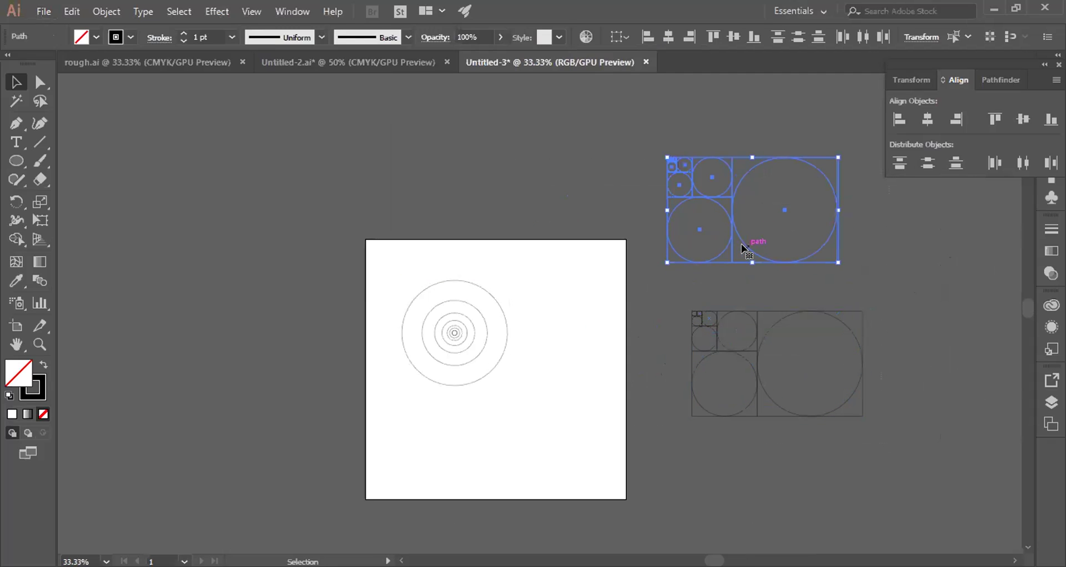
Step: Delete the four largest circles from the lower grid beside the artboard, keeping their squares
{"action": "key", "text": "ctrl+alt"}
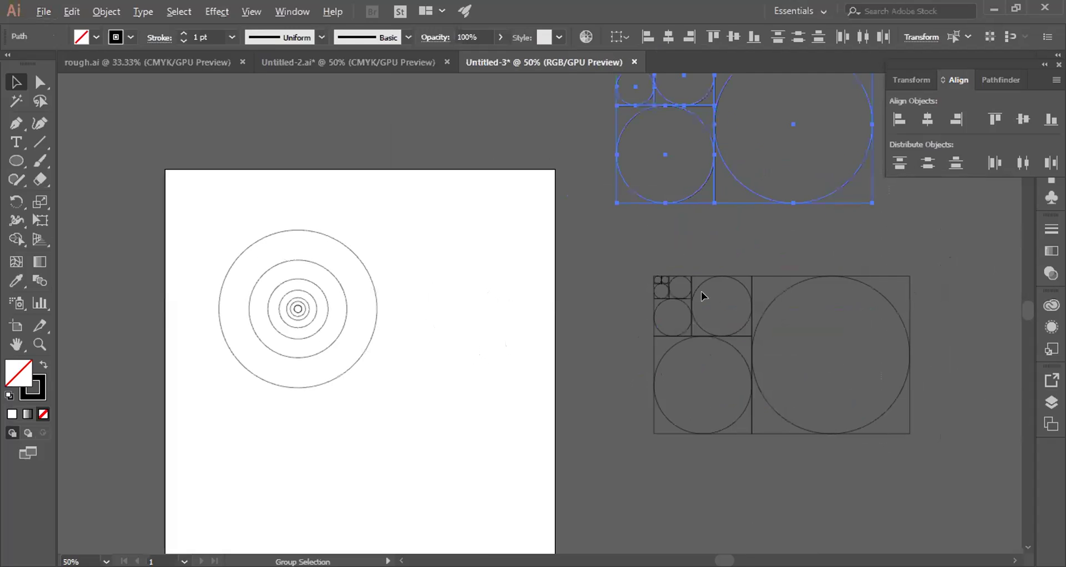
{"action": "key", "text": "ctrl+plus"}
{"action": "left_click", "coordinate": [757, 295]}
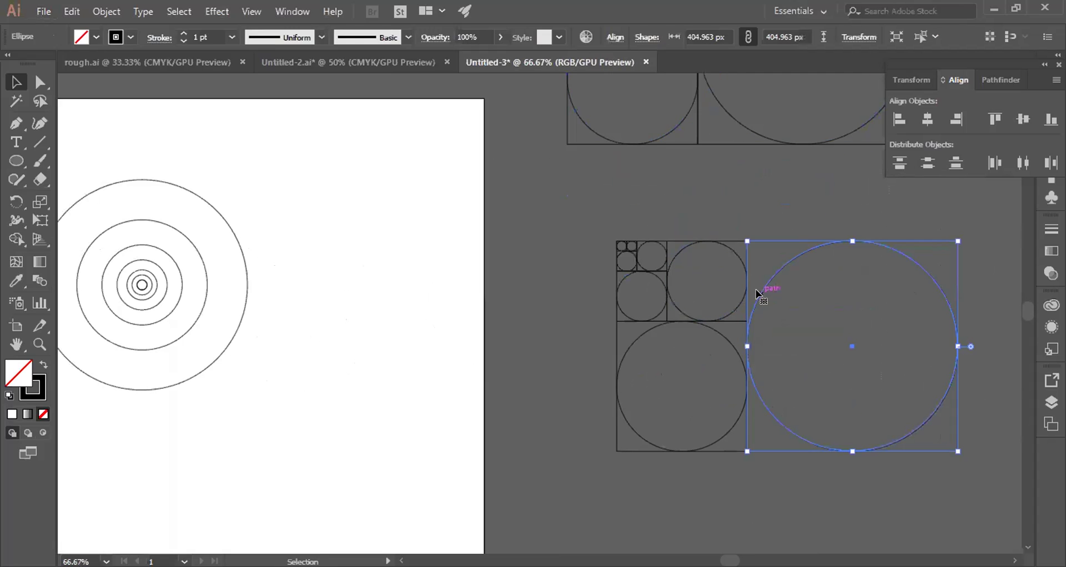
{"action": "left_click", "coordinate": [752, 295]}
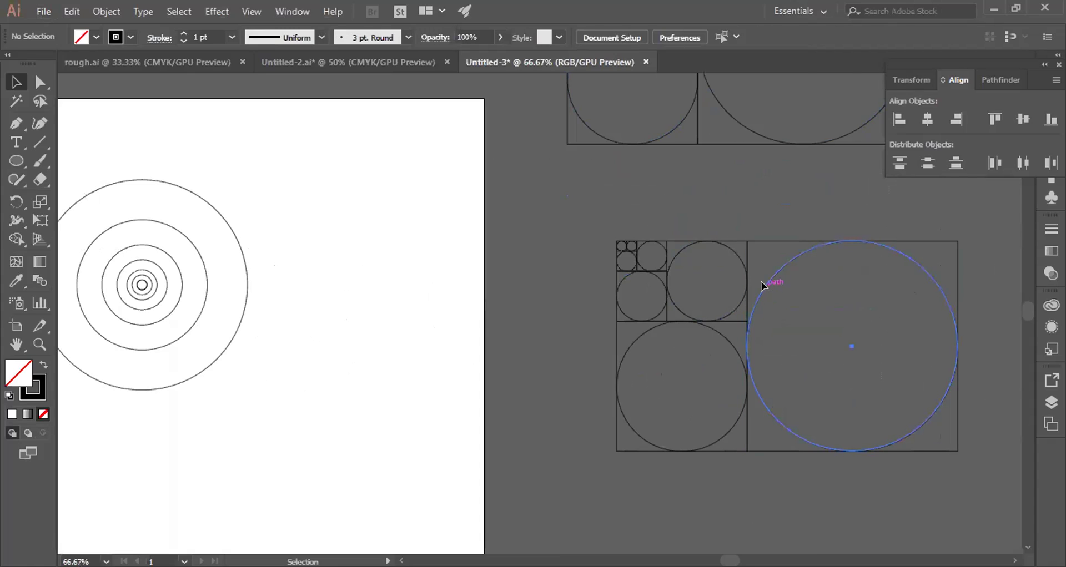
{"action": "left_click", "coordinate": [762, 283]}
{"action": "key", "text": "Delete"}
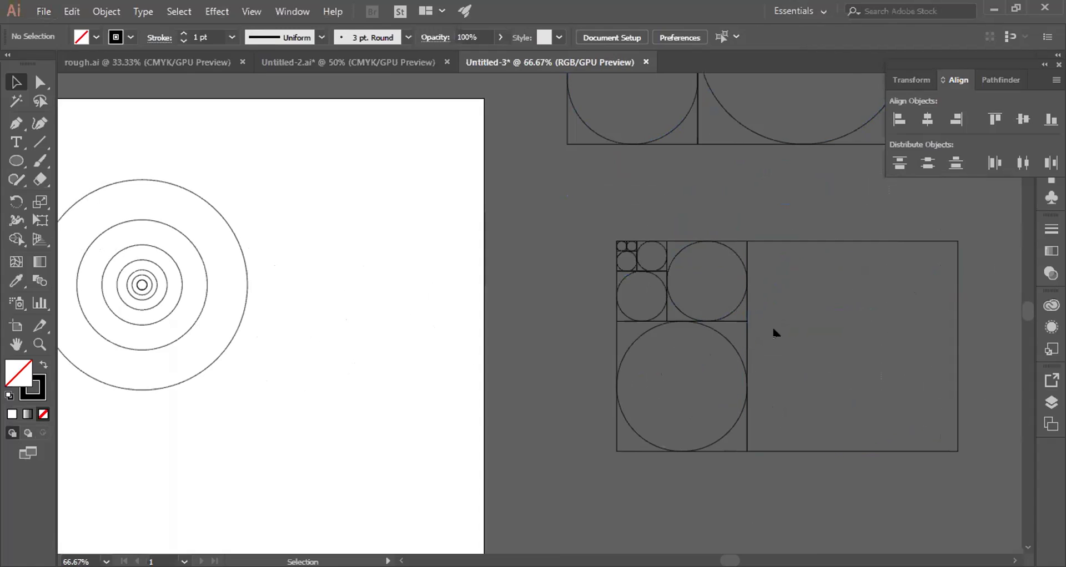
{"action": "left_click", "coordinate": [735, 312]}
{"action": "key", "text": "Delete"}
{"action": "left_click", "coordinate": [731, 347]}
{"action": "key", "text": "Delete"}
{"action": "left_click", "coordinate": [665, 307]}
{"action": "key", "text": "Delete"}
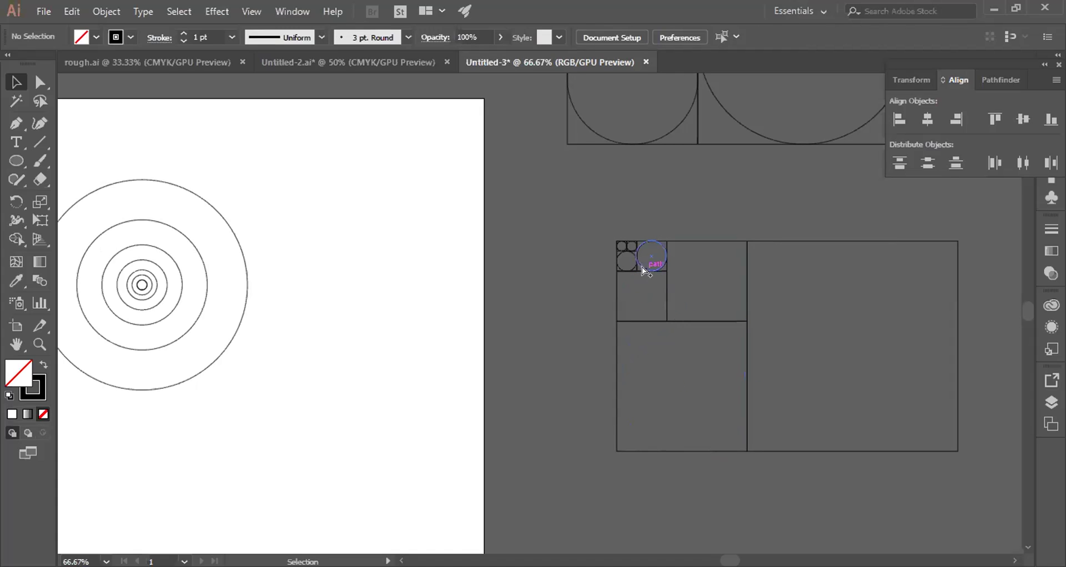
Step: Delete the four smallest circles from the lower grid, keeping only its squares
{"action": "scroll", "coordinate": [641, 268], "scroll_direction": "up", "scroll_amount": 3}
{"action": "left_click", "coordinate": [632, 265]}
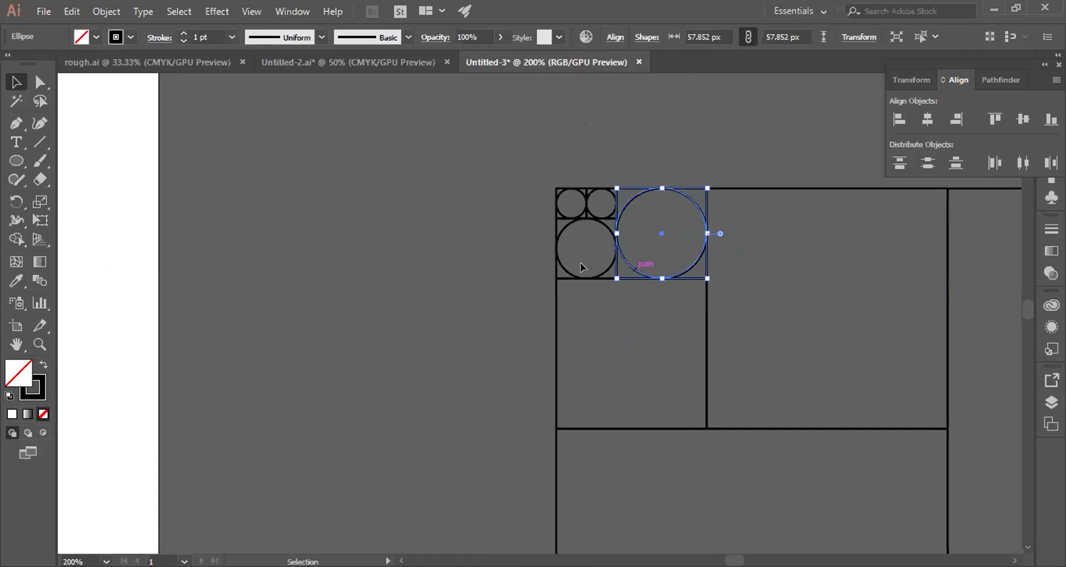
{"action": "key", "text": "Delete"}
{"action": "left_click", "coordinate": [603, 273]}
{"action": "key", "text": "Delete"}
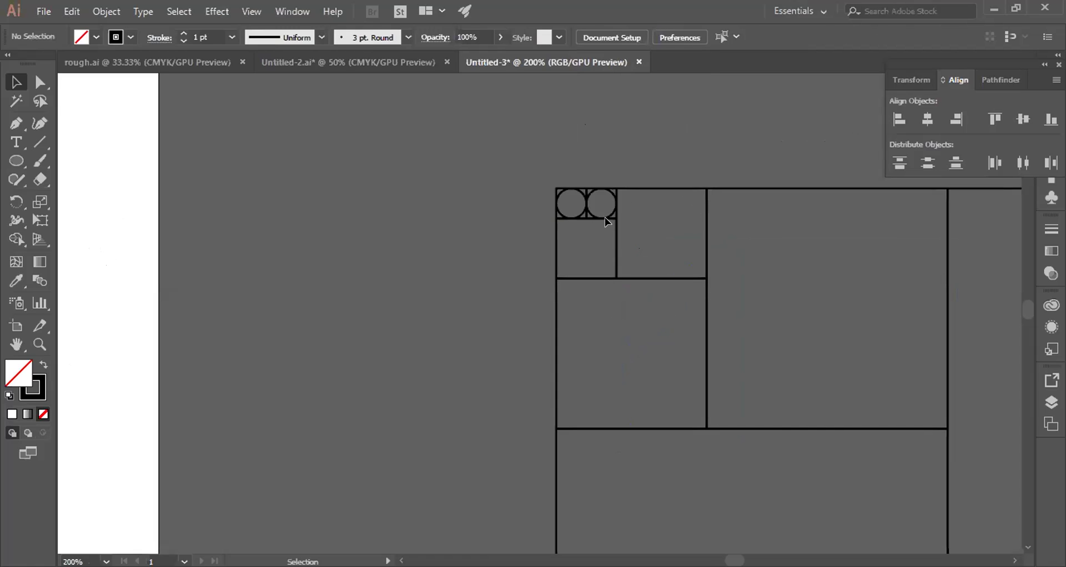
{"action": "scroll", "coordinate": [577, 214], "scroll_direction": "up", "scroll_amount": 2}
{"action": "left_click", "coordinate": [581, 216]}
{"action": "key", "text": "Delete"}
{"action": "left_click", "coordinate": [628, 213]}
{"action": "key", "text": "Delete"}
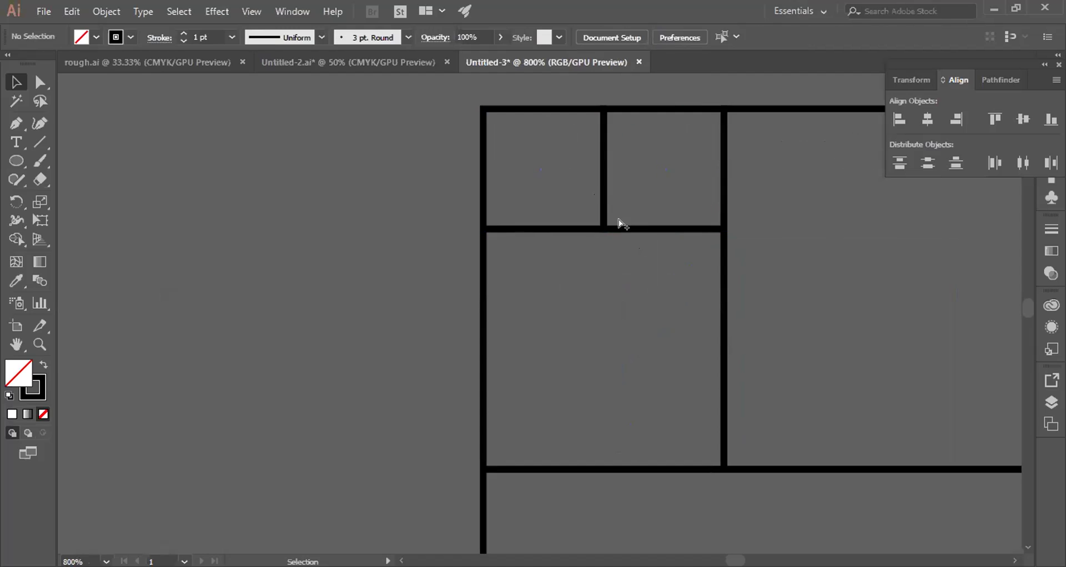
{"action": "scroll", "coordinate": [618, 228], "scroll_direction": "down", "scroll_amount": 4}
{"action": "scroll", "coordinate": [617, 229], "scroll_direction": "down", "scroll_amount": 2}
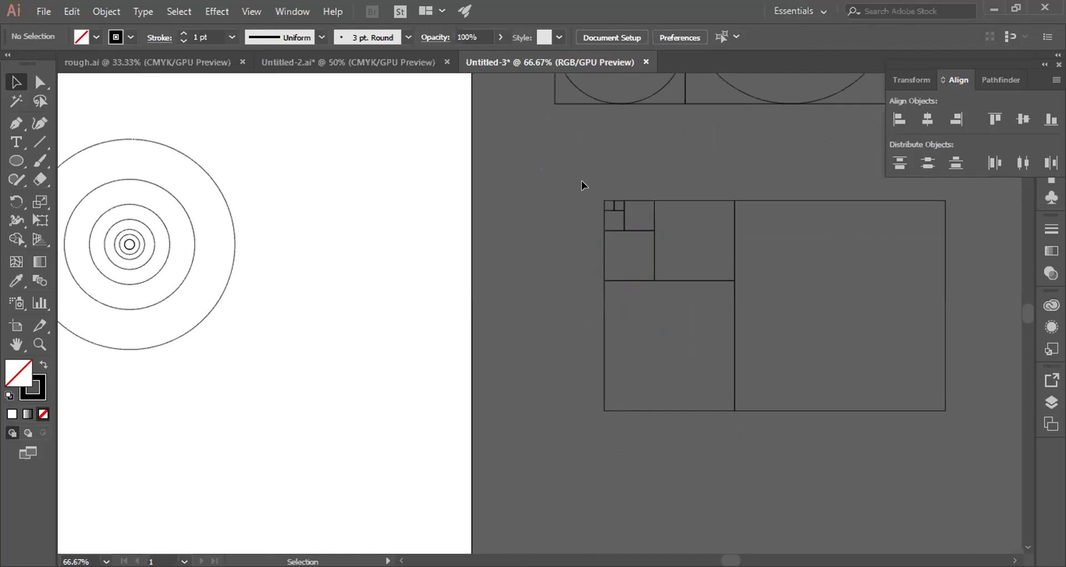
Step: Move the concentric circles off the artboard to the empty area on its left
{"action": "left_click_drag", "start_coordinate": [737, 341], "coordinate": [963, 443]}
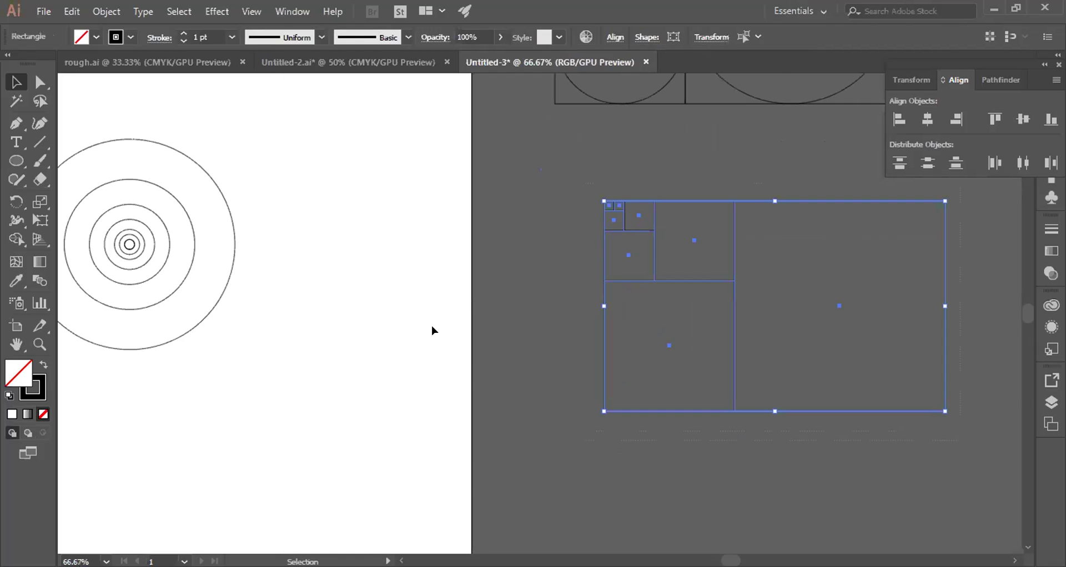
{"action": "scroll", "coordinate": [434, 331], "scroll_direction": "down", "scroll_amount": 3}
{"action": "left_click_drag", "start_coordinate": [281, 267], "coordinate": [157, 304]}
{"action": "left_click", "coordinate": [244, 341]}
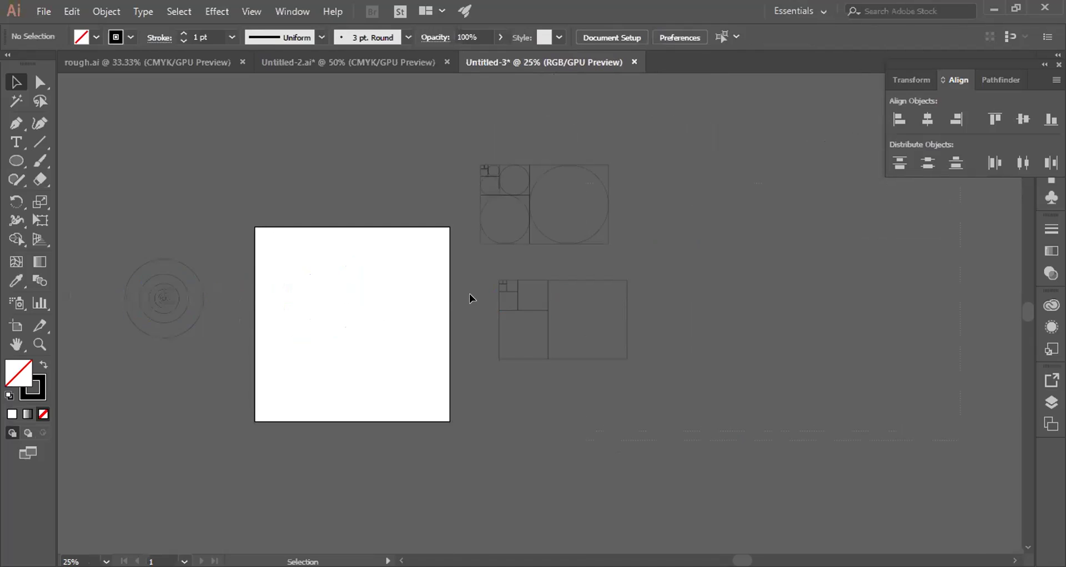
Step: Select the circle-free grid of squares and move it onto the middle of the artboard
{"action": "left_click_drag", "start_coordinate": [475, 266], "coordinate": [643, 381]}
{"action": "left_click_drag", "start_coordinate": [546, 341], "coordinate": [329, 343]}
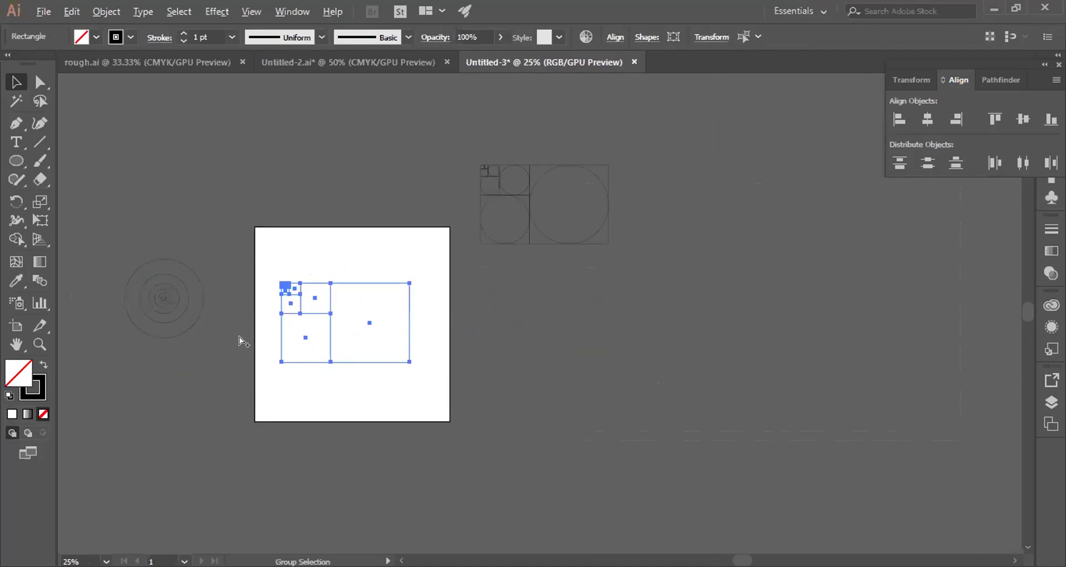
{"action": "scroll", "coordinate": [238, 341], "scroll_direction": "up", "scroll_amount": 3}
{"action": "left_click", "coordinate": [293, 329]}
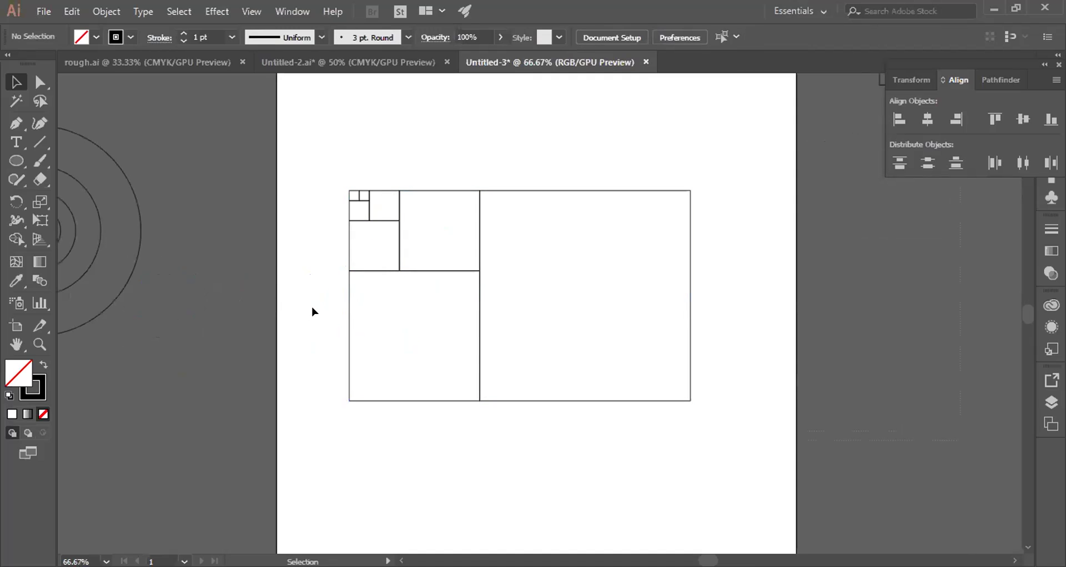
Step: Try aligning all the artboard's squares on one common centre, horizontally and vertically, and undo both alignments
{"action": "scroll", "coordinate": [338, 210], "scroll_direction": "up", "scroll_amount": 1}
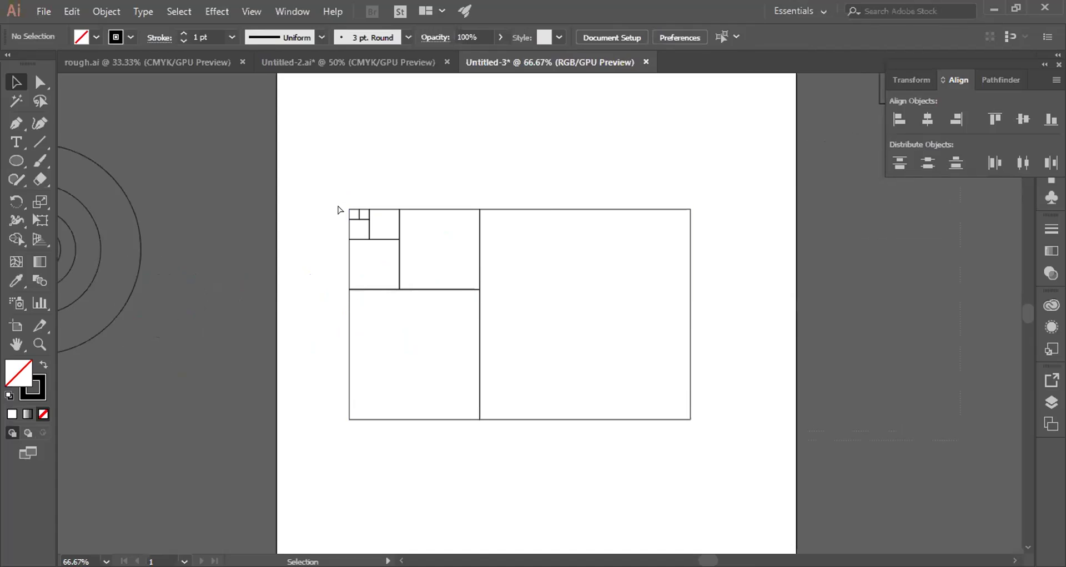
{"action": "scroll", "coordinate": [340, 209], "scroll_direction": "up", "scroll_amount": 4}
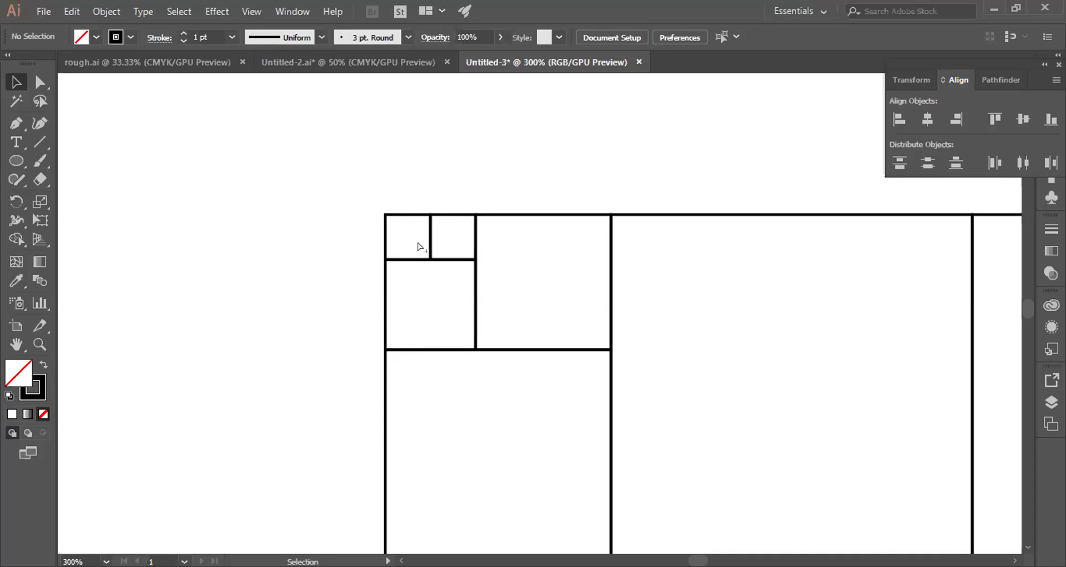
{"action": "scroll", "coordinate": [417, 242], "scroll_direction": "down", "scroll_amount": 1, "text": "alt"}
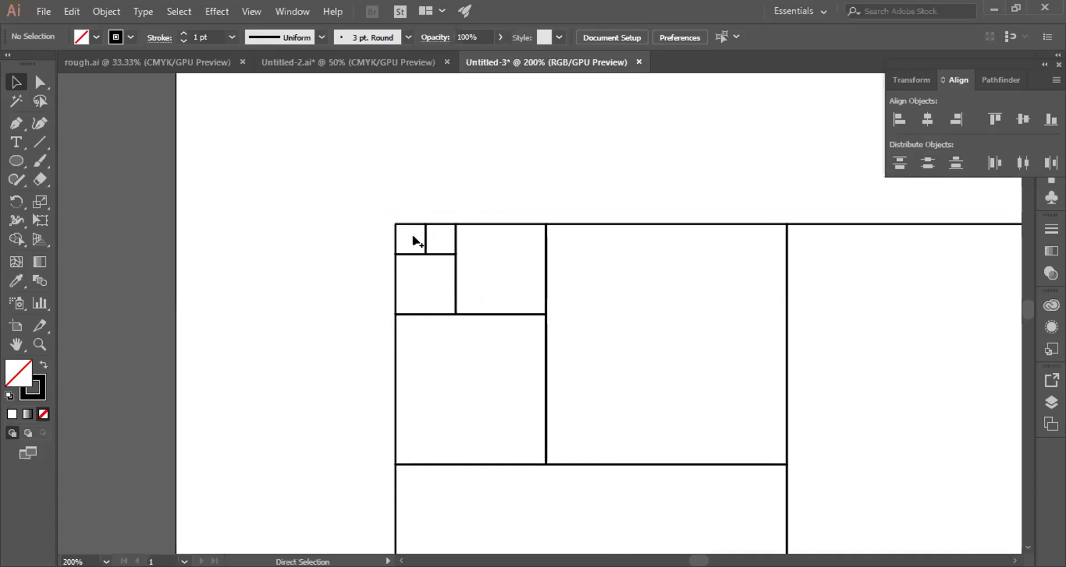
{"action": "scroll", "coordinate": [412, 233], "scroll_direction": "up", "scroll_amount": 1, "text": "alt"}
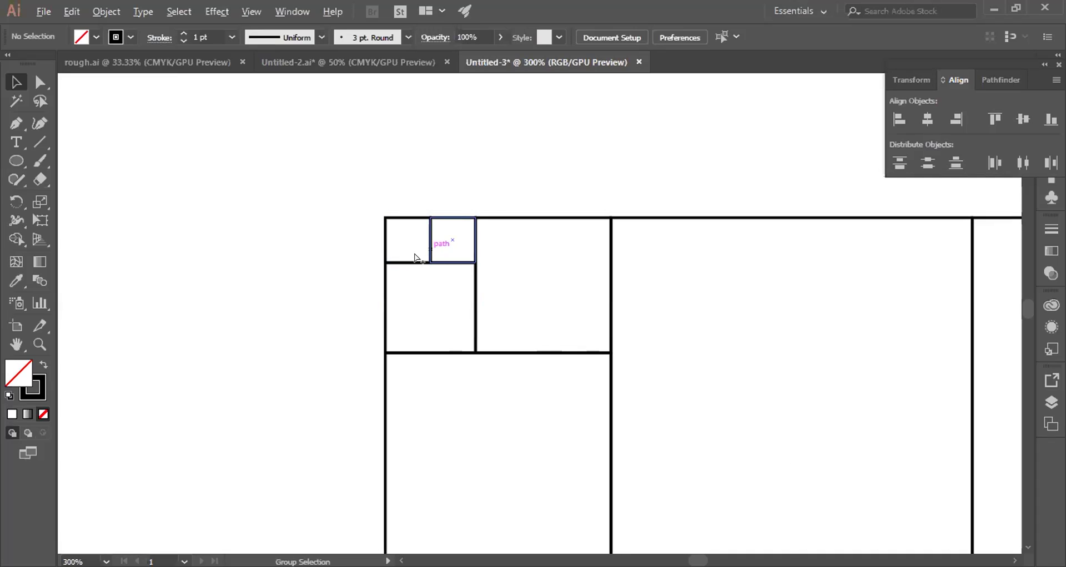
{"action": "scroll", "coordinate": [441, 261], "scroll_direction": "down", "scroll_amount": 5, "text": "alt"}
{"action": "key", "text": "ctrl+a"}
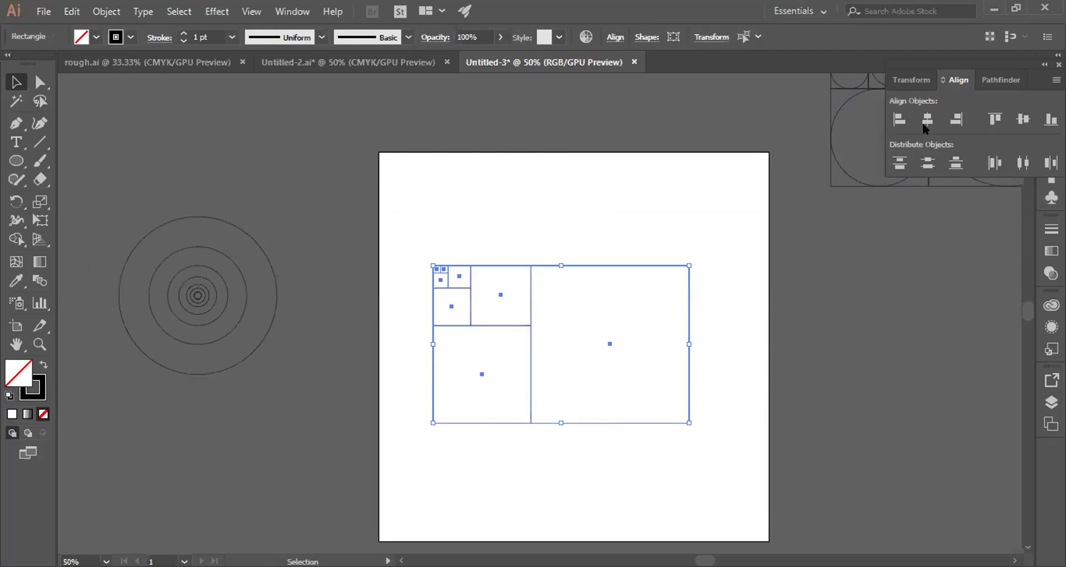
{"action": "left_click", "coordinate": [927, 119]}
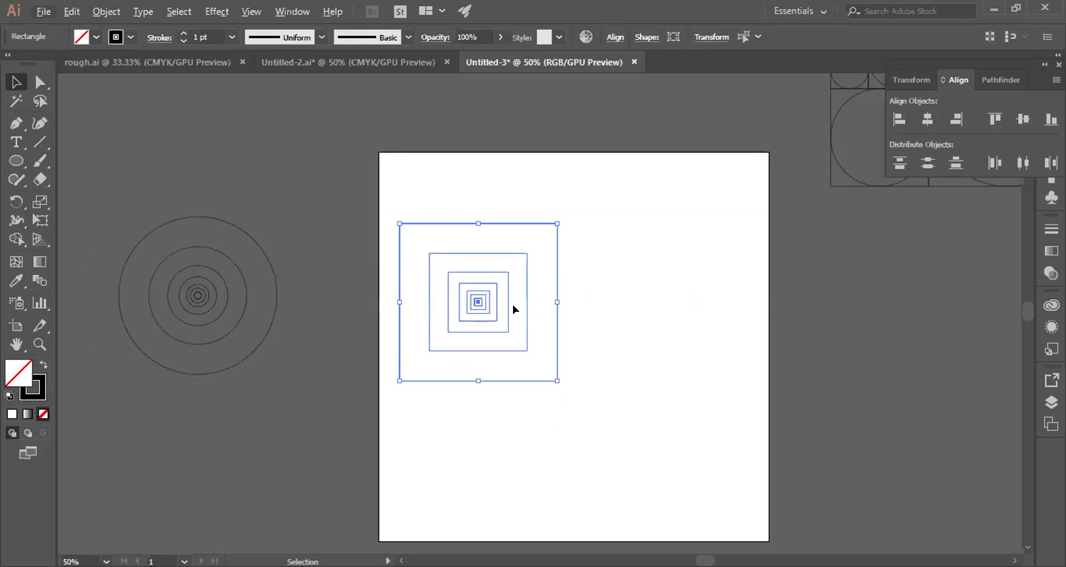
{"action": "key", "text": "ctrl+z"}
{"action": "key", "text": "ctrl+z"}
Step: Place a copy of the artboard's grid of squares to the right of the artboard
{"action": "scroll", "coordinate": [513, 323], "scroll_direction": "down", "scroll_amount": 2}
{"action": "left_click_drag", "start_coordinate": [487, 352], "coordinate": [671, 388]}
{"action": "scroll", "coordinate": [483, 381], "scroll_direction": "up", "scroll_amount": 2}
Step: Align the artboard's squares on one common centre and move them left of the artboard, below the concentric circles
{"action": "left_click_drag", "start_coordinate": [454, 177], "coordinate": [695, 367]}
{"action": "left_click", "coordinate": [926, 119]}
{"action": "left_click", "coordinate": [1023, 119]}
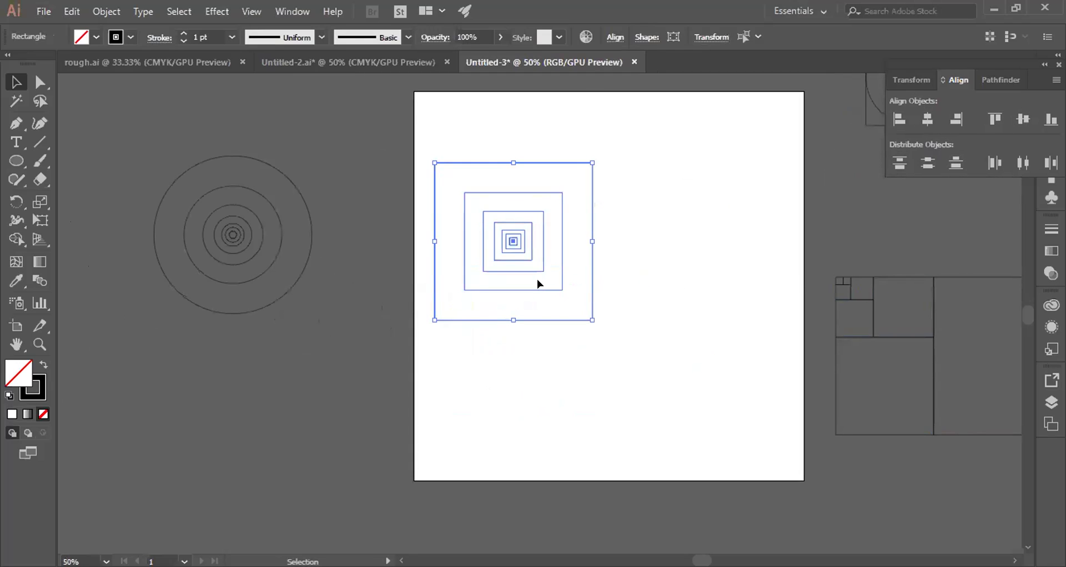
{"action": "left_click_drag", "start_coordinate": [502, 246], "coordinate": [844, 254]}
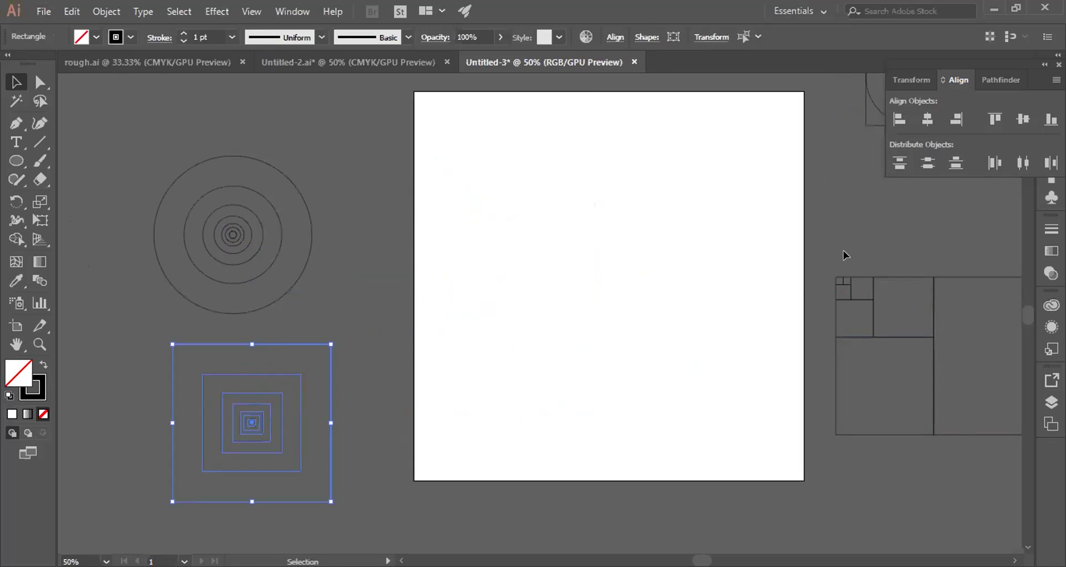
{"action": "left_click", "coordinate": [829, 265]}
Step: Select the grid of squares to the right of the artboard and move it onto the artboard
{"action": "scroll", "coordinate": [829, 263], "scroll_direction": "down", "scroll_amount": 1}
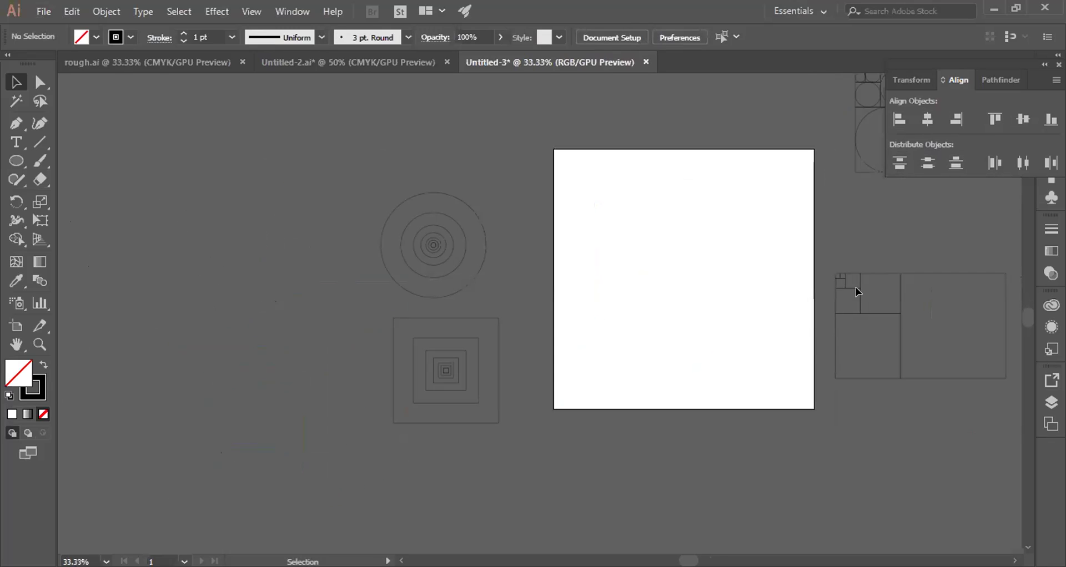
{"action": "left_click", "coordinate": [899, 342]}
{"action": "left_click_drag", "start_coordinate": [899, 342], "coordinate": [685, 355]}
{"action": "scroll", "coordinate": [613, 228], "scroll_direction": "up", "scroll_amount": 7}
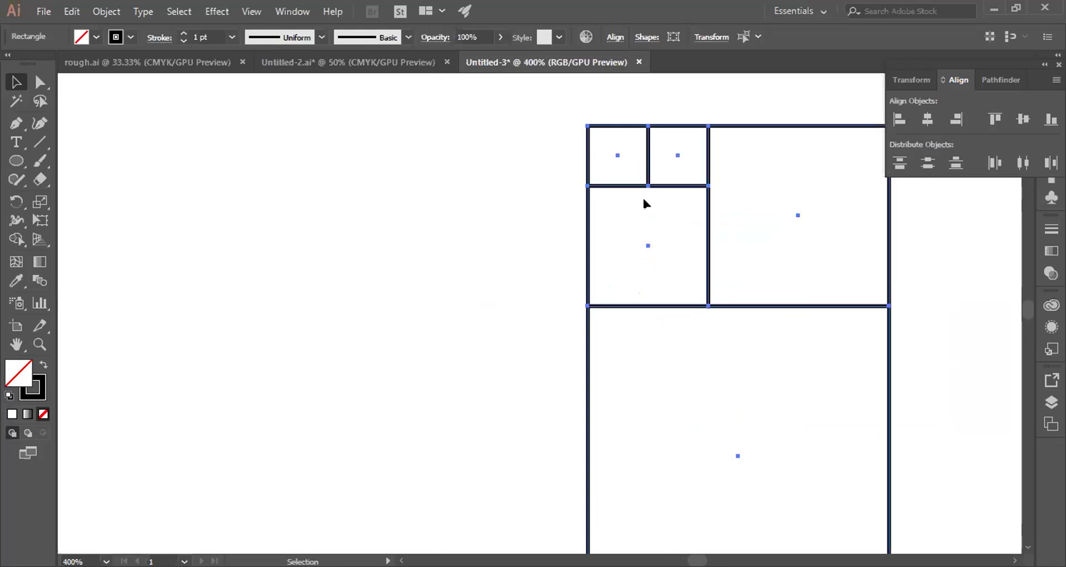
{"action": "left_click", "coordinate": [641, 195]}
{"action": "scroll", "coordinate": [628, 194], "scroll_direction": "up", "scroll_amount": 1}
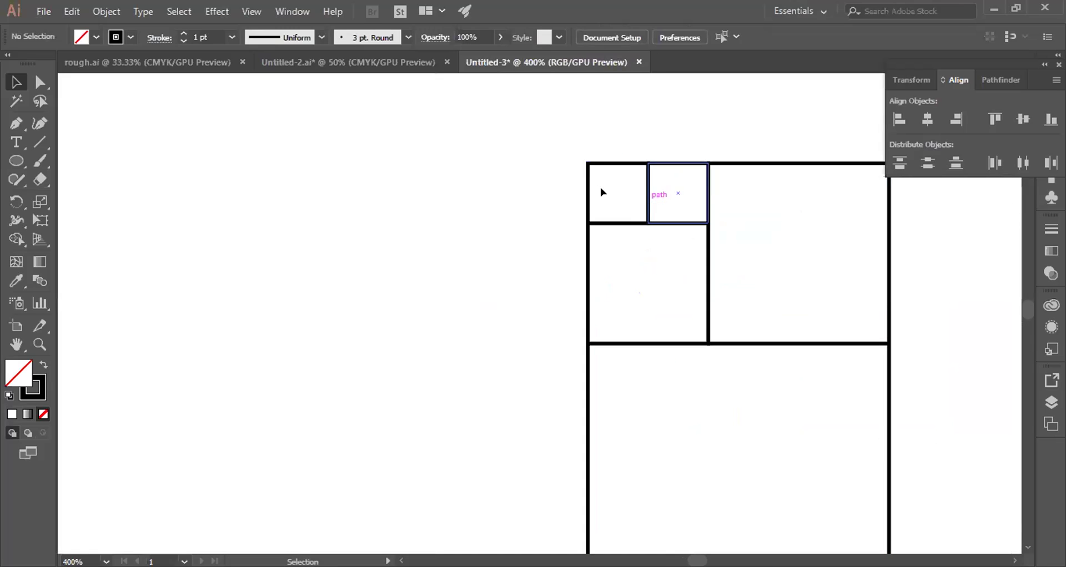
Step: Examine how the smallest and medium squares of the artboard's grid adjoin each other
{"action": "left_click", "coordinate": [614, 161]}
{"action": "left_click", "coordinate": [680, 167]}
{"action": "left_click", "coordinate": [591, 267]}
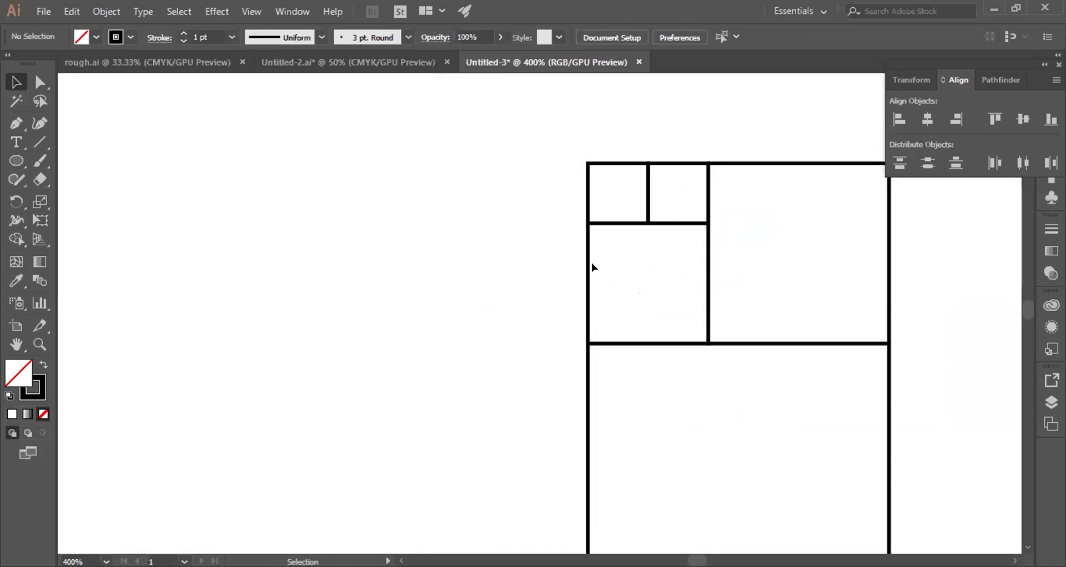
{"action": "left_click", "coordinate": [590, 262]}
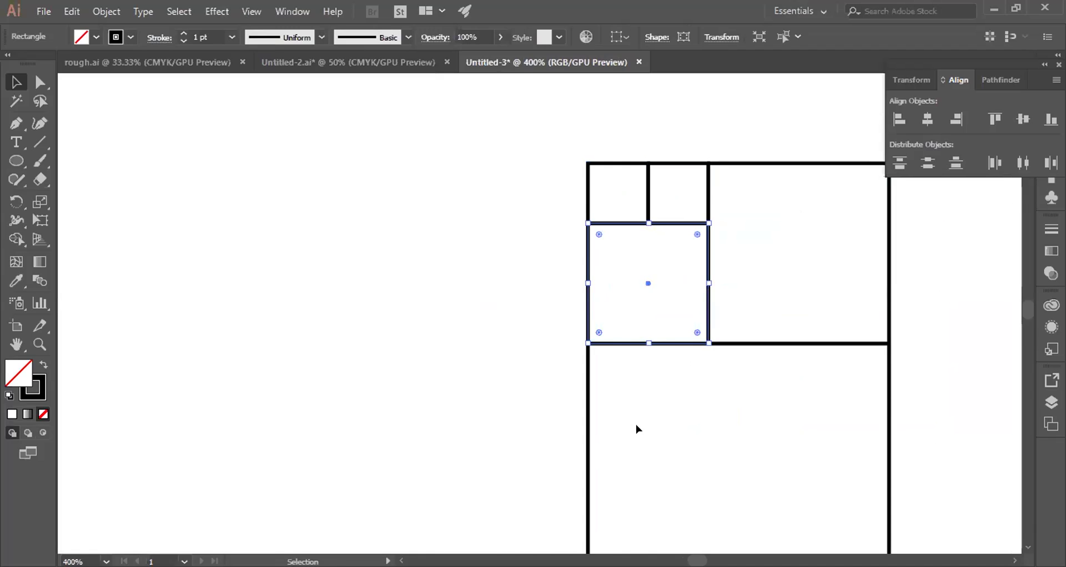
{"action": "scroll", "coordinate": [637, 429], "scroll_direction": "down", "scroll_amount": 2, "text": "alt"}
{"action": "left_click", "coordinate": [615, 429]}
{"action": "scroll", "coordinate": [626, 333], "scroll_direction": "down", "scroll_amount": 2}
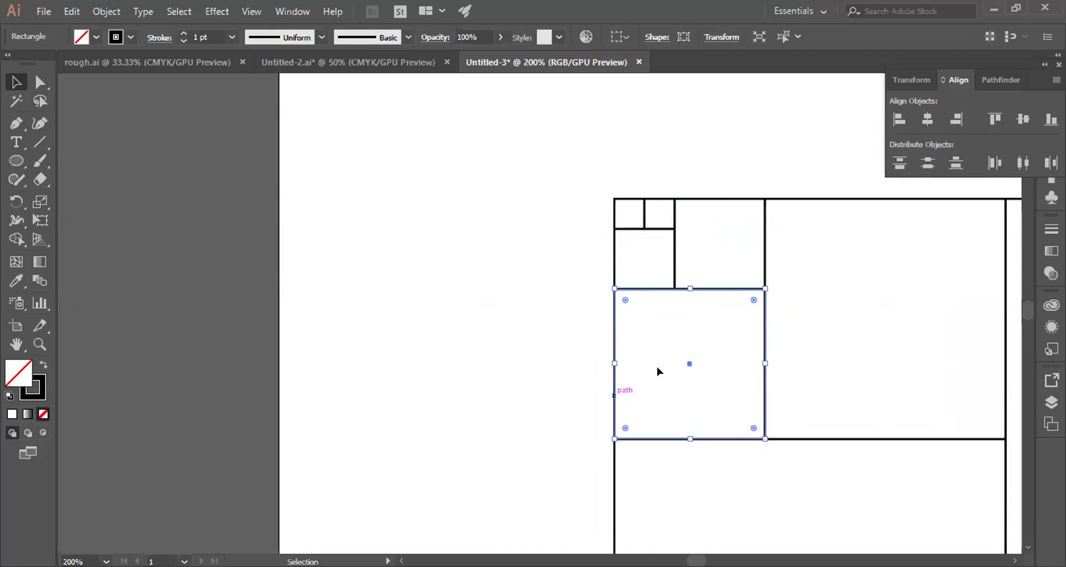
{"action": "scroll", "coordinate": [672, 366], "scroll_direction": "down", "scroll_amount": 1, "text": "alt"}
{"action": "left_click", "coordinate": [700, 291]}
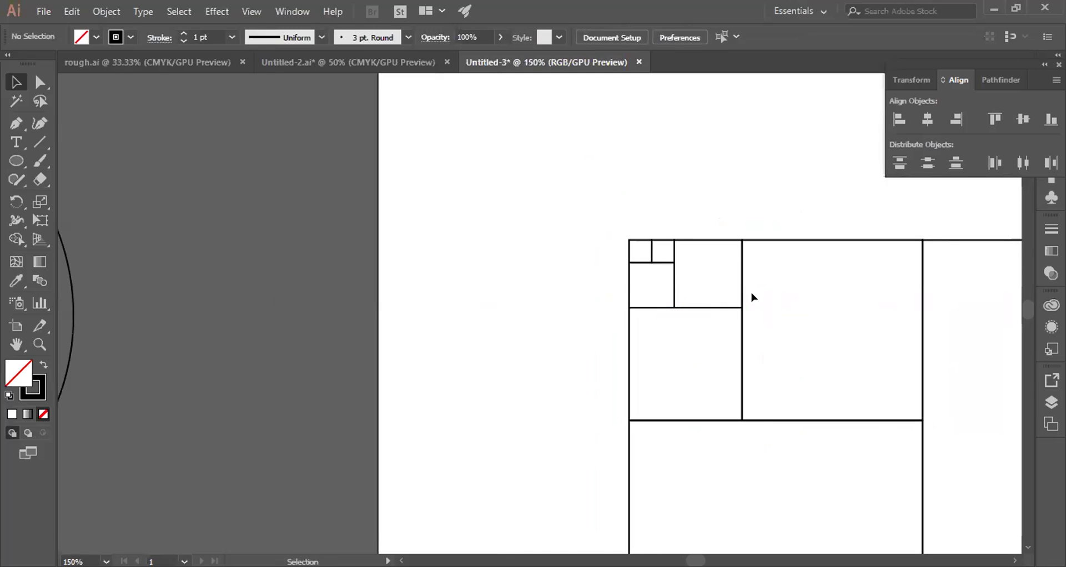
{"action": "scroll", "coordinate": [722, 344], "scroll_direction": "down", "scroll_amount": 2}
{"action": "scroll", "coordinate": [740, 388], "scroll_direction": "down", "scroll_amount": 2, "text": "alt"}
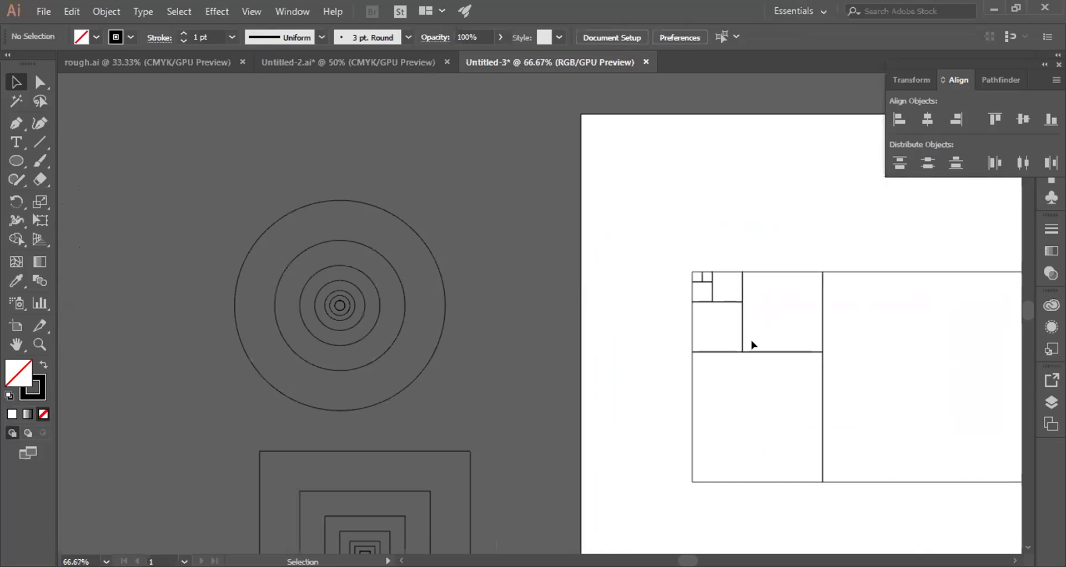
{"action": "scroll", "coordinate": [742, 346], "scroll_direction": "up", "scroll_amount": 1, "text": "alt"}
{"action": "scroll", "coordinate": [694, 278], "scroll_direction": "down", "scroll_amount": 1}
{"action": "scroll", "coordinate": [673, 224], "scroll_direction": "up", "scroll_amount": 3, "text": "alt"}
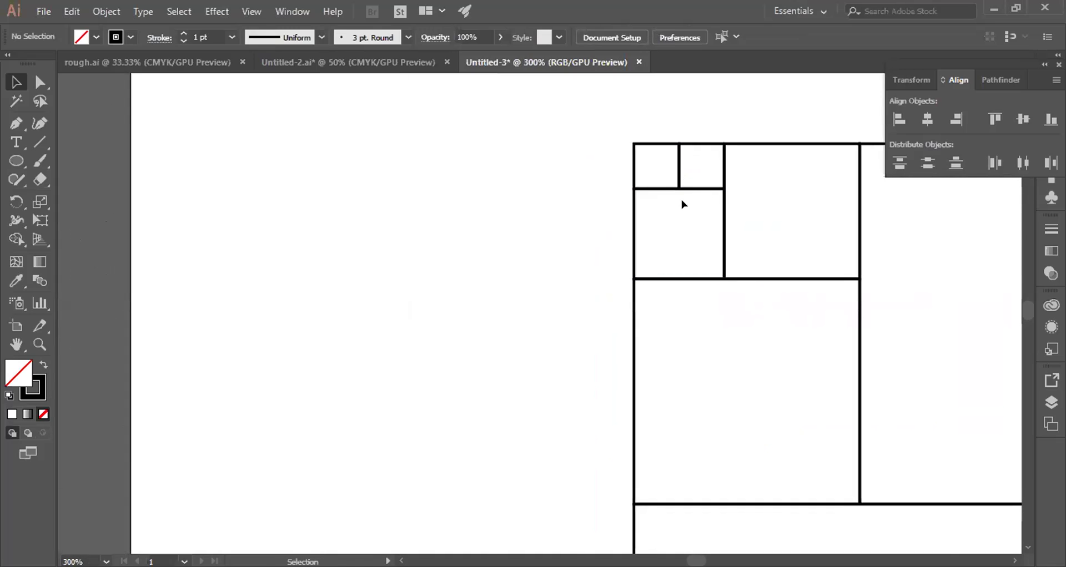
{"action": "scroll", "coordinate": [750, 352], "scroll_direction": "down", "scroll_amount": 2, "text": "alt"}
{"action": "left_click_drag", "start_coordinate": [777, 224], "coordinate": [874, 410]}
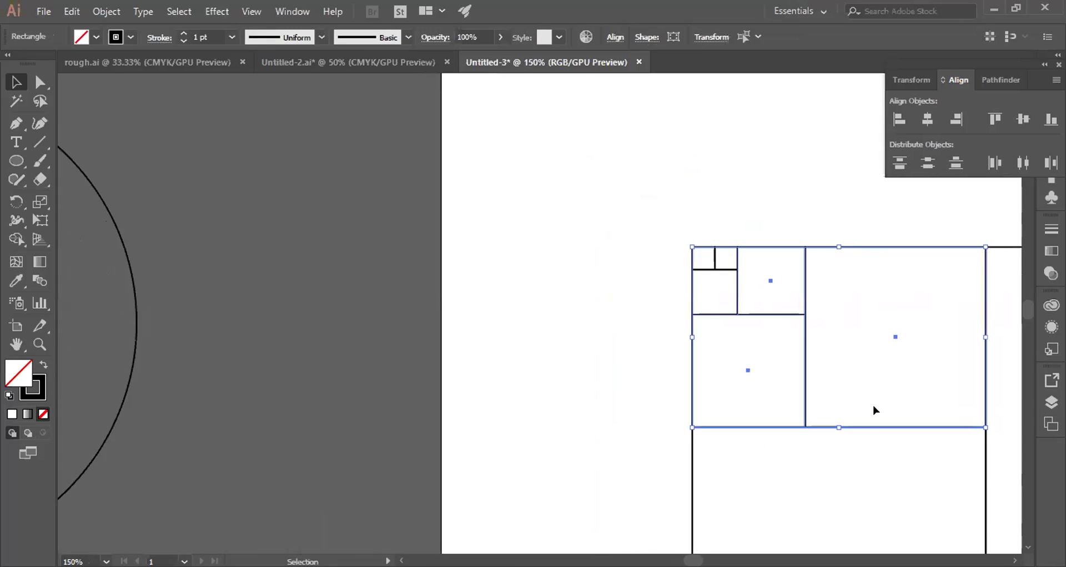
{"action": "left_click", "coordinate": [656, 384]}
{"action": "scroll", "coordinate": [742, 437], "scroll_direction": "down", "scroll_amount": 2, "text": "alt"}
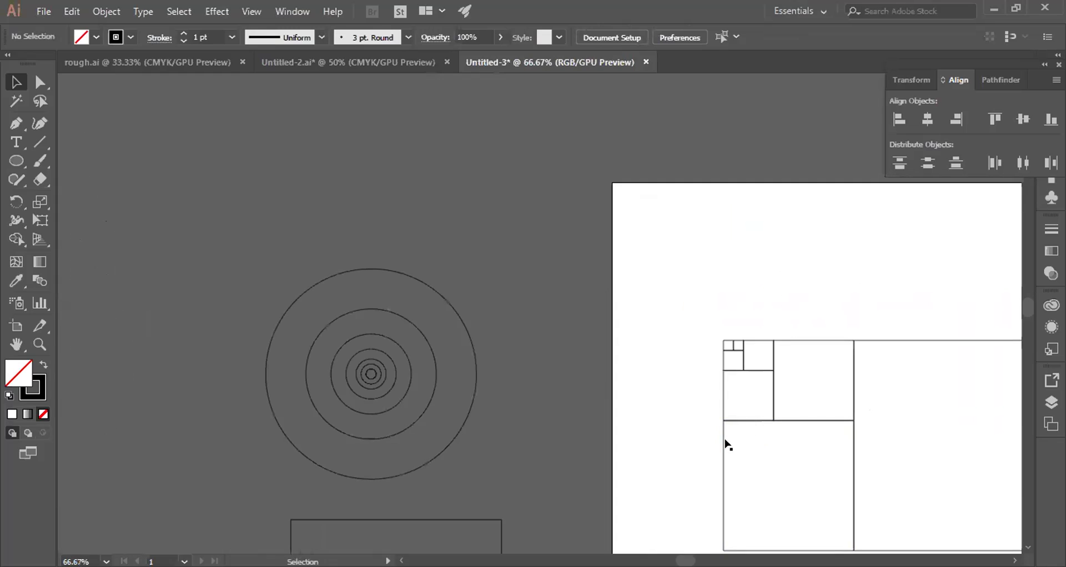
Step: Delete the larger squares of the artboard's grid, keeping only the two smallest squares and the next larger one beneath them
{"action": "left_click", "coordinate": [723, 437]}
{"action": "key", "text": "Delete"}
{"action": "left_click", "coordinate": [847, 415]}
{"action": "key", "text": "Delete"}
{"action": "left_click", "coordinate": [853, 411]}
{"action": "key", "text": "Delete"}
{"action": "left_click", "coordinate": [774, 407]}
{"action": "key", "text": "Delete"}
{"action": "left_click", "coordinate": [771, 368]}
{"action": "key", "text": "Delete"}
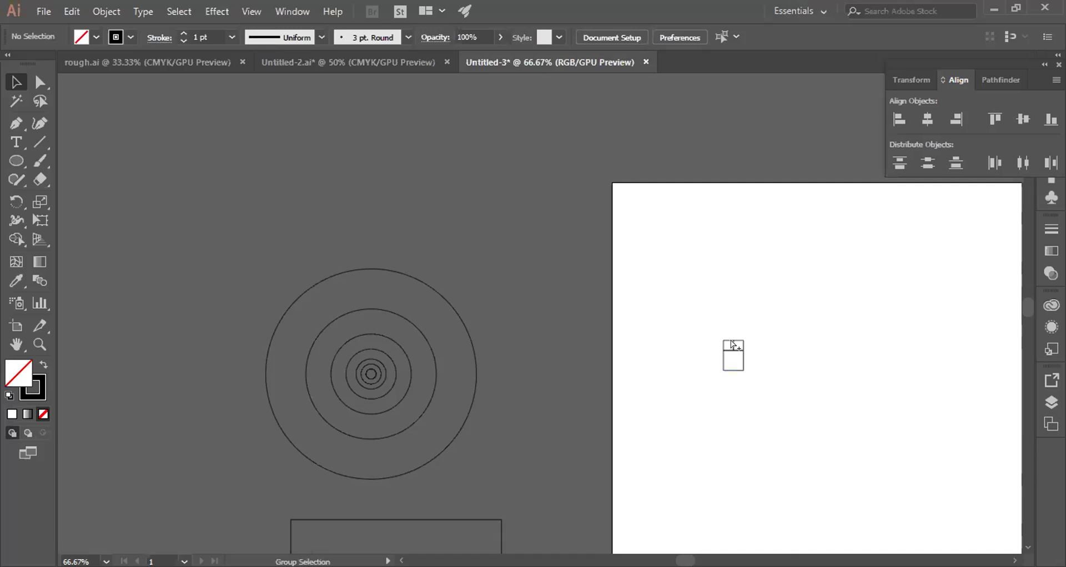
Step: Select the three remaining squares and merge them into one upright rectangle with the Shape Builder tool
{"action": "scroll", "coordinate": [735, 336], "scroll_direction": "up", "scroll_amount": 5, "text": "alt"}
{"action": "left_click", "coordinate": [662, 456]}
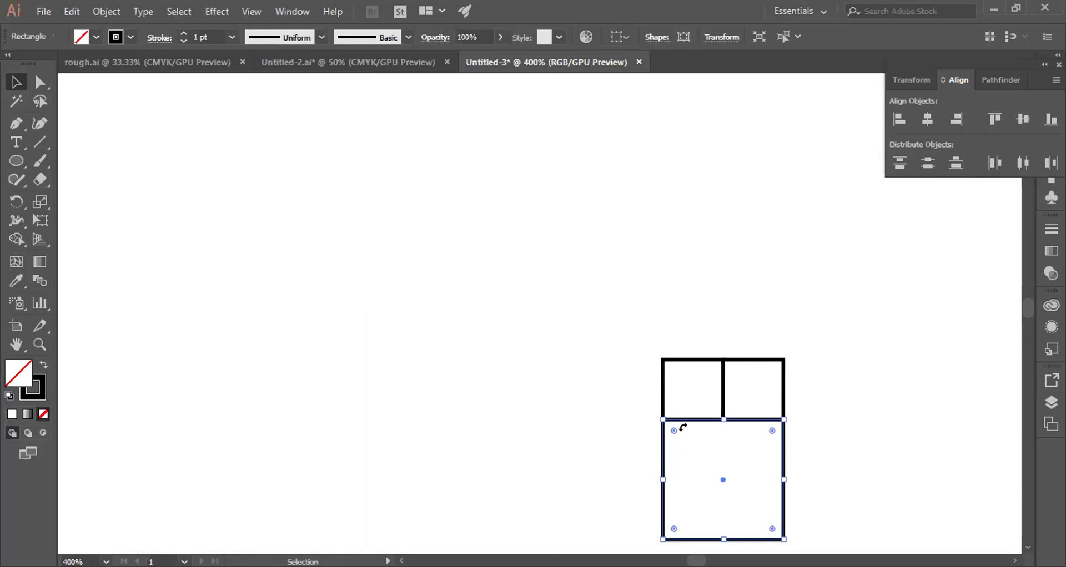
{"action": "scroll", "coordinate": [628, 395], "scroll_direction": "down", "scroll_amount": 1}
{"action": "left_click", "coordinate": [627, 378]}
{"action": "scroll", "coordinate": [627, 377], "scroll_direction": "down", "scroll_amount": 1}
{"action": "mouse_move", "coordinate": [638, 294]}
{"action": "left_mouse_down"}
{"action": "mouse_move", "coordinate": [756, 475]}
{"action": "mouse_move", "coordinate": [765, 407]}
{"action": "left_mouse_up"}
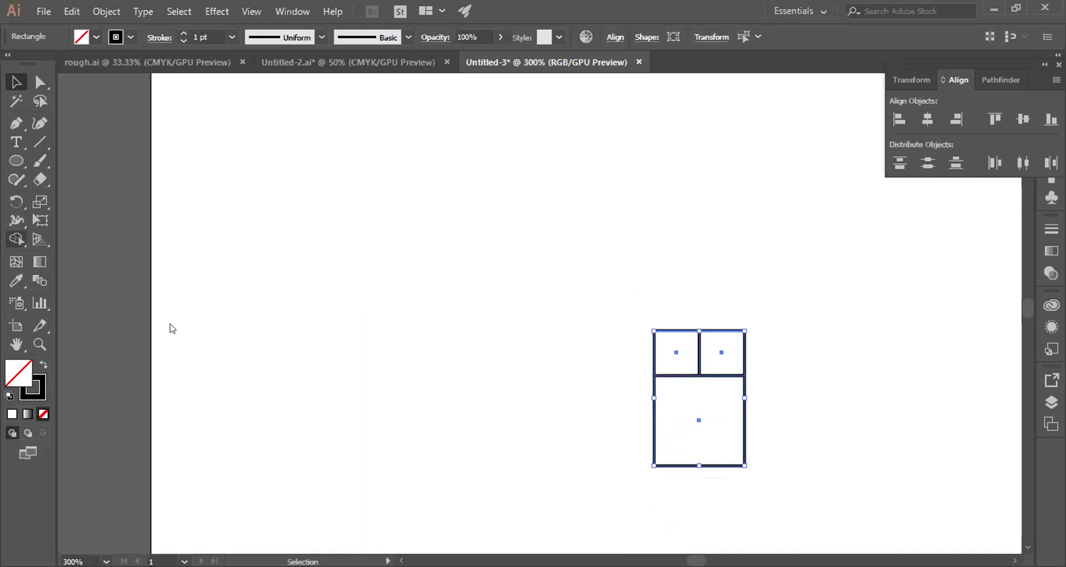
{"action": "key", "text": "shift+m"}
{"action": "mouse_move", "coordinate": [675, 362]}
{"action": "left_mouse_down"}
{"action": "mouse_move", "coordinate": [683, 385]}
{"action": "mouse_move", "coordinate": [712, 371]}
{"action": "mouse_move", "coordinate": [669, 389]}
{"action": "left_mouse_up"}
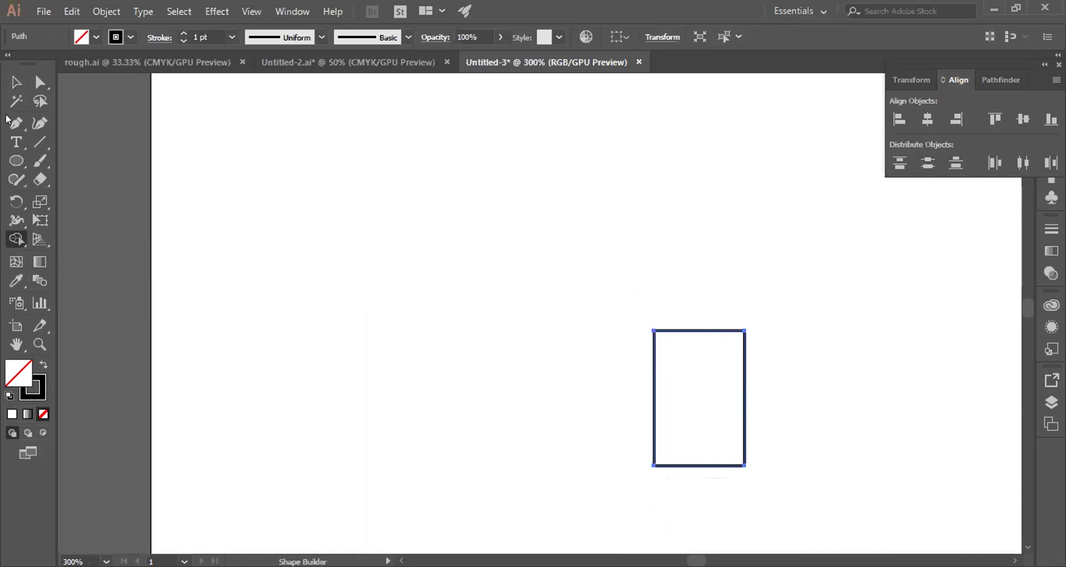
{"action": "left_click", "coordinate": [16, 83]}
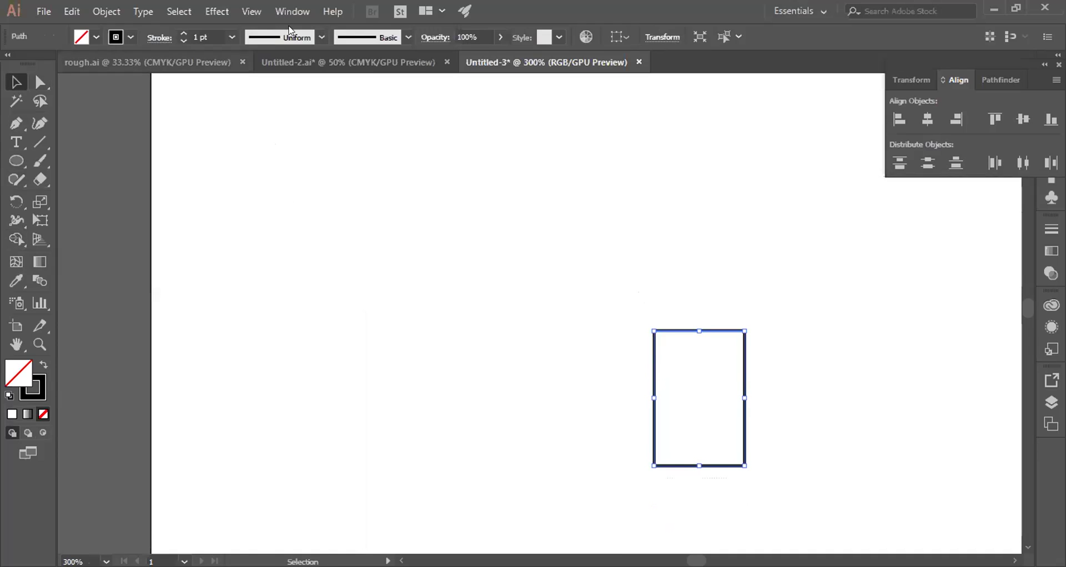
Step: Set the merged rectangle's stroke weight to 5 pt
{"action": "left_click", "coordinate": [232, 38]}
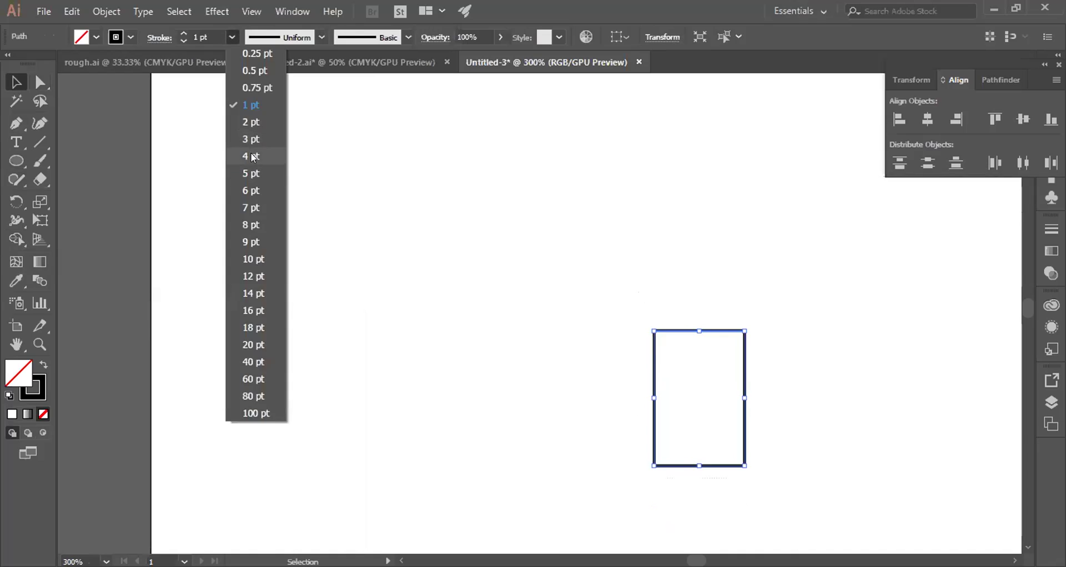
{"action": "left_click", "coordinate": [255, 148]}
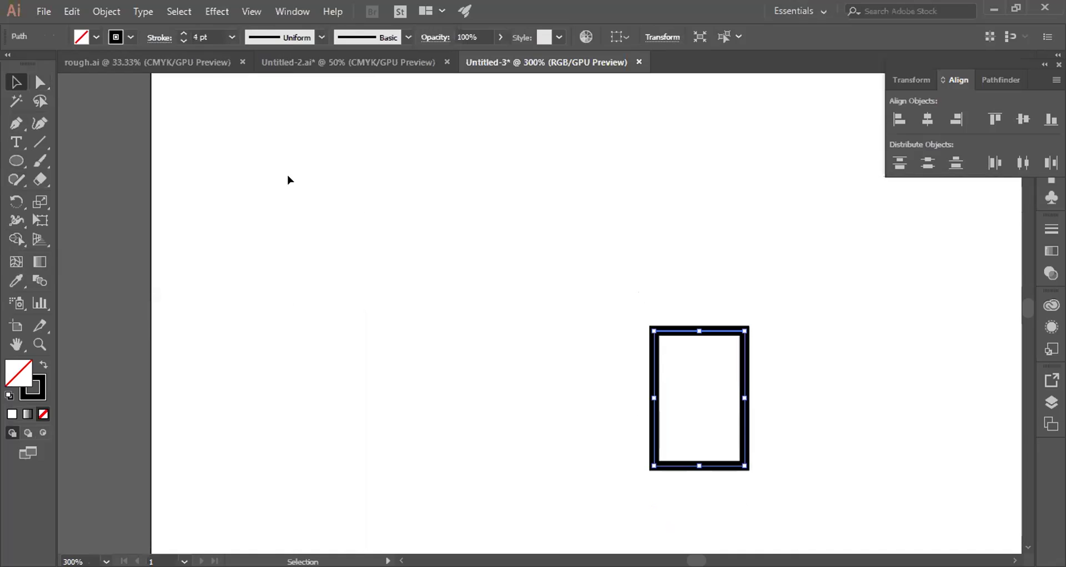
{"action": "left_click", "coordinate": [232, 37]}
{"action": "left_click", "coordinate": [245, 166]}
{"action": "left_click", "coordinate": [217, 103]}
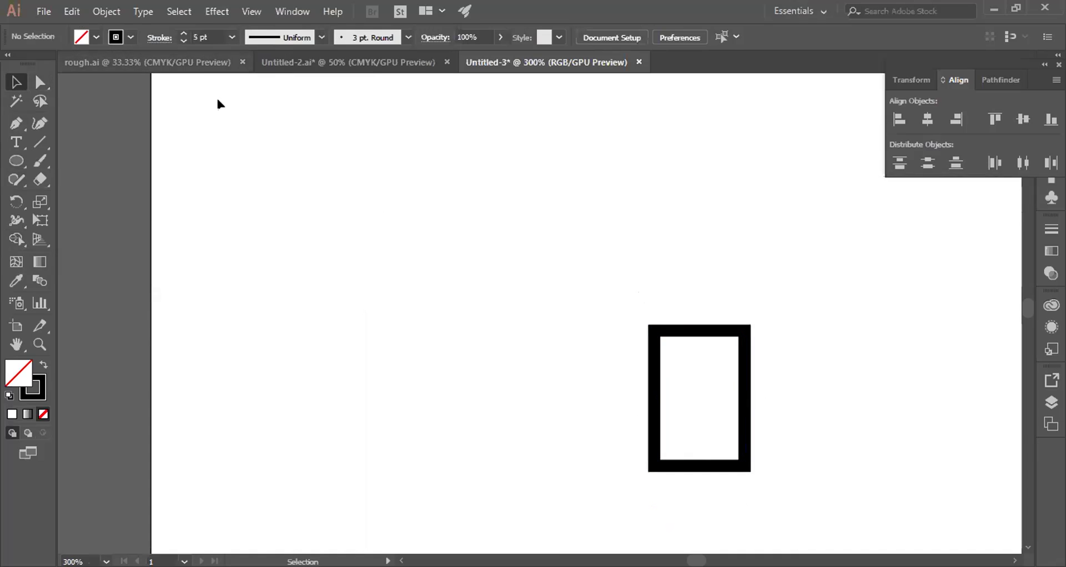
Step: Select the merged rectangle and expand its stroke into a filled shape
{"action": "left_click", "coordinate": [107, 11]}
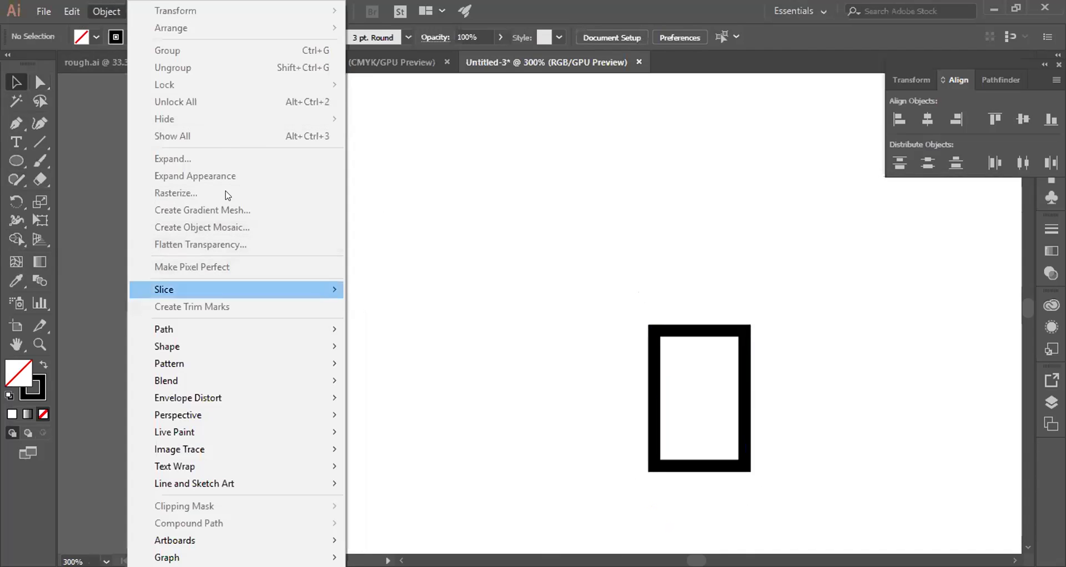
{"action": "left_click", "coordinate": [696, 348]}
{"action": "left_click", "coordinate": [697, 328]}
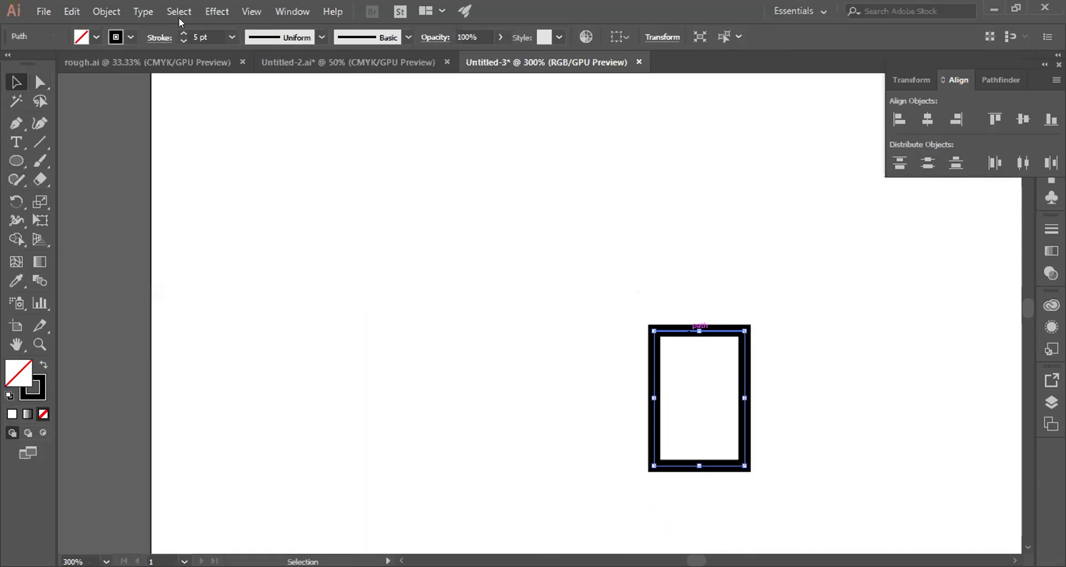
{"action": "left_click", "coordinate": [107, 11]}
{"action": "left_click", "coordinate": [170, 161]}
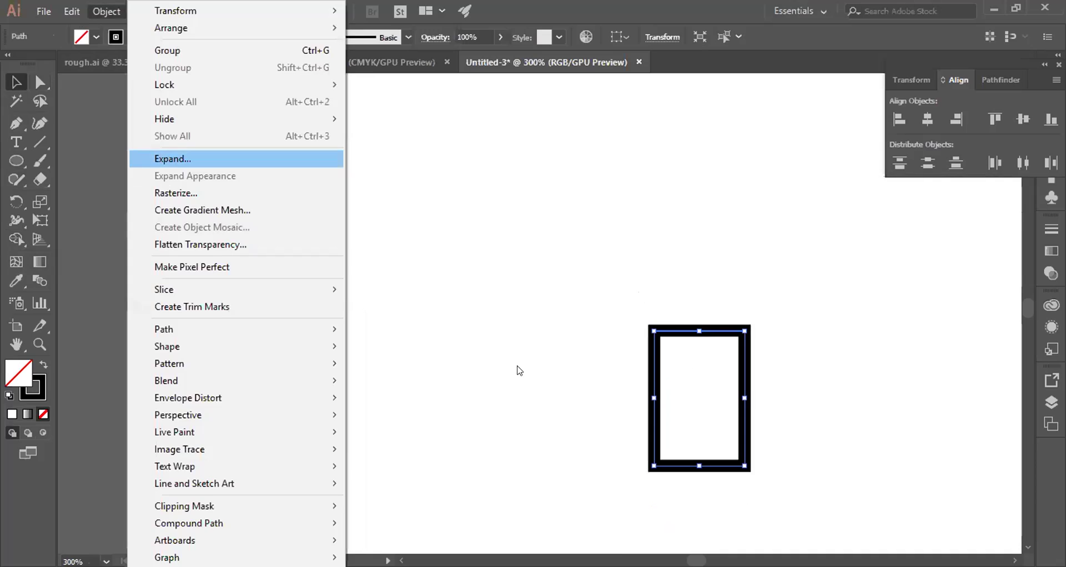
{"action": "left_click", "coordinate": [496, 371]}
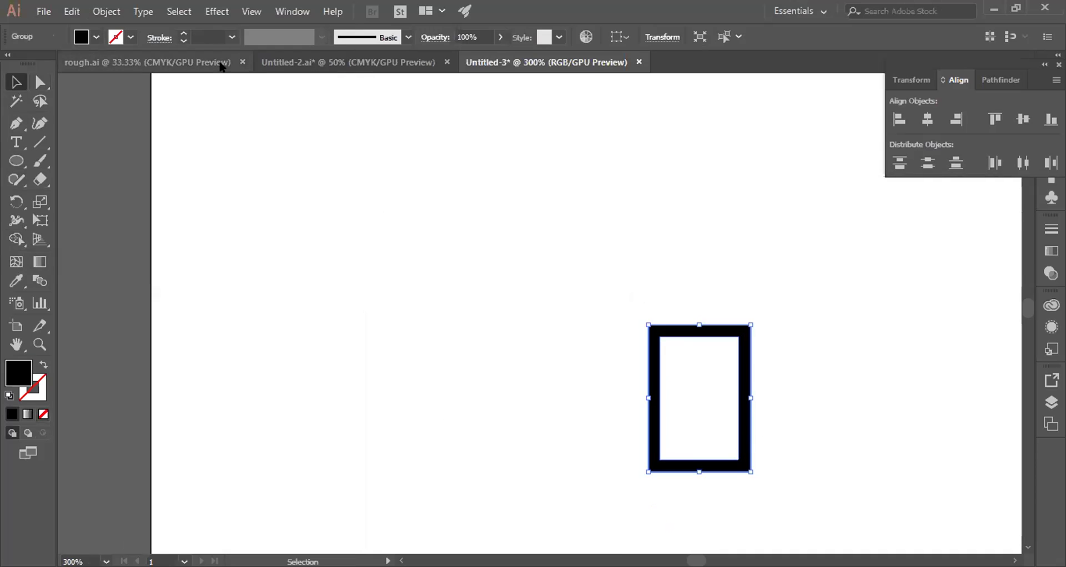
Step: Fill the expanded rectangular frame with yellow and deselect it
{"action": "left_click", "coordinate": [95, 38]}
{"action": "left_click", "coordinate": [65, 63]}
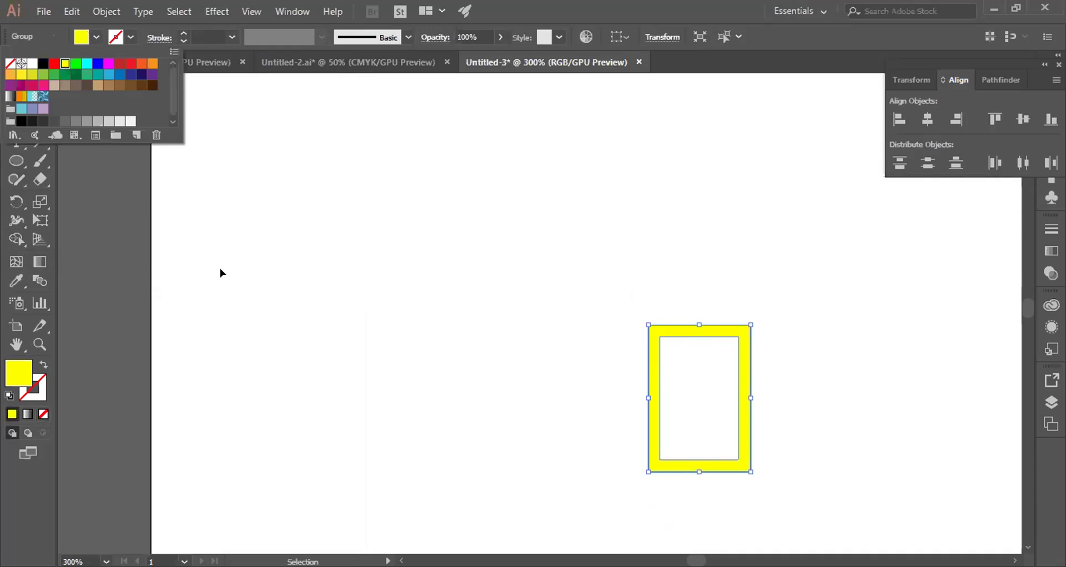
{"action": "key", "text": "Escape"}
{"action": "left_click", "coordinate": [506, 341]}
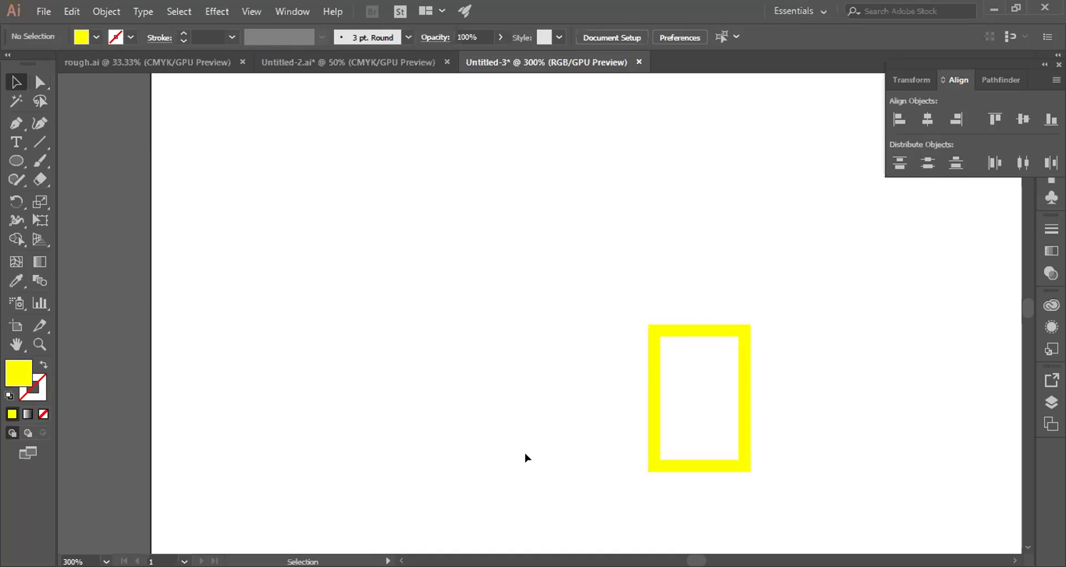
Step: Enlarge the yellow frame on the artboard and deselect it
{"action": "scroll", "coordinate": [585, 447], "scroll_direction": "down", "scroll_amount": 2}
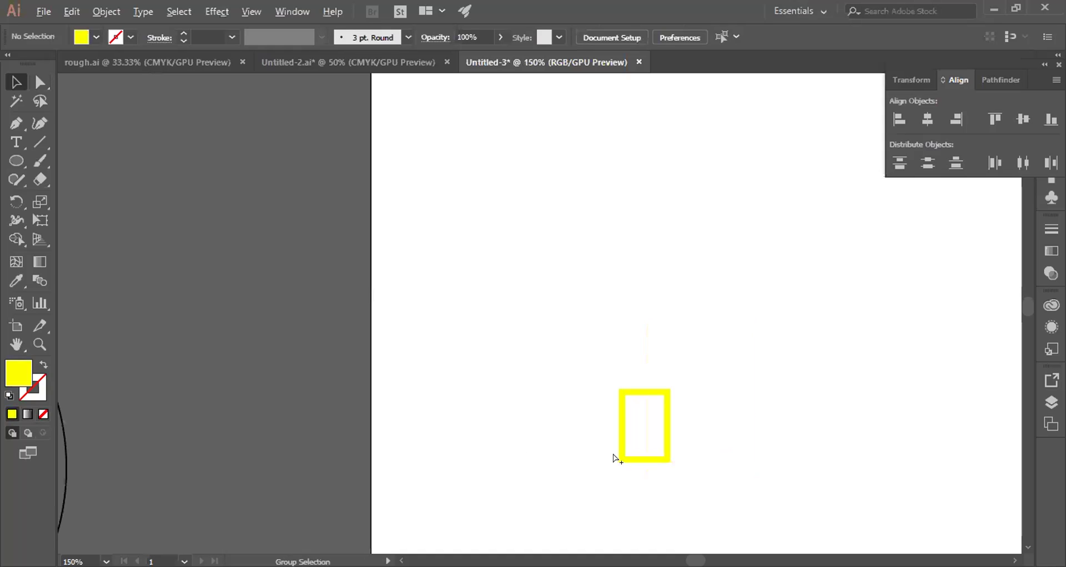
{"action": "left_click", "coordinate": [659, 457]}
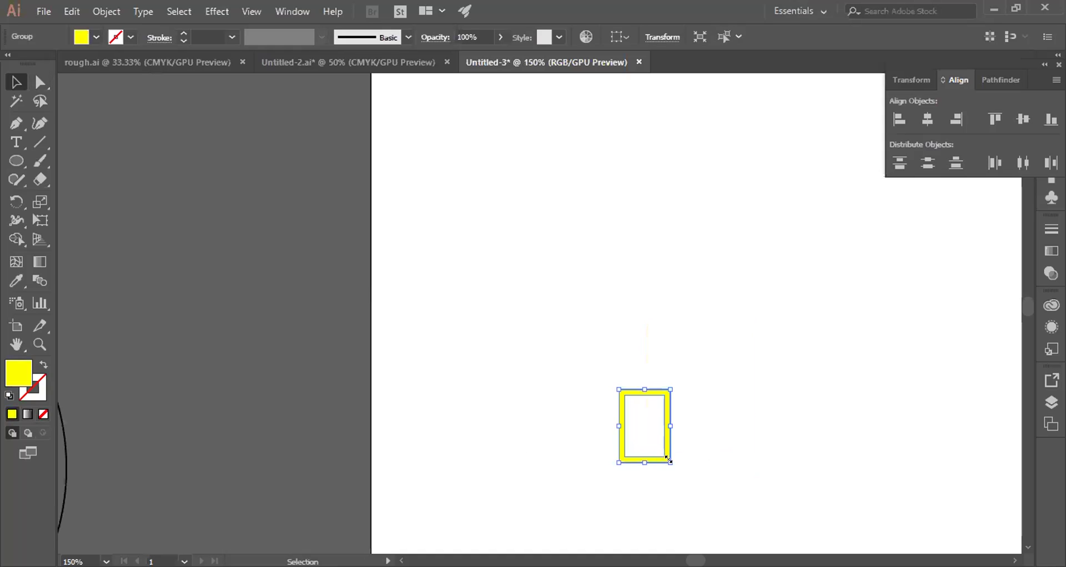
{"action": "scroll", "coordinate": [671, 461], "scroll_direction": "down", "scroll_amount": 4}
{"action": "left_click_drag", "start_coordinate": [670, 460], "coordinate": [724, 461]}
{"action": "left_click", "coordinate": [742, 414]}
{"action": "scroll", "coordinate": [740, 477], "scroll_direction": "down", "scroll_amount": 1}
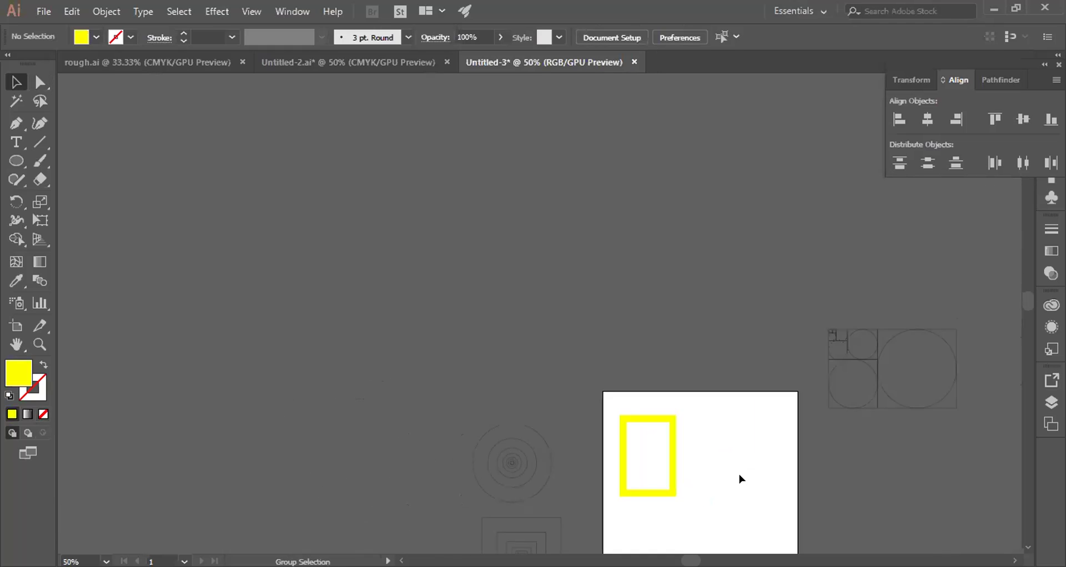
Step: Compare the yellow frame with the concentric circles and concentric squares beside the artboard
{"action": "scroll", "coordinate": [717, 471], "scroll_direction": "up", "scroll_amount": 1}
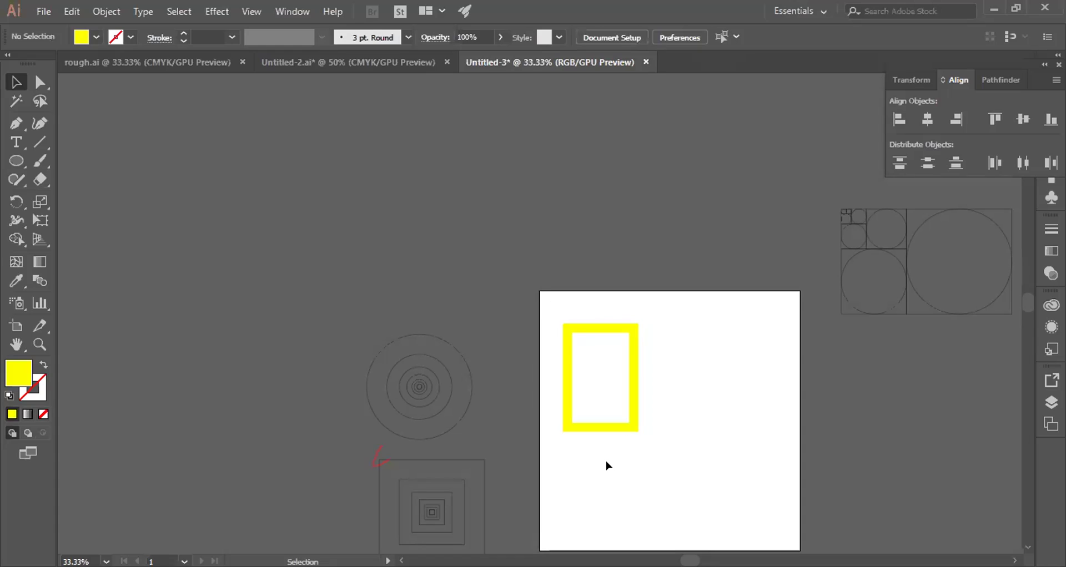
{"action": "scroll", "coordinate": [575, 456], "scroll_direction": "down", "scroll_amount": 3}
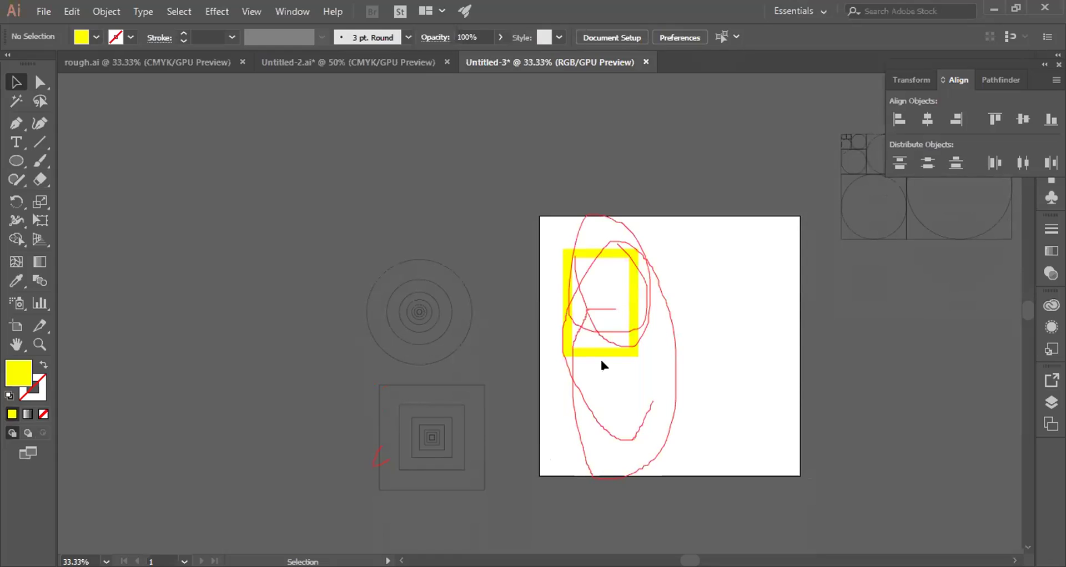
{"action": "scroll", "coordinate": [602, 364], "scroll_direction": "up", "scroll_amount": 1}
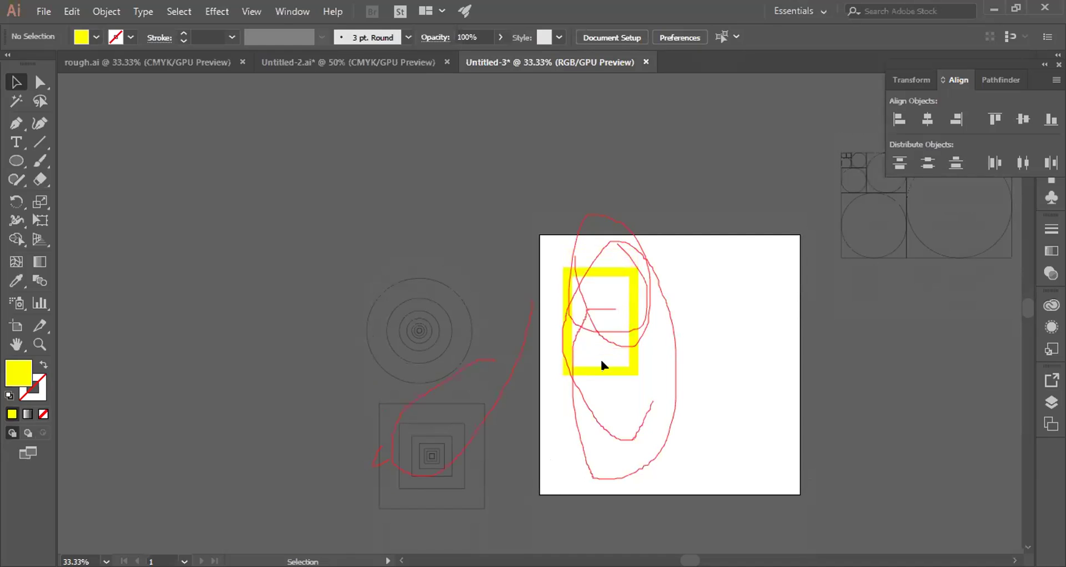
{"action": "key", "text": "ctrl+alt"}
{"action": "scroll", "coordinate": [601, 364], "scroll_direction": "up", "scroll_amount": 1}
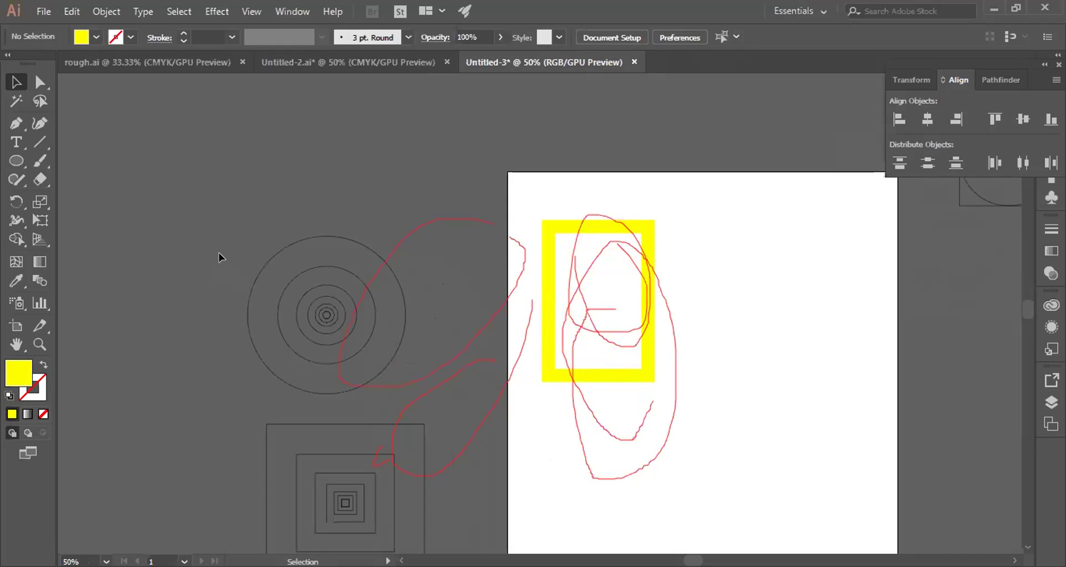
{"action": "left_click", "coordinate": [333, 328]}
{"action": "left_click", "coordinate": [458, 315]}
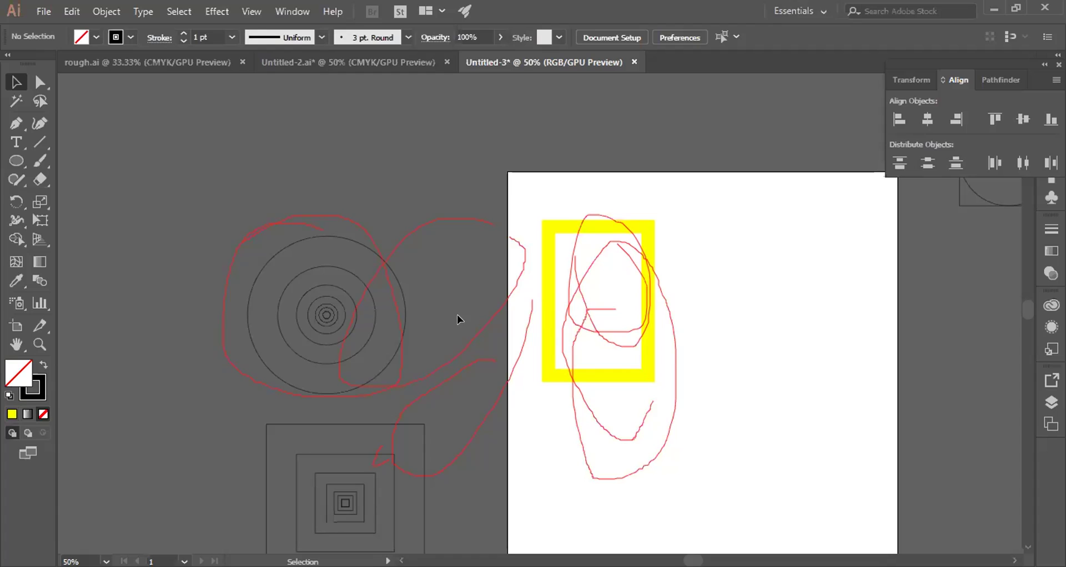
{"action": "left_click", "coordinate": [544, 323]}
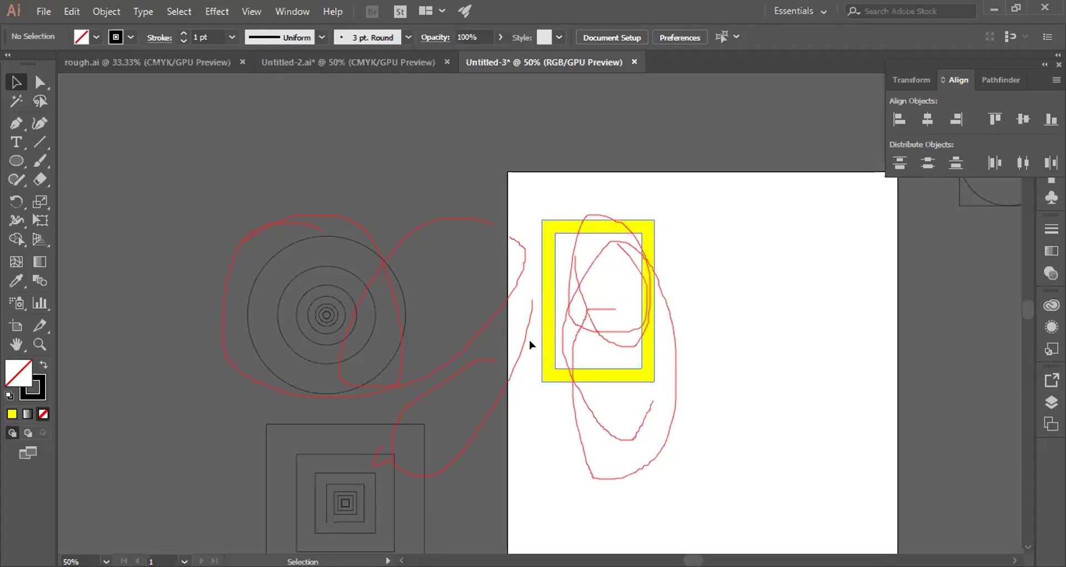
{"action": "left_click", "coordinate": [490, 338]}
{"action": "scroll", "coordinate": [491, 338], "scroll_direction": "down", "scroll_amount": 2}
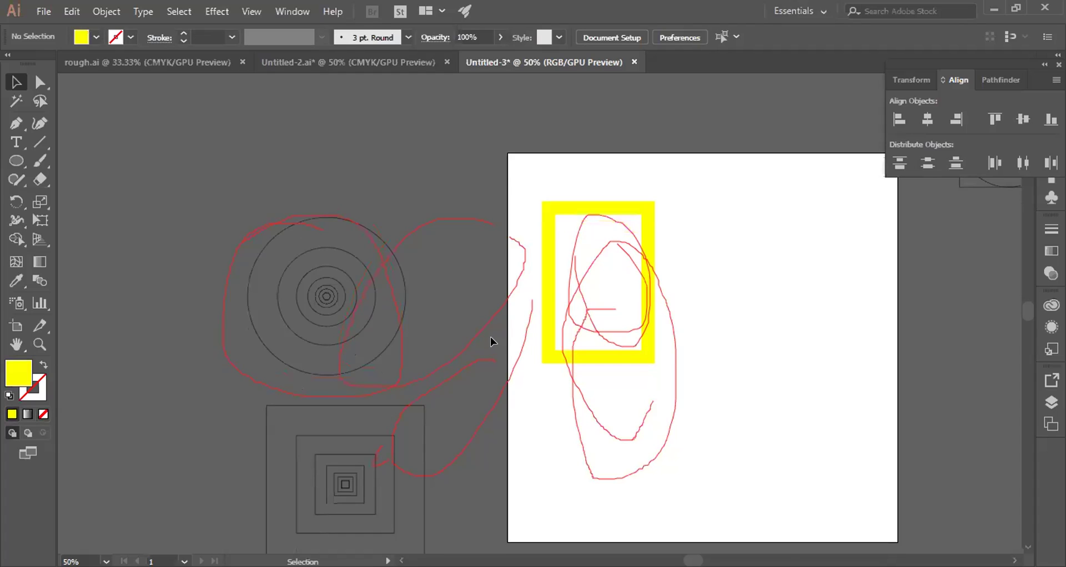
{"action": "scroll", "coordinate": [491, 338], "scroll_direction": "down", "scroll_amount": 1}
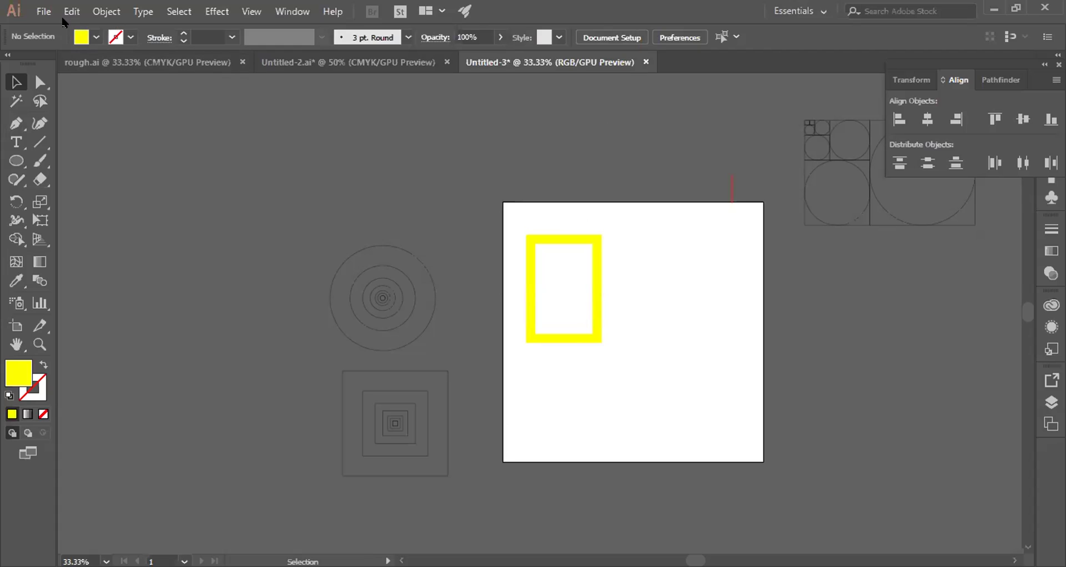
Step: Place the Apple logo construction image from the Desktop folder into the document as a linked file overlapping the artboard
{"action": "left_click", "coordinate": [43, 16]}
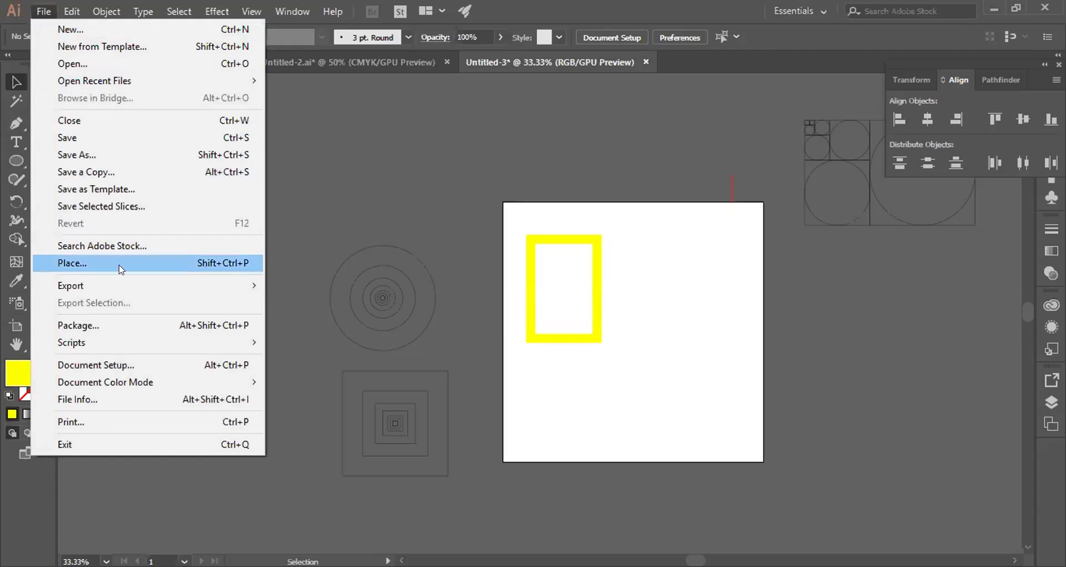
{"action": "left_click", "coordinate": [121, 268]}
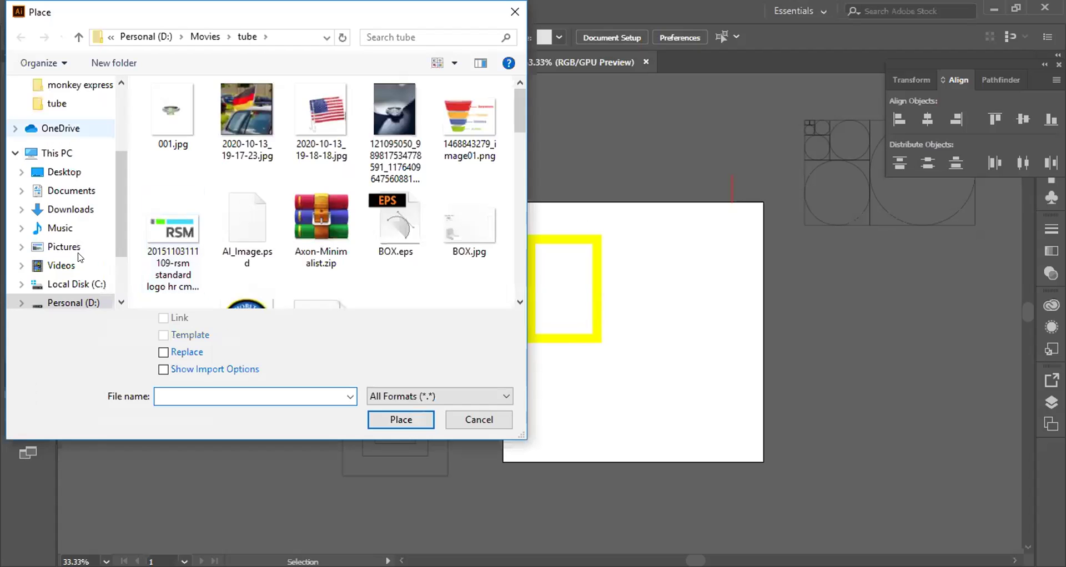
{"action": "scroll", "coordinate": [66, 267], "scroll_direction": "up", "scroll_amount": 2}
{"action": "left_click", "coordinate": [65, 266]}
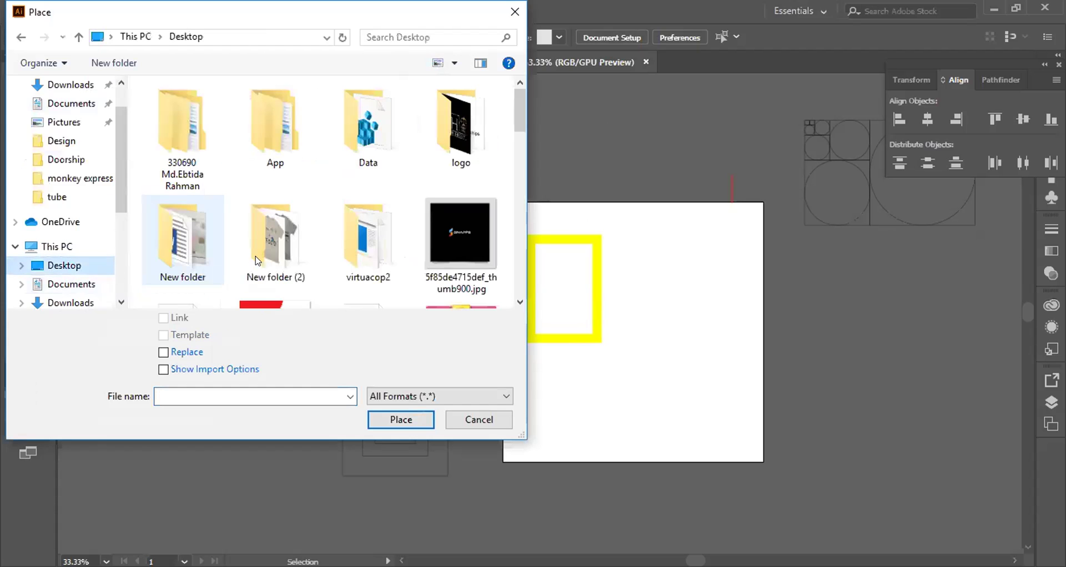
{"action": "scroll", "coordinate": [217, 205], "scroll_direction": "down", "scroll_amount": 2}
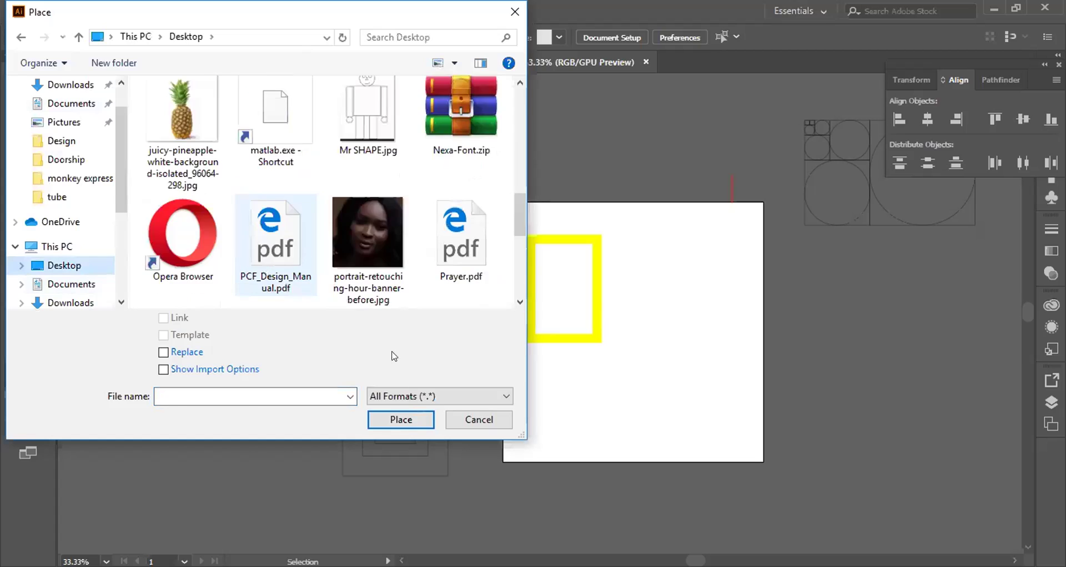
{"action": "scroll", "coordinate": [216, 183], "scroll_direction": "up", "scroll_amount": 1}
{"action": "left_click", "coordinate": [182, 128]}
{"action": "left_click", "coordinate": [401, 420]}
{"action": "left_click_drag", "start_coordinate": [623, 314], "coordinate": [883, 555]}
{"action": "scroll", "coordinate": [776, 400], "scroll_direction": "down", "scroll_amount": 4}
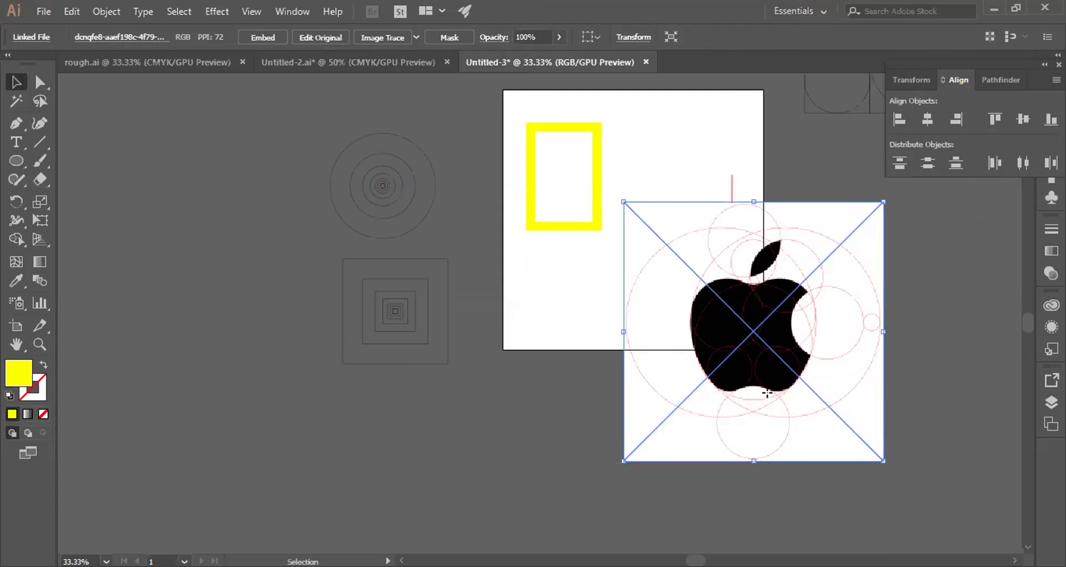
Step: Move the yellow frame off the artboard beside the concentric squares and position the Apple logo image over the artboard
{"action": "left_click_drag", "start_coordinate": [566, 223], "coordinate": [253, 365]}
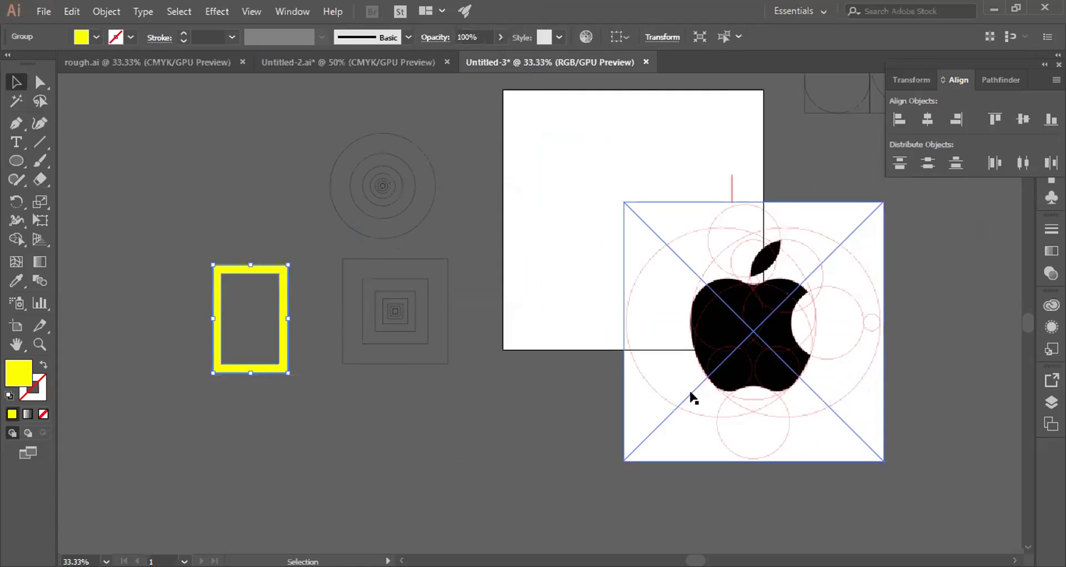
{"action": "left_click_drag", "start_coordinate": [688, 364], "coordinate": [568, 259]}
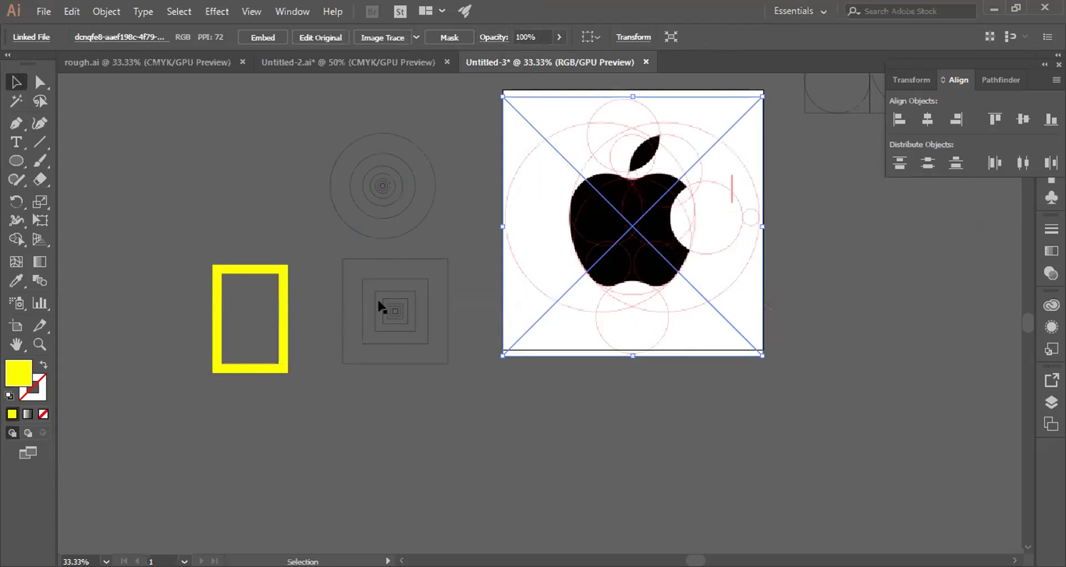
Step: Move the concentric squares to the far side of the yellow frame and lock the Apple logo image
{"action": "left_click", "coordinate": [428, 339]}
{"action": "left_click_drag", "start_coordinate": [395, 312], "coordinate": [97, 260]}
{"action": "left_click", "coordinate": [567, 315]}
{"action": "key", "text": "ctrl+2"}
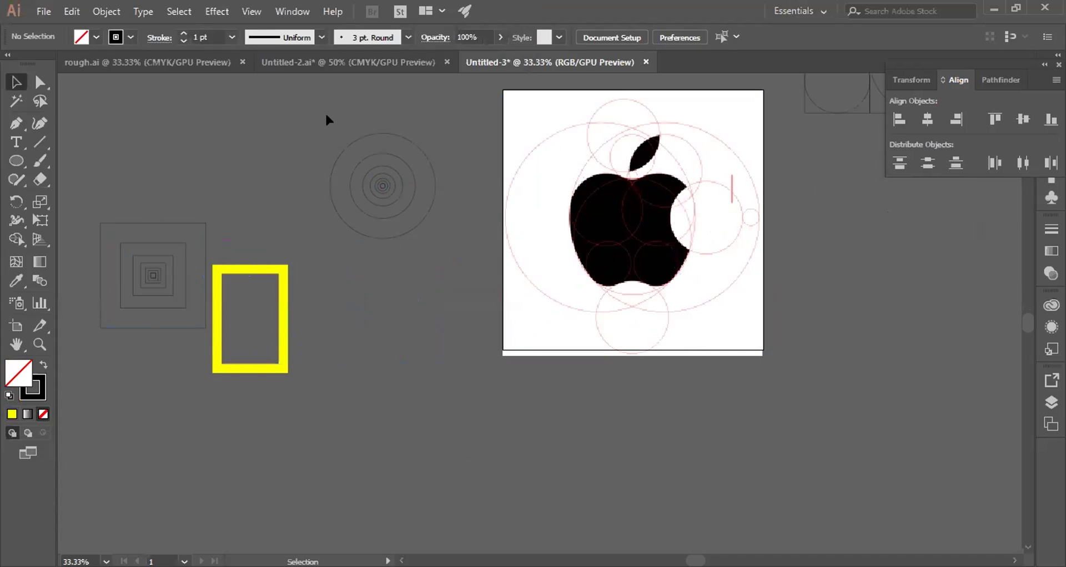
Step: Copy the concentric circles onto the Apple logo and enlarge the copy until its outer circle is about 729 px across
{"action": "left_click_drag", "start_coordinate": [421, 229], "coordinate": [494, 425]}
{"action": "left_click_drag", "start_coordinate": [505, 434], "coordinate": [680, 228]}
{"action": "left_click_drag", "start_coordinate": [742, 293], "coordinate": [761, 313]}
{"action": "scroll", "coordinate": [691, 265], "scroll_direction": "up", "scroll_amount": 1}
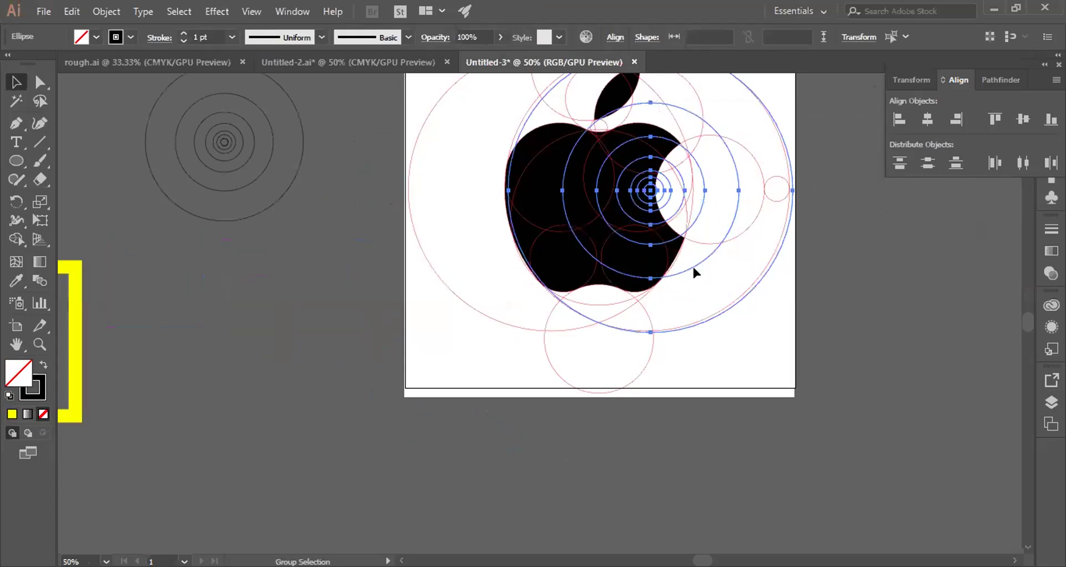
Step: Fine-position the enlarged circles so the outermost one matches the logo's large red construction circle around the bite side
{"action": "scroll", "coordinate": [734, 275], "scroll_direction": "up", "scroll_amount": 1}
{"action": "key", "text": "a"}
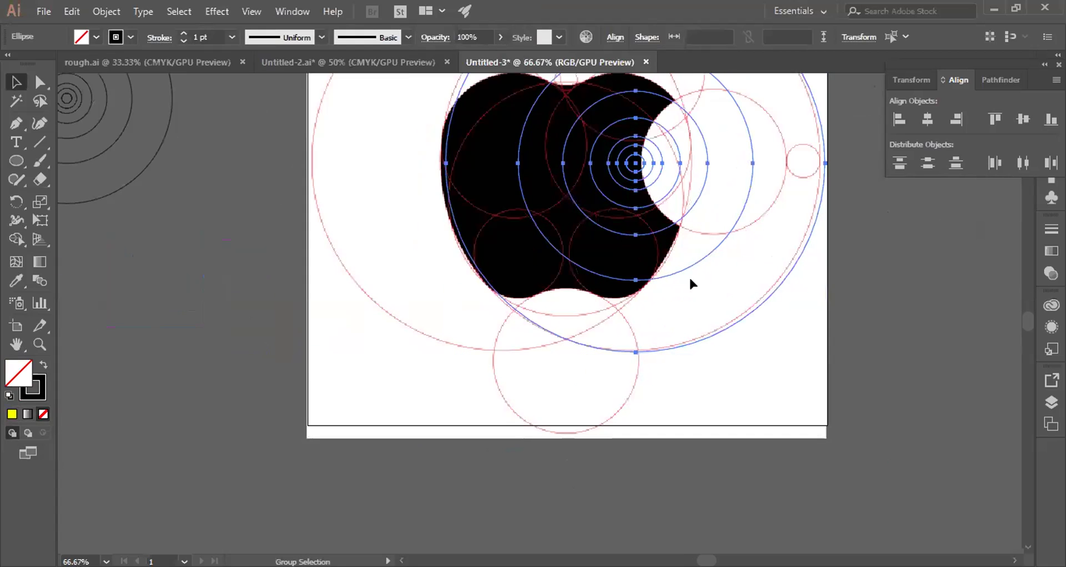
{"action": "scroll", "coordinate": [756, 263], "scroll_direction": "up", "scroll_amount": 1}
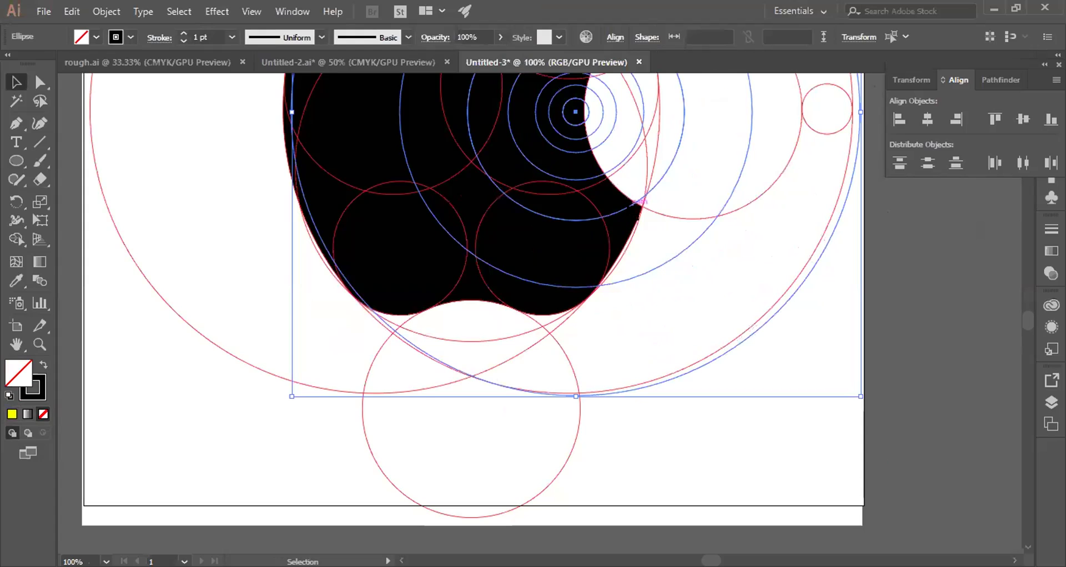
{"action": "scroll", "coordinate": [621, 233], "scroll_direction": "up", "scroll_amount": 3}
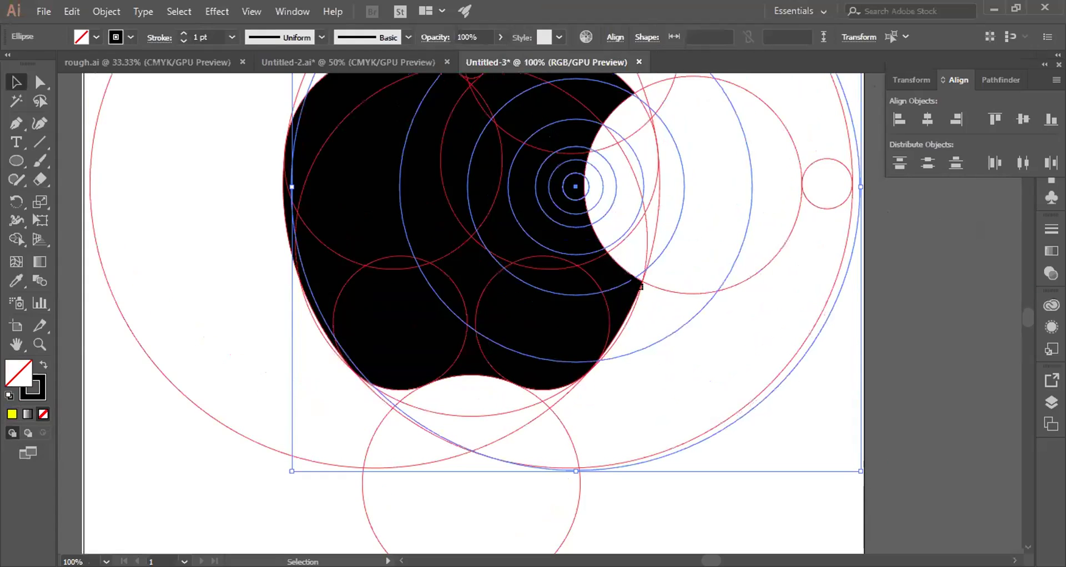
{"action": "scroll", "coordinate": [643, 273], "scroll_direction": "up", "scroll_amount": 1}
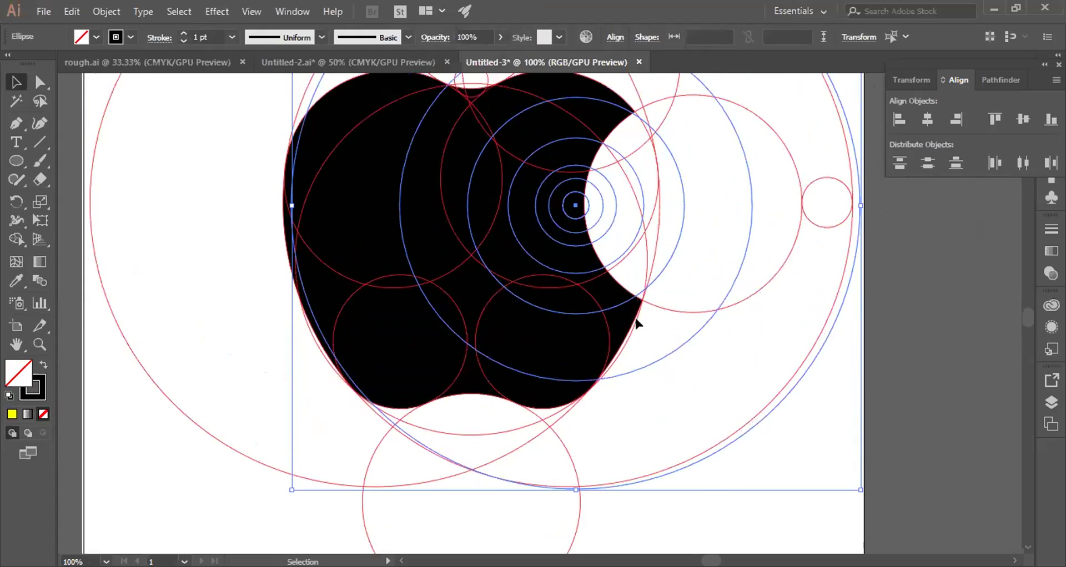
{"action": "scroll", "coordinate": [636, 323], "scroll_direction": "up", "scroll_amount": 2}
{"action": "left_click_drag", "start_coordinate": [636, 325], "coordinate": [629, 327]}
{"action": "scroll", "coordinate": [627, 327], "scroll_direction": "up", "scroll_amount": 7}
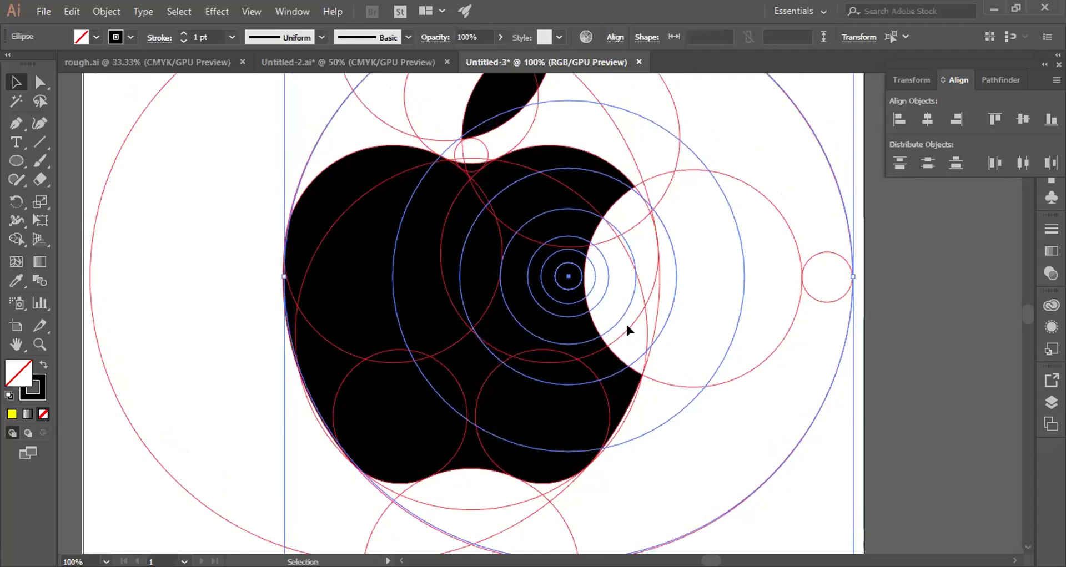
Step: Move the enlarged concentric circles off the logo into the empty area beside the artboard and deselect them
{"action": "scroll", "coordinate": [627, 330], "scroll_direction": "down", "scroll_amount": 5}
{"action": "scroll", "coordinate": [626, 328], "scroll_direction": "down", "scroll_amount": 2}
{"action": "key", "text": "ctrl+alt"}
{"action": "scroll", "coordinate": [629, 329], "scroll_direction": "down", "scroll_amount": 1}
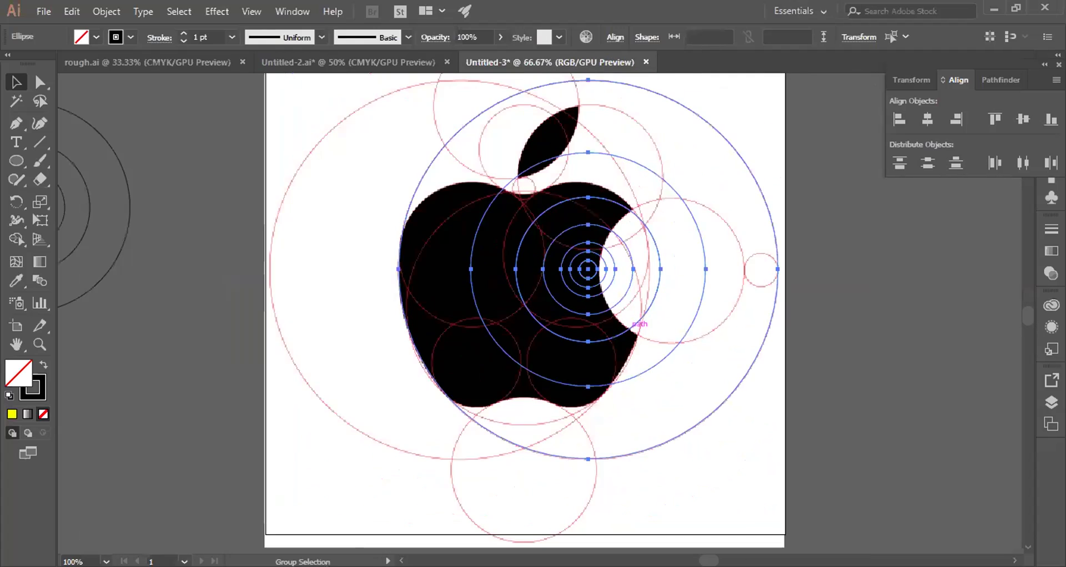
{"action": "scroll", "coordinate": [629, 328], "scroll_direction": "down", "scroll_amount": 1}
{"action": "left_click_drag", "start_coordinate": [623, 288], "coordinate": [920, 352]}
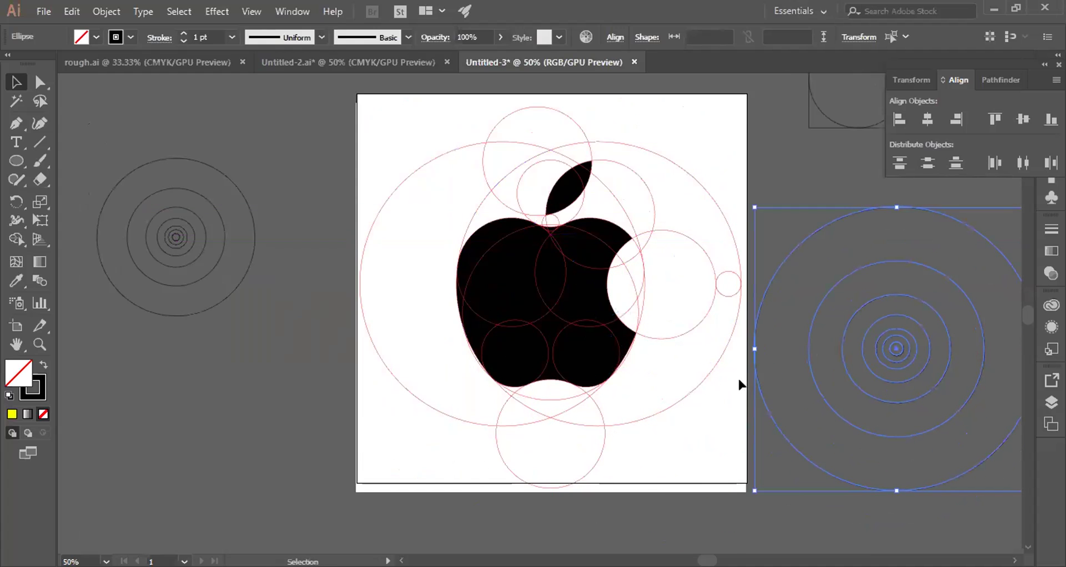
{"action": "left_click", "coordinate": [648, 423]}
{"action": "scroll", "coordinate": [731, 442], "scroll_direction": "down", "scroll_amount": 1}
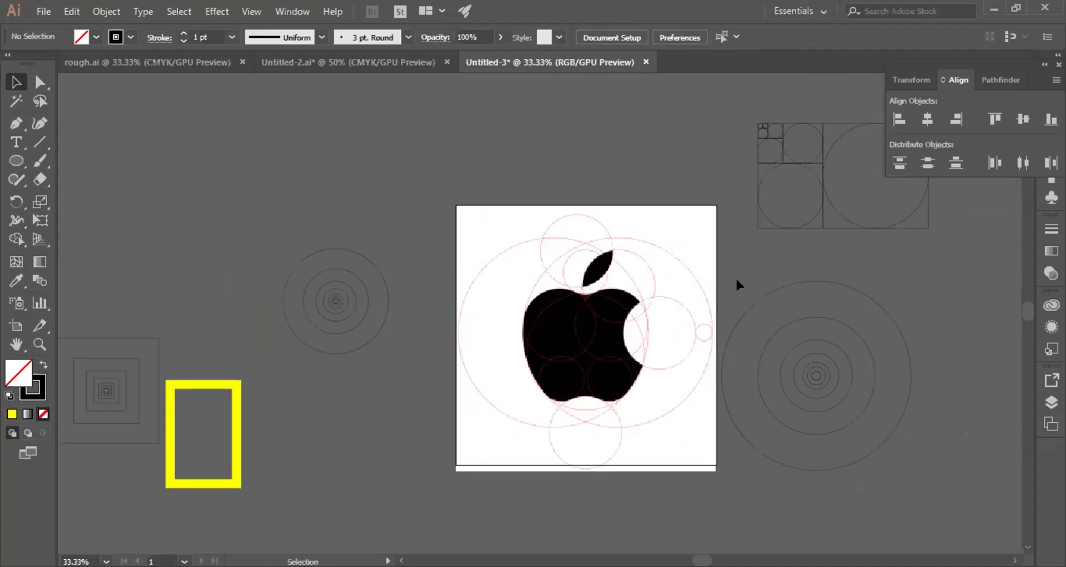
{"action": "left_click", "coordinate": [815, 377]}
{"action": "left_click_drag", "start_coordinate": [815, 376], "coordinate": [876, 370]}
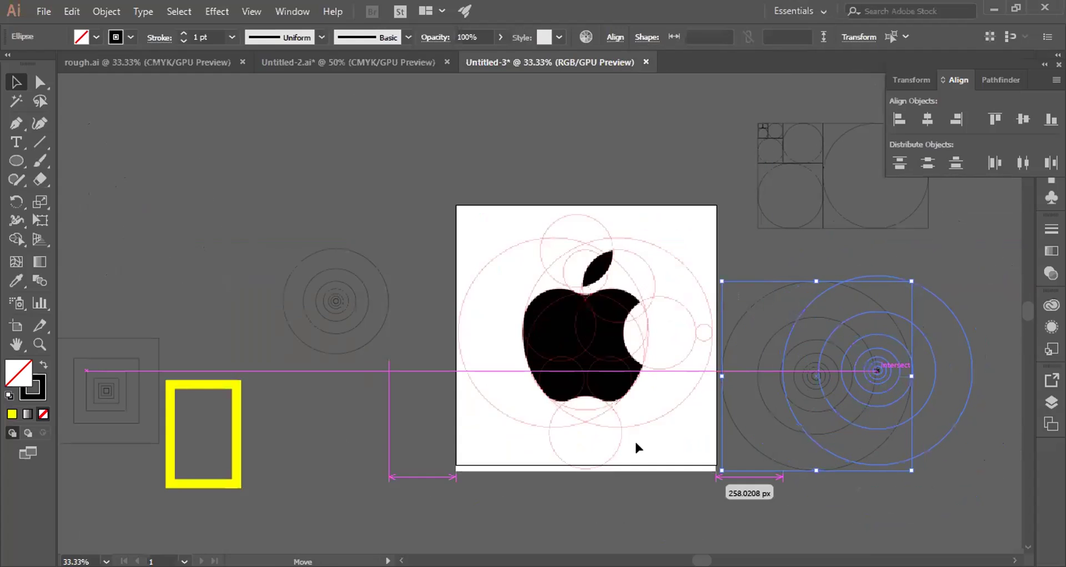
{"action": "left_click", "coordinate": [713, 442]}
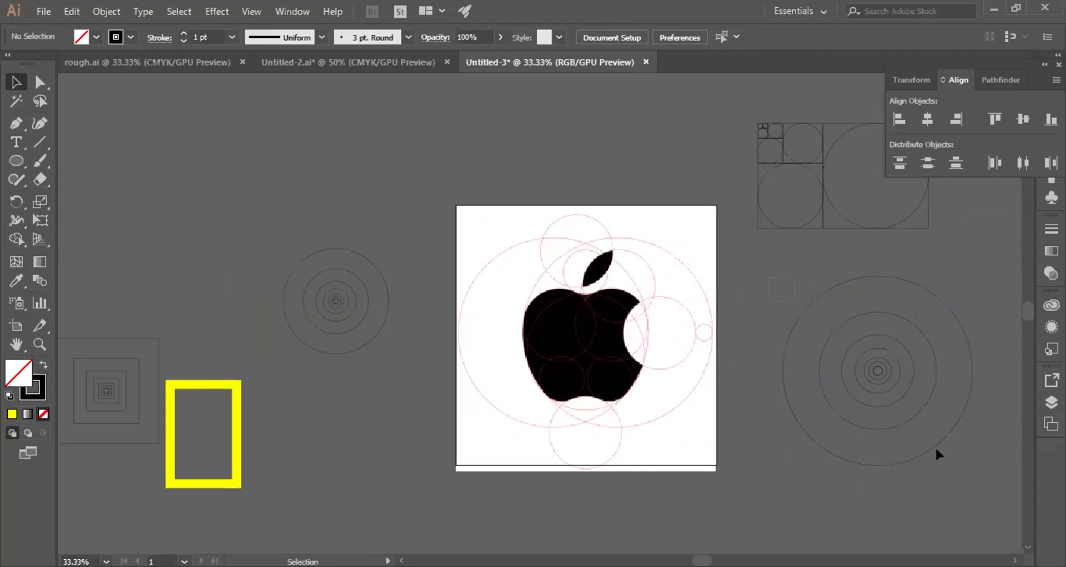
Step: Bring the enlarged concentric circles to the front of the stacking order and deselect them
{"action": "right_click", "coordinate": [836, 381]}
{"action": "mouse_move", "coordinate": [866, 297]}
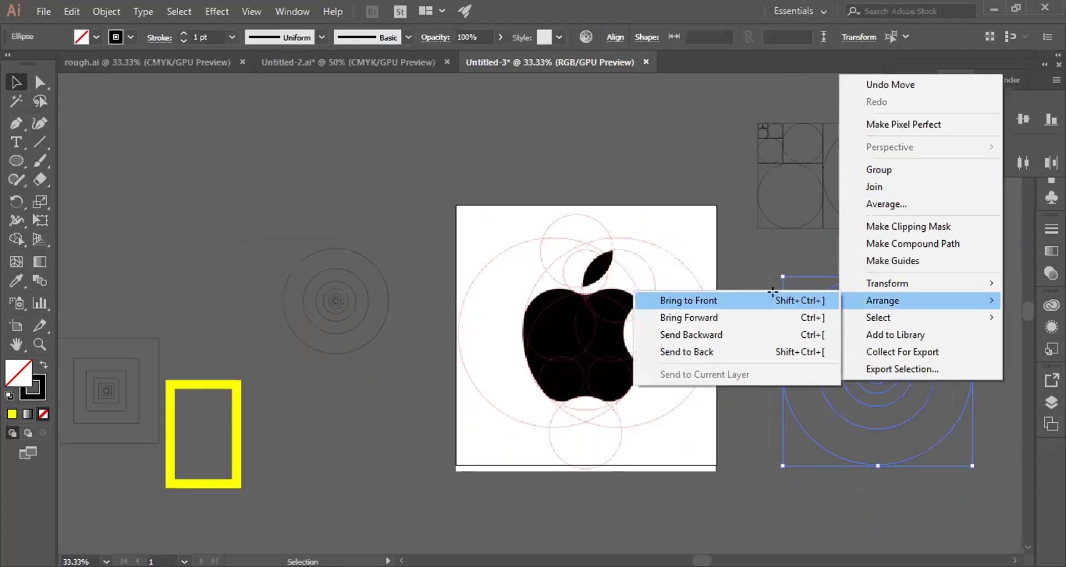
{"action": "left_click", "coordinate": [736, 299]}
{"action": "left_click", "coordinate": [736, 288]}
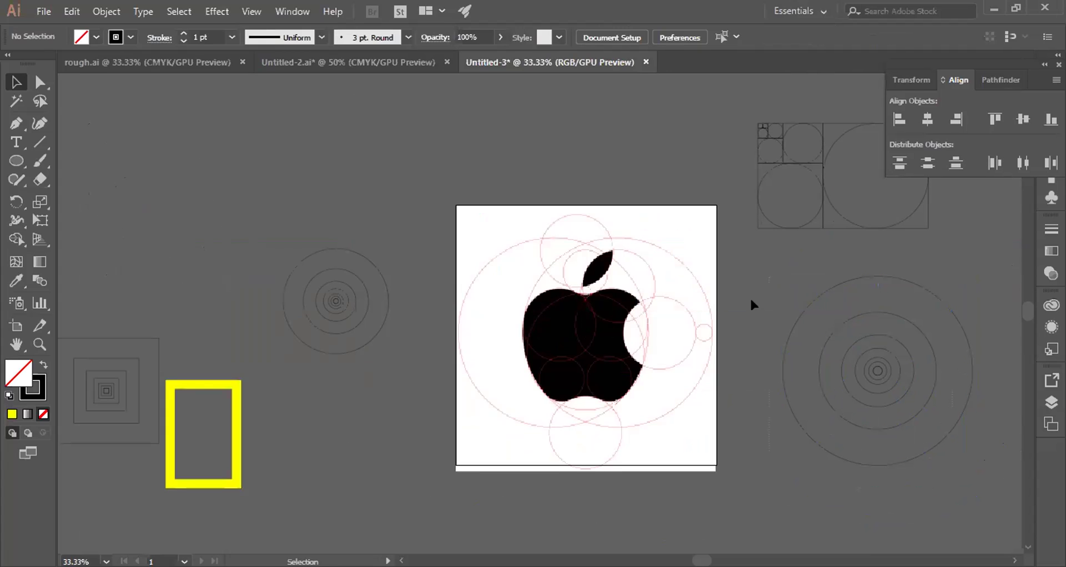
Step: Try to copy the outermost enlarged circle over the Apple logo
{"action": "key", "text": "ctrl+alt"}
{"action": "scroll", "coordinate": [754, 371], "scroll_direction": "up", "scroll_amount": 2}
{"action": "left_click", "coordinate": [765, 395]}
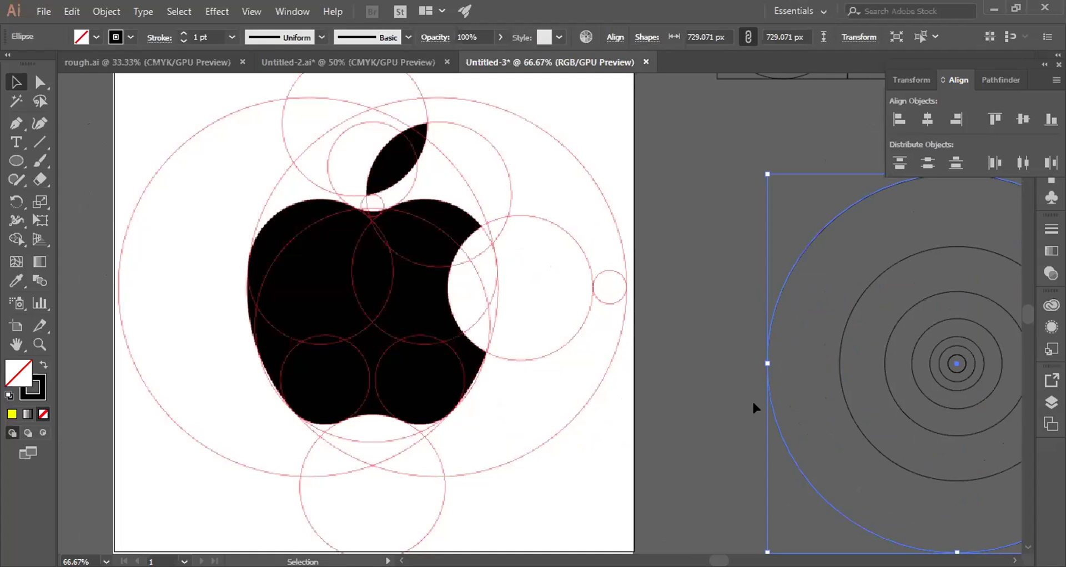
{"action": "left_click", "coordinate": [753, 404]}
{"action": "left_click_drag", "start_coordinate": [771, 411], "coordinate": [349, 358]}
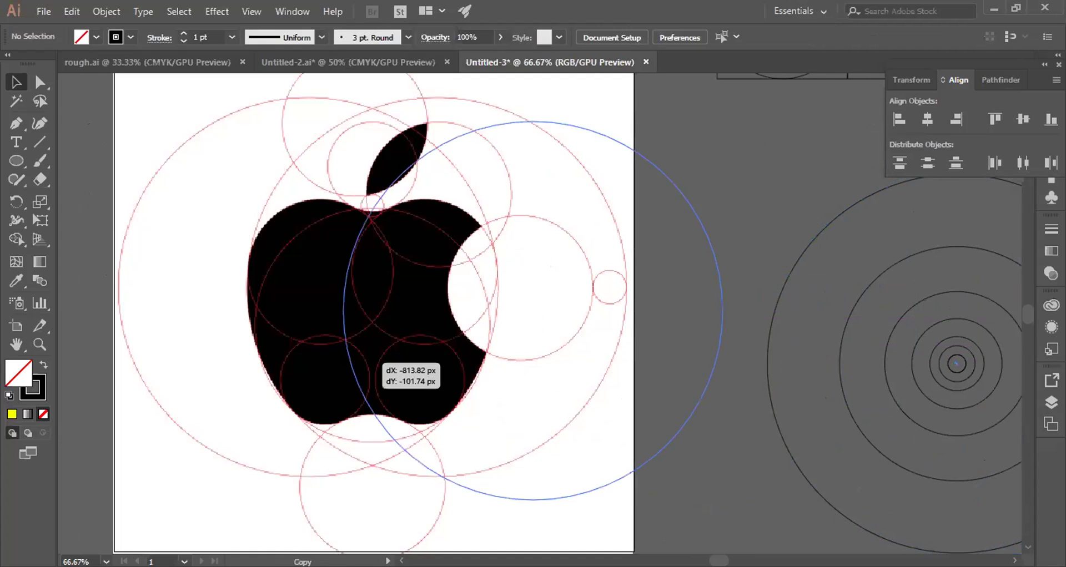
{"action": "left_click_drag", "start_coordinate": [495, 384], "coordinate": [641, 411]}
{"action": "key", "text": "ctrl+z"}
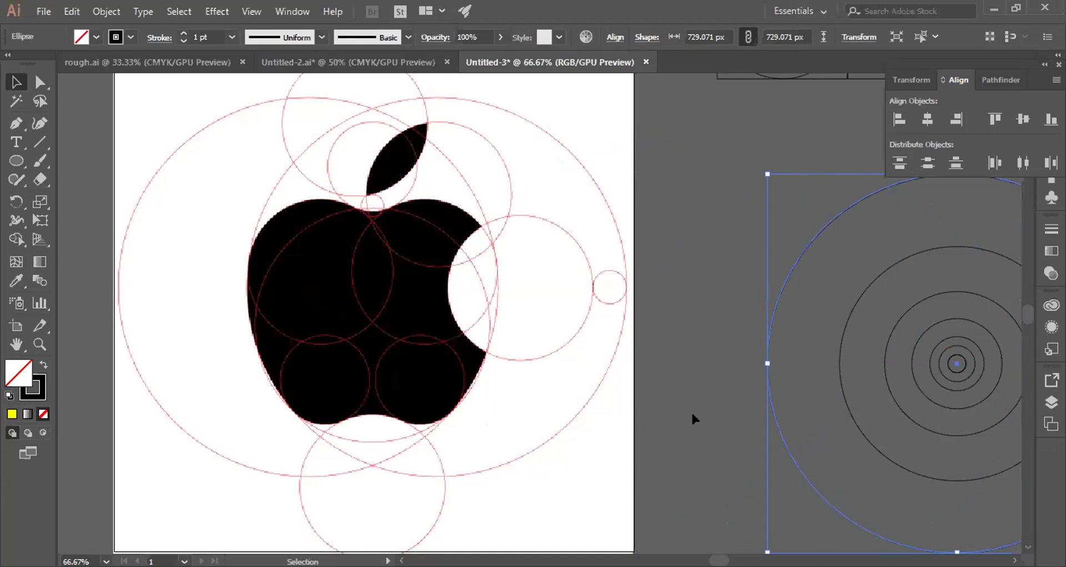
{"action": "left_click", "coordinate": [691, 411]}
Step: Duplicate the whole set of enlarged concentric circles below the original as a spare copy
{"action": "scroll", "coordinate": [729, 387], "scroll_direction": "down", "scroll_amount": 1}
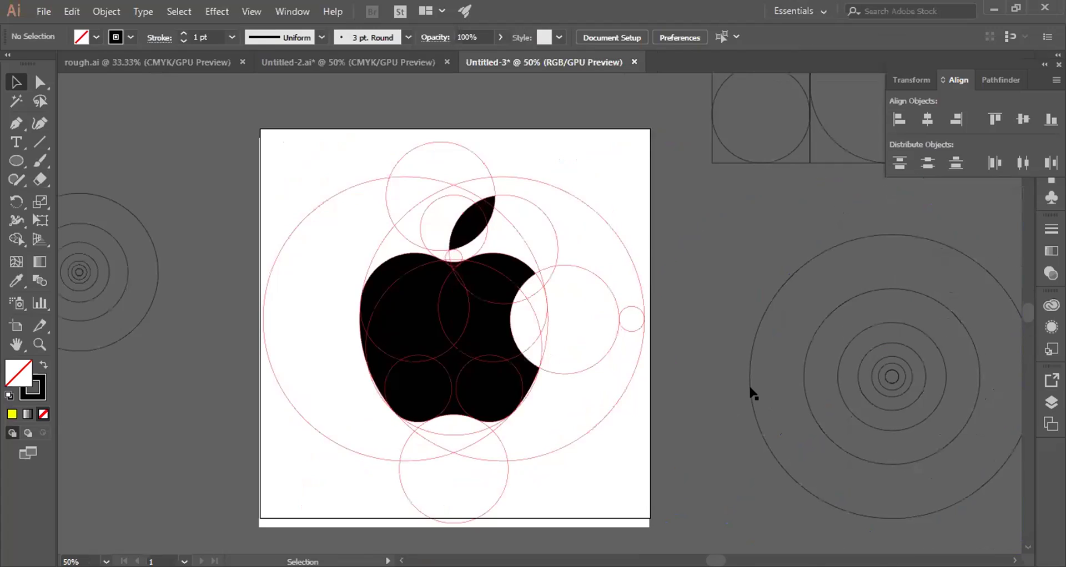
{"action": "scroll", "coordinate": [766, 294], "scroll_direction": "down", "scroll_amount": 2}
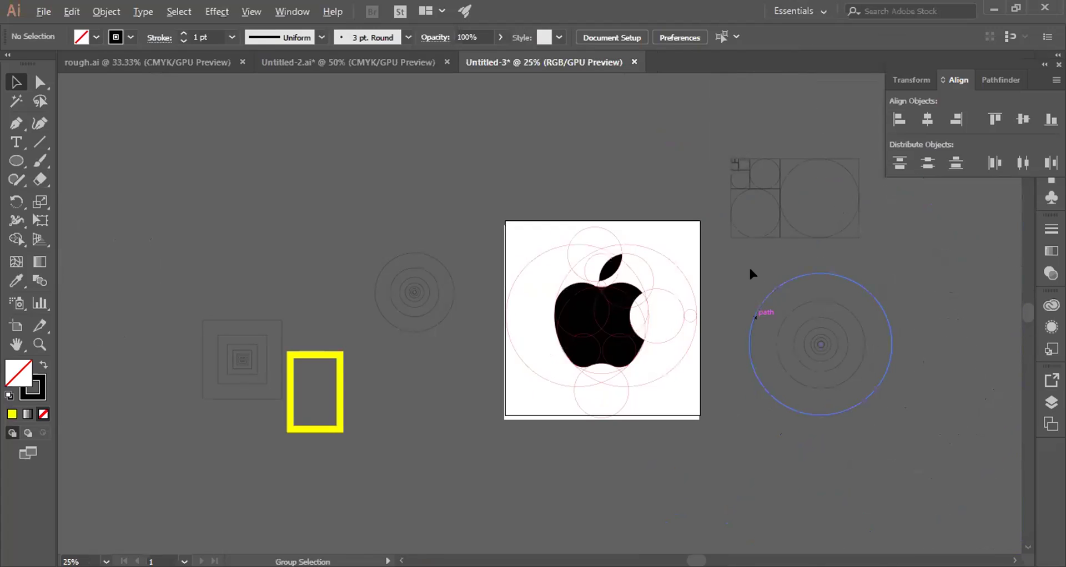
{"action": "left_click", "coordinate": [823, 346]}
{"action": "scroll", "coordinate": [823, 346], "scroll_direction": "down", "scroll_amount": 3}
{"action": "left_click_drag", "start_coordinate": [809, 262], "coordinate": [776, 416]}
{"action": "left_click", "coordinate": [778, 334]}
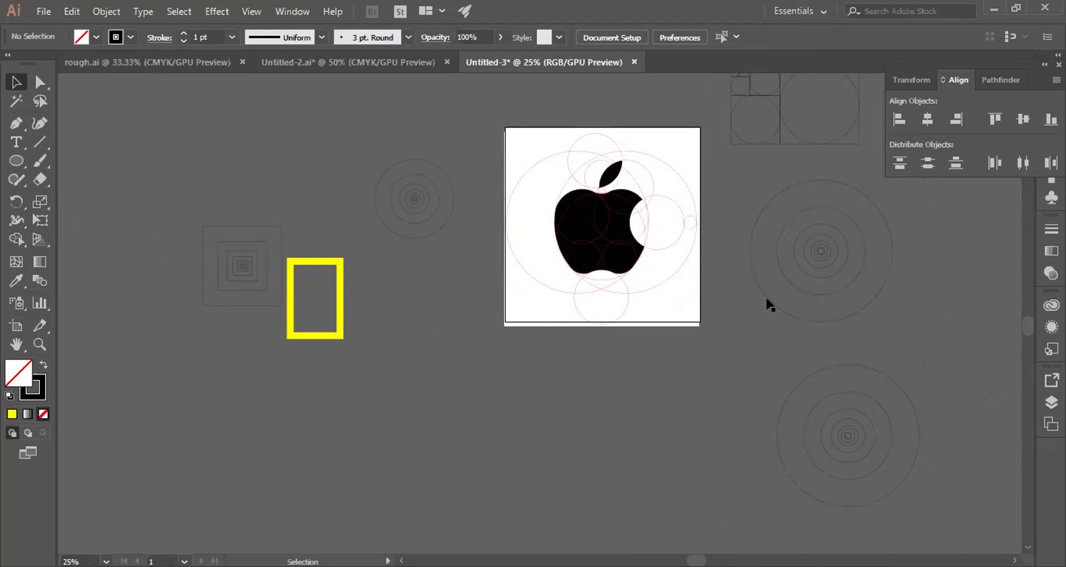
Step: Copy the outermost enlarged circle onto the Apple logo and align it with the large red construction circle on the bite side
{"action": "scroll", "coordinate": [762, 289], "scroll_direction": "up", "scroll_amount": 1}
{"action": "key", "text": "ctrl+alt"}
{"action": "scroll", "coordinate": [749, 246], "scroll_direction": "up", "scroll_amount": 1}
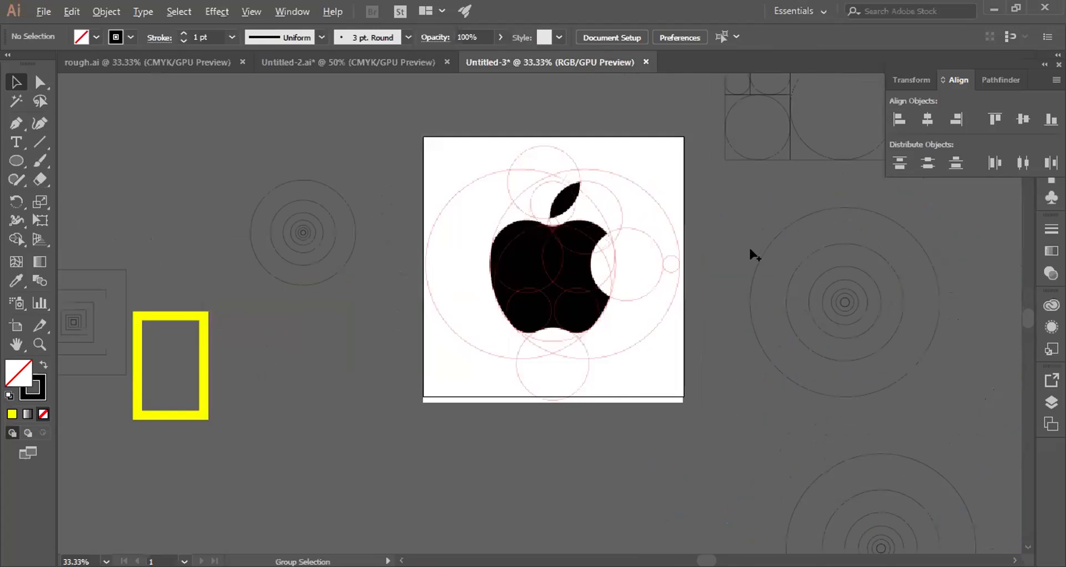
{"action": "scroll", "coordinate": [748, 285], "scroll_direction": "up", "scroll_amount": 1}
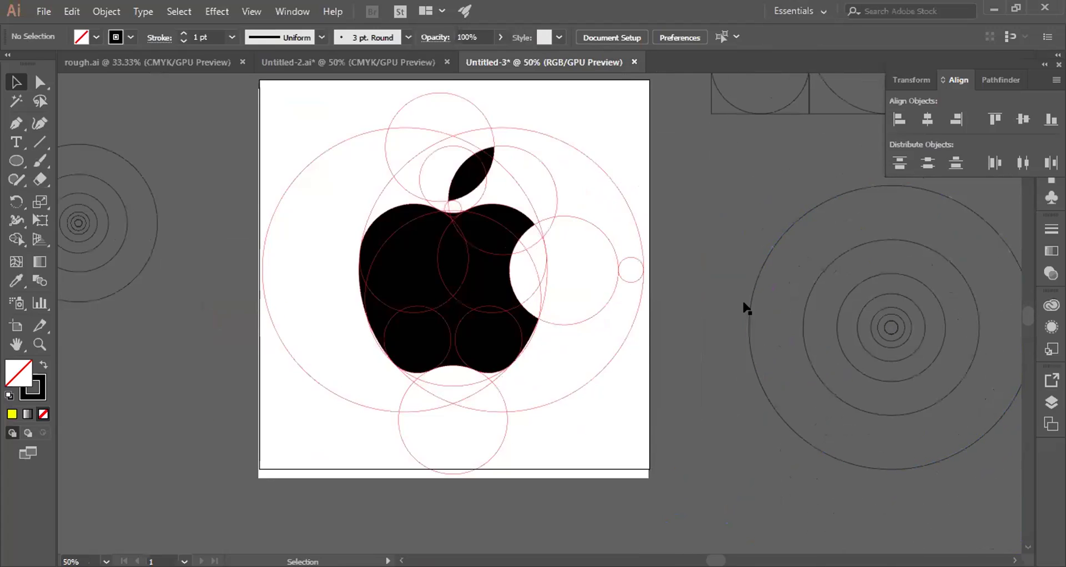
{"action": "left_click_drag", "start_coordinate": [744, 305], "coordinate": [356, 247]}
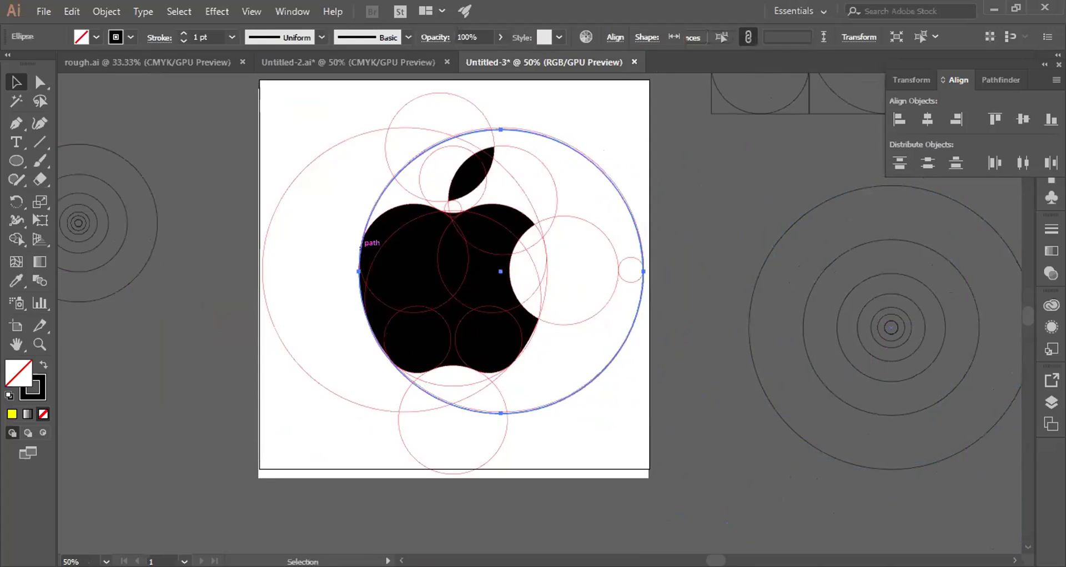
{"action": "scroll", "coordinate": [366, 201], "scroll_direction": "up", "scroll_amount": 3}
{"action": "scroll", "coordinate": [443, 237], "scroll_direction": "up", "scroll_amount": 3}
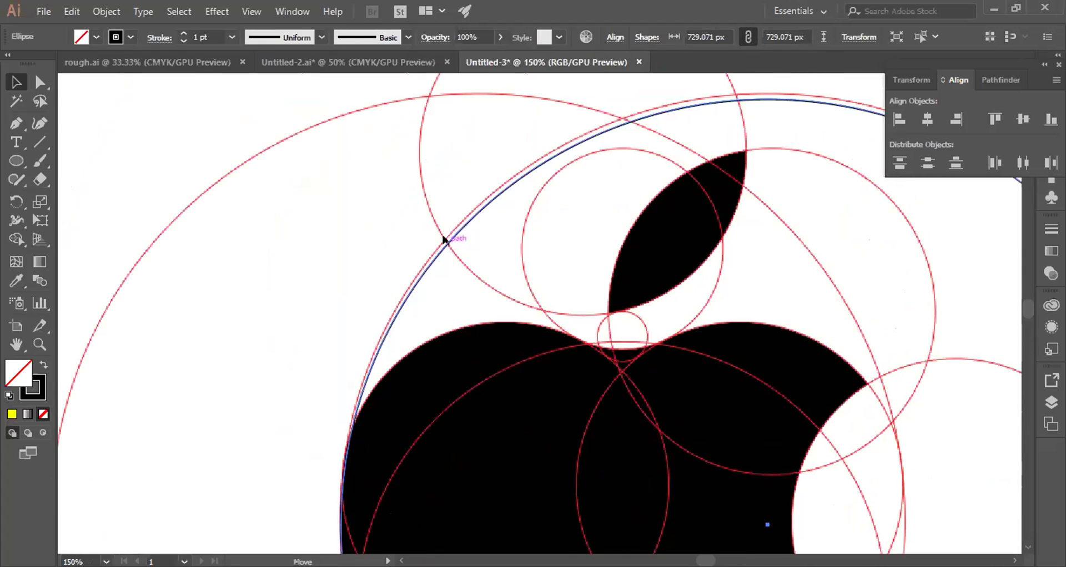
{"action": "key", "text": "a"}
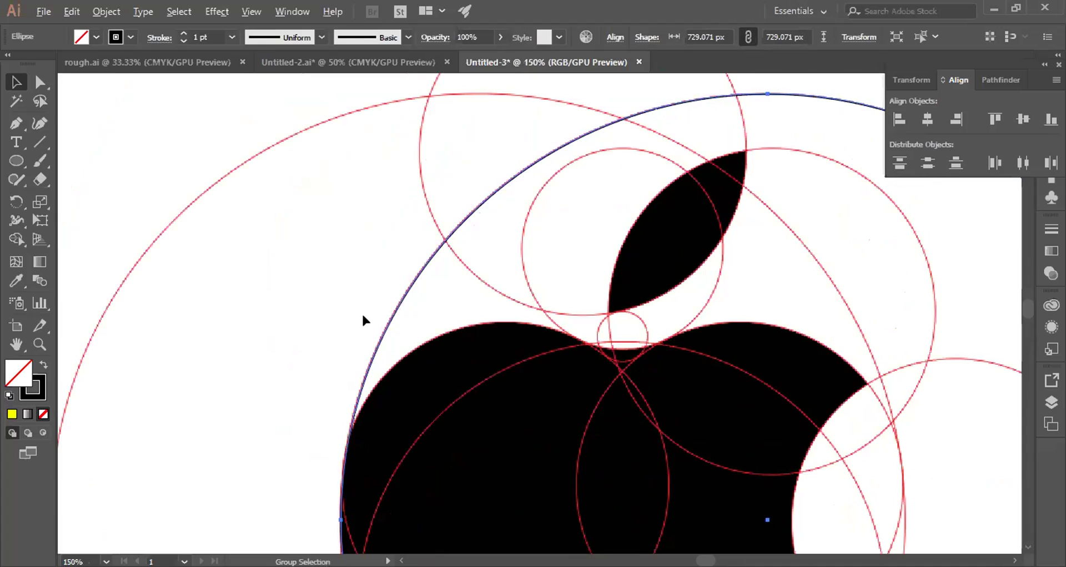
Step: Deselect the copied circle and examine how it fits the apple's outline and the red construction circle
{"action": "key", "text": "ctrl+minus"}
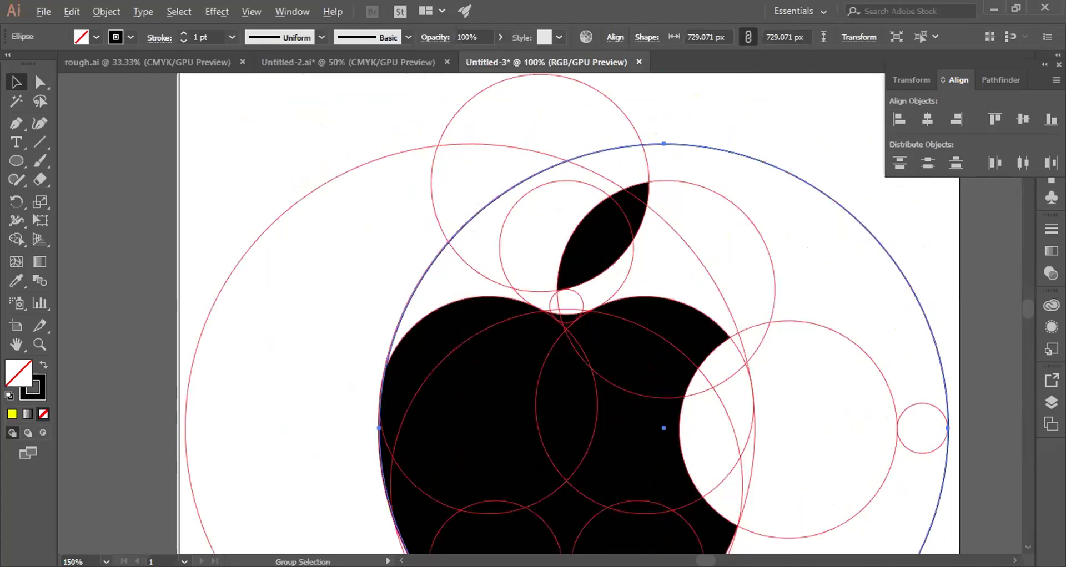
{"action": "key", "text": "ctrl+minus"}
{"action": "key", "text": "ctrl+minus"}
{"action": "key", "text": "ctrl+minus"}
{"action": "key", "text": "ctrl+minus"}
{"action": "left_click", "coordinate": [631, 478]}
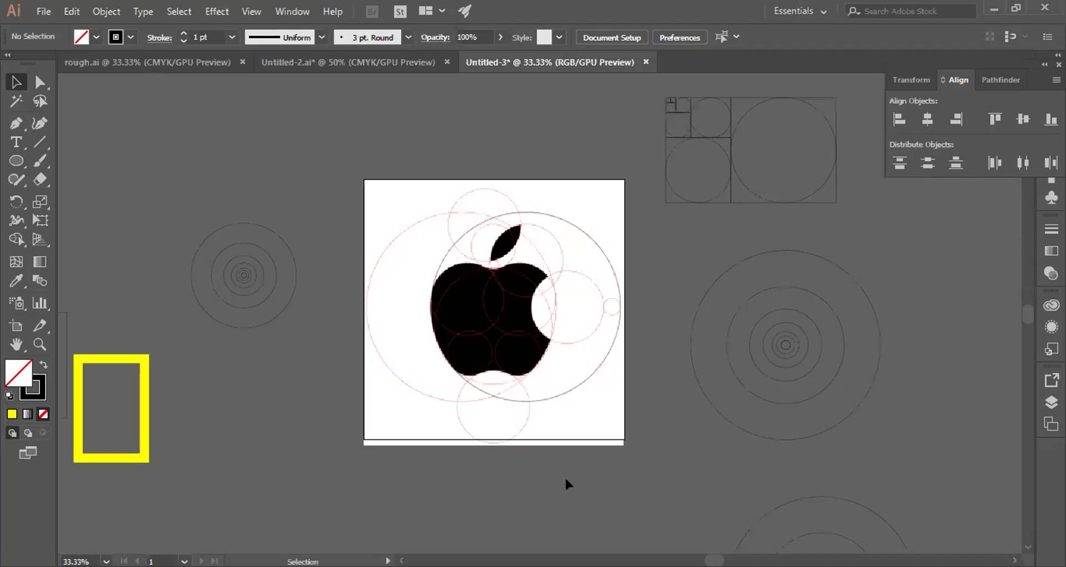
{"action": "key", "text": "ctrl+plus"}
{"action": "key", "text": "ctrl+plus"}
{"action": "key", "text": "ctrl+plus"}
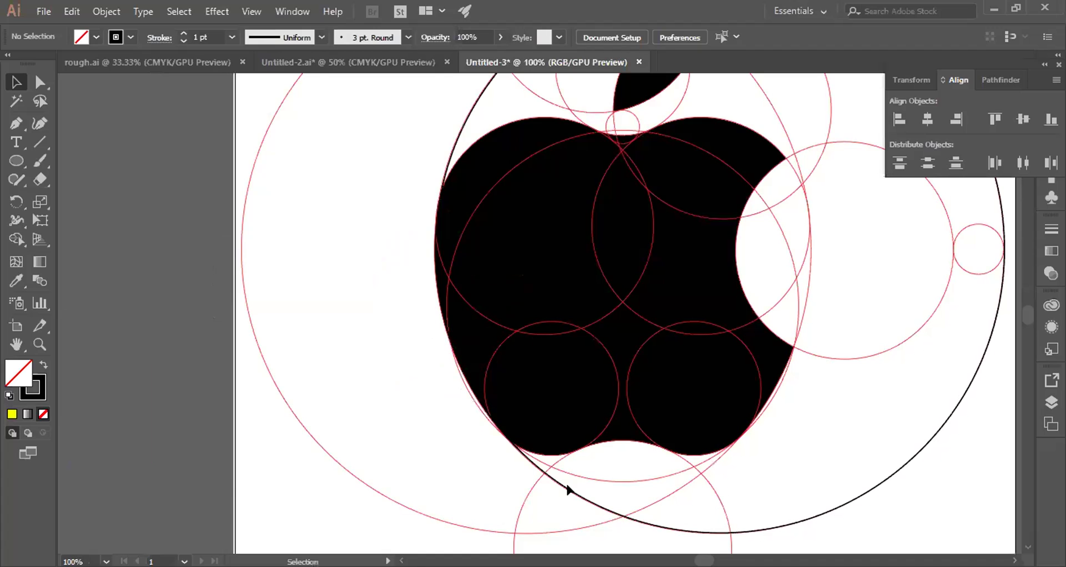
Step: Duplicate the outermost large circle onto the large red construction circle on the apple's side opposite the bite
{"action": "key", "text": "ctrl+minus"}
{"action": "key", "text": "ctrl+minus"}
{"action": "left_click", "coordinate": [411, 425]}
{"action": "left_click", "coordinate": [504, 439]}
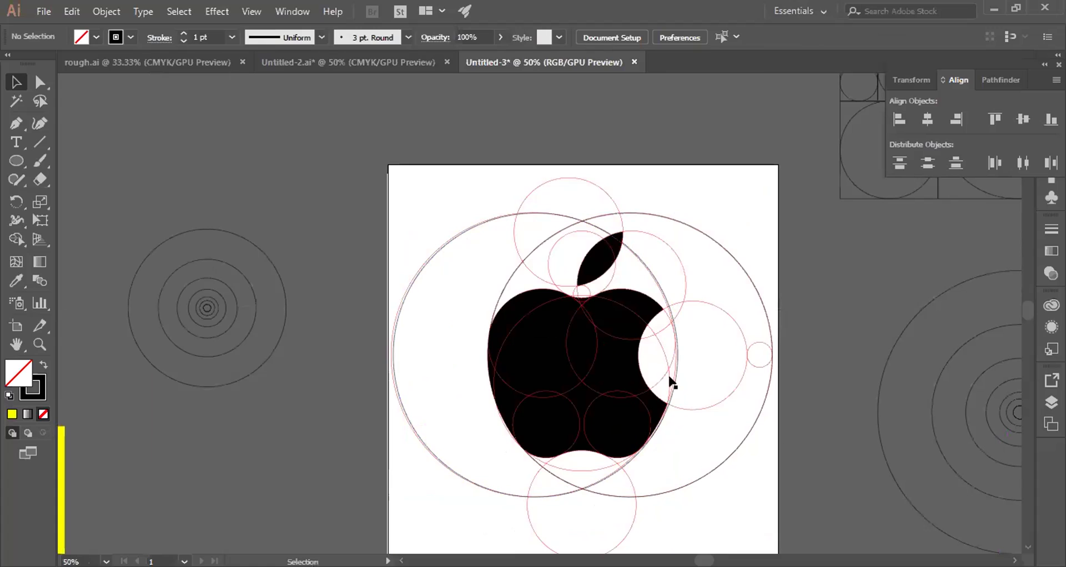
{"action": "scroll", "coordinate": [670, 405], "scroll_direction": "right", "scroll_amount": 5}
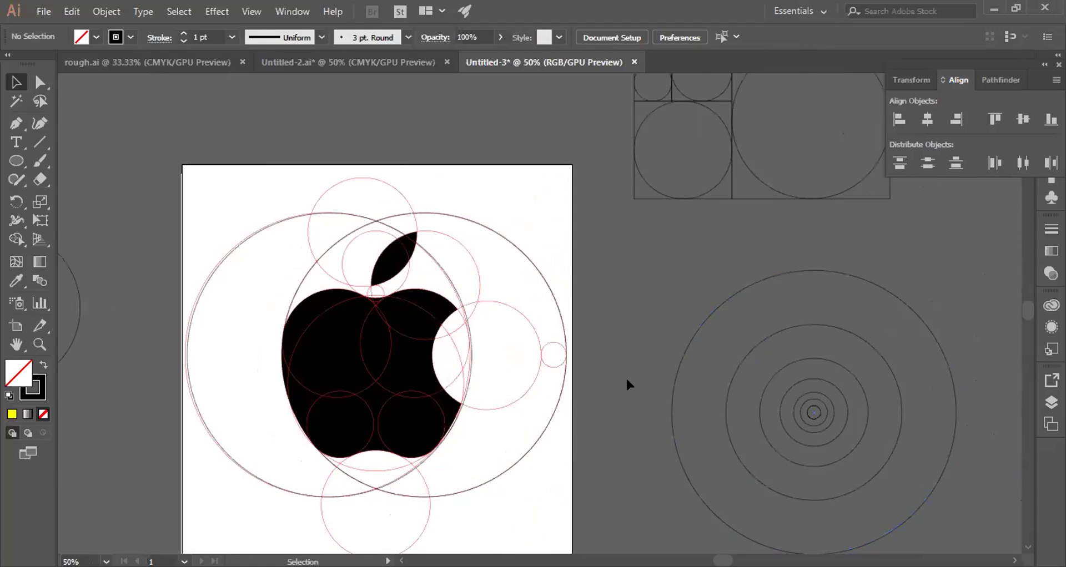
{"action": "left_click", "coordinate": [856, 417]}
{"action": "left_click", "coordinate": [605, 341]}
{"action": "key", "text": "ctrl+z"}
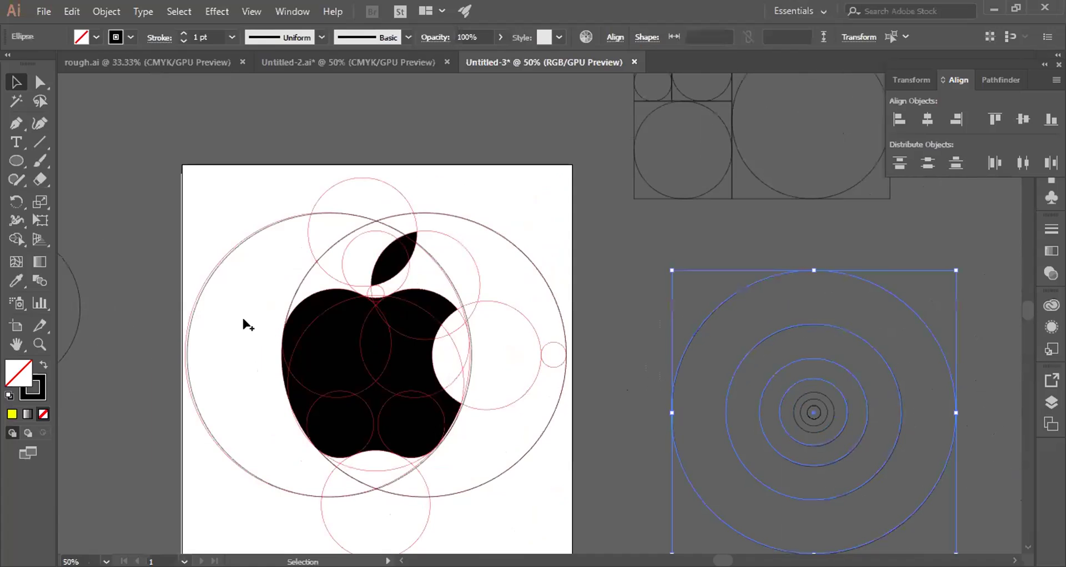
{"action": "key", "text": "ctrl+shift+a"}
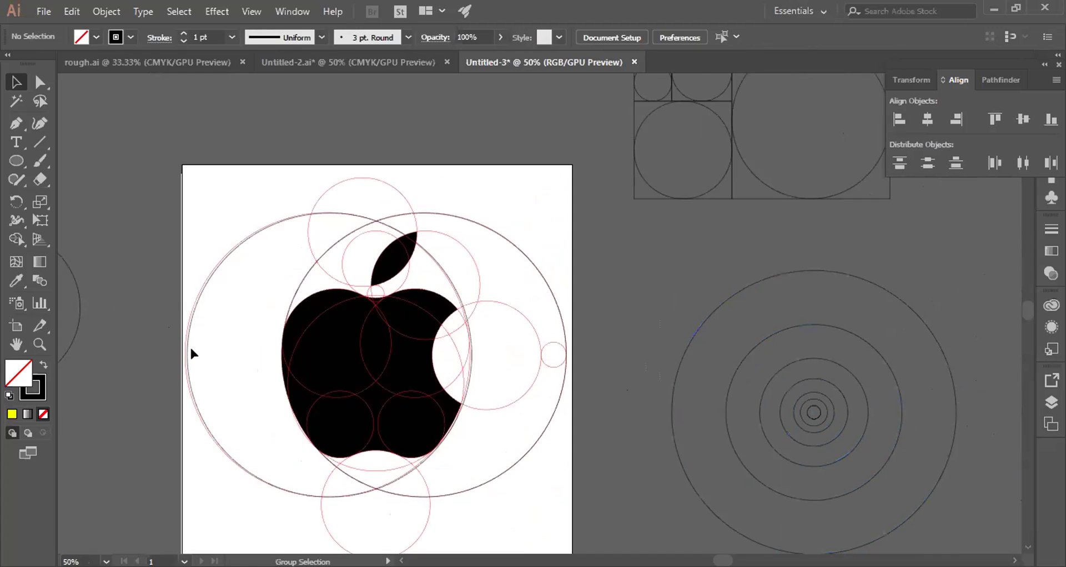
Step: Shift the 729.071 px circle opposite the bite so it lines up with the large red construction circle beneath it
{"action": "key", "text": "ctrl+plus"}
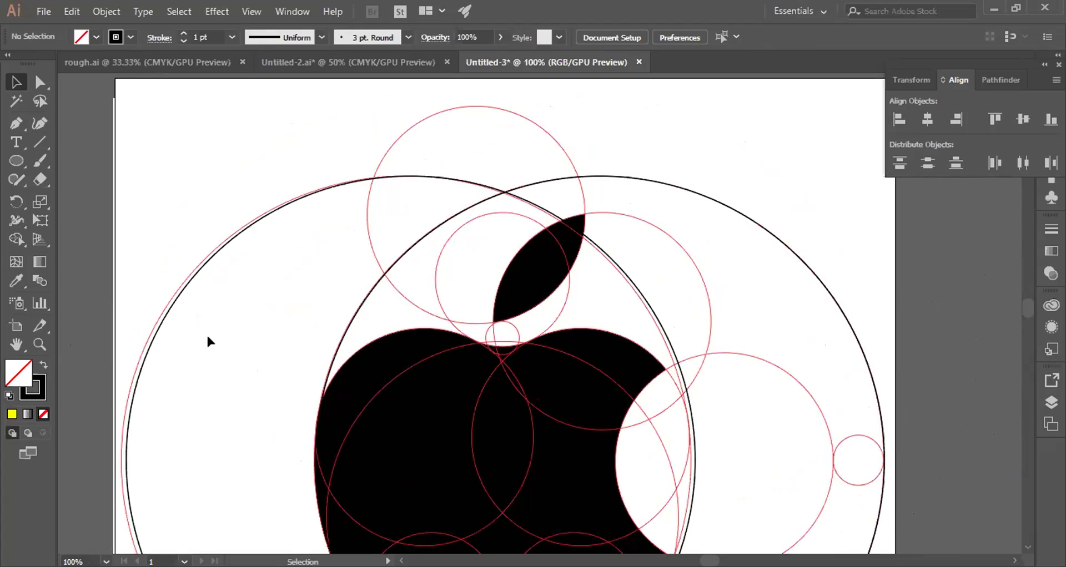
{"action": "left_click_drag", "start_coordinate": [181, 296], "coordinate": [170, 294]}
{"action": "key", "text": "alt"}
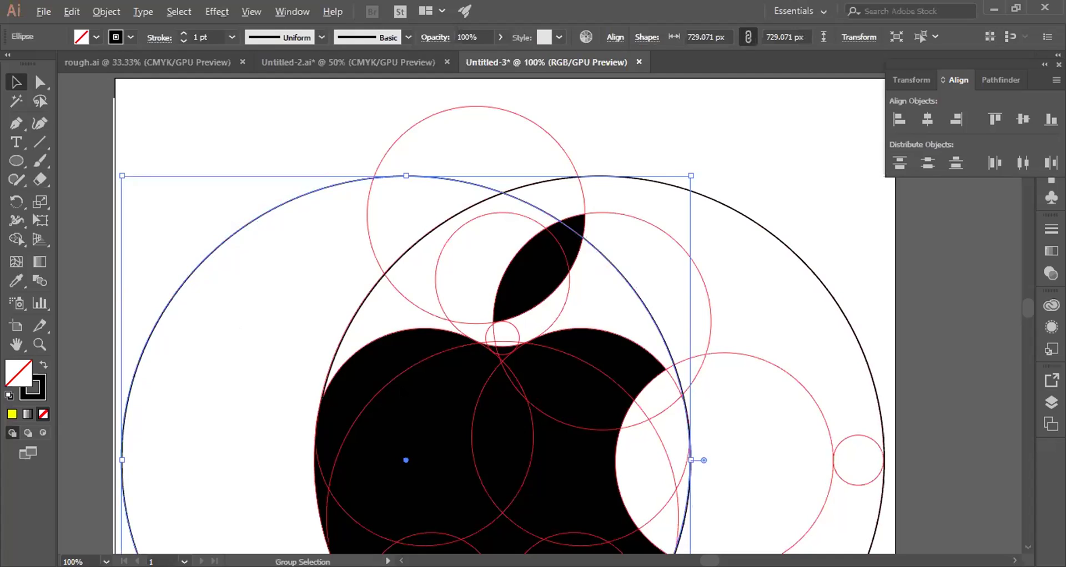
Step: Copy the 277.741 px circle onto the apple's upper-left lobe and duplicate it horizontally onto the upper-right lobe
{"action": "scroll", "coordinate": [241, 322], "scroll_direction": "up", "scroll_amount": 1}
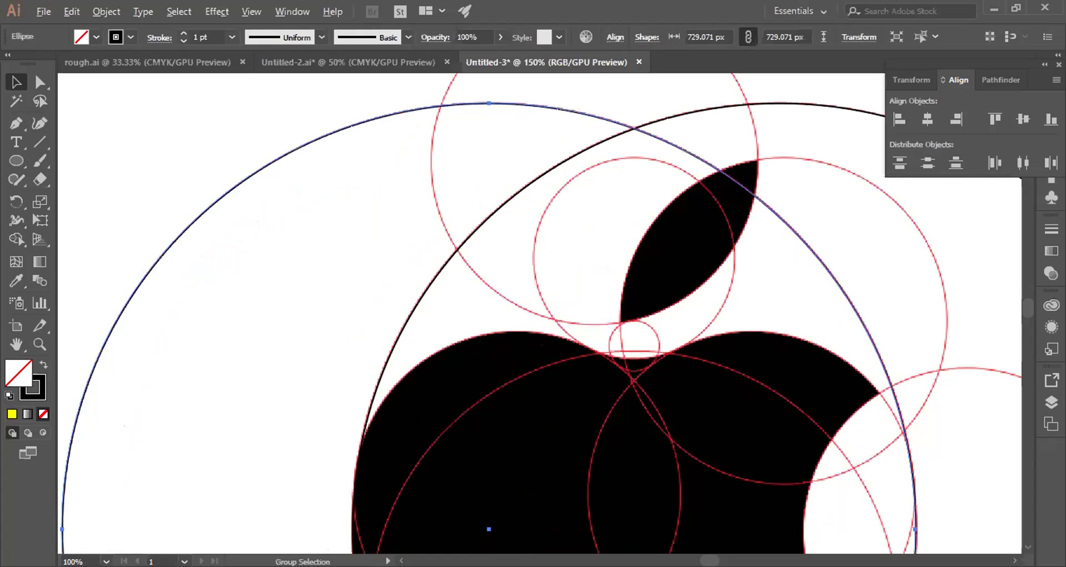
{"action": "scroll", "coordinate": [241, 321], "scroll_direction": "down", "scroll_amount": 2}
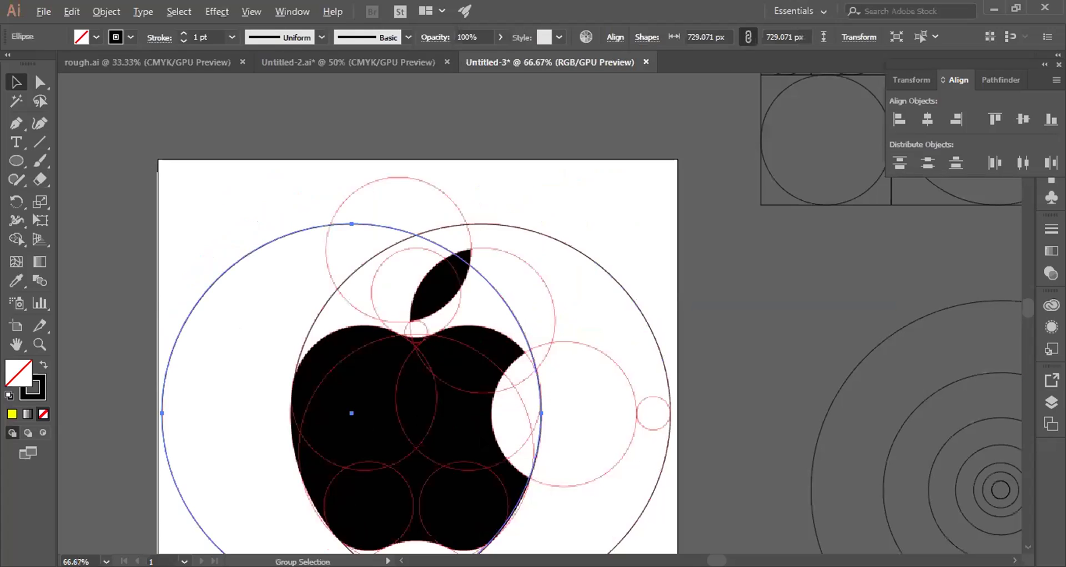
{"action": "scroll", "coordinate": [343, 494], "scroll_direction": "up", "scroll_amount": 3}
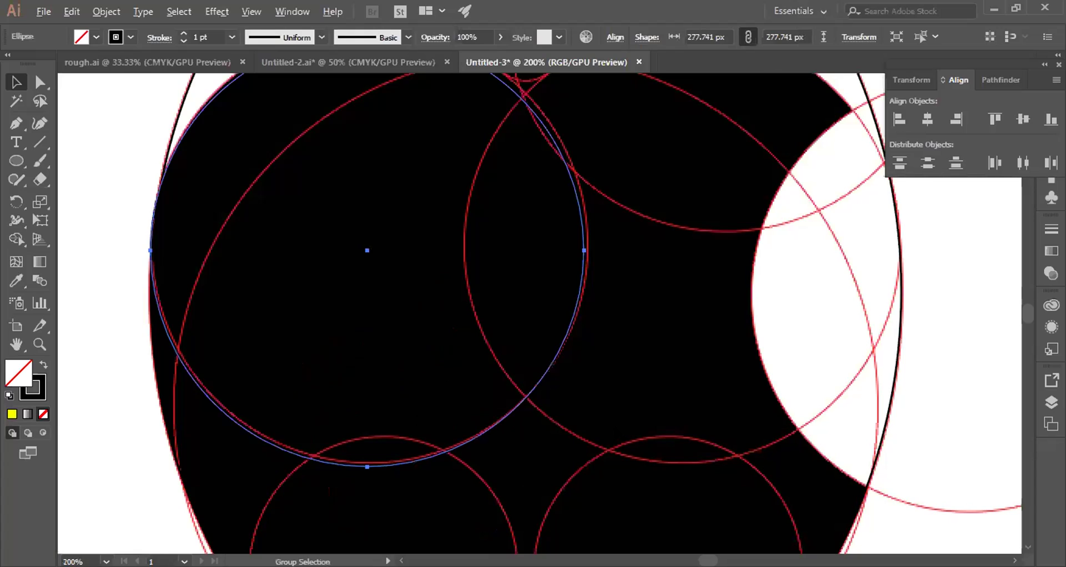
{"action": "scroll", "coordinate": [513, 414], "scroll_direction": "down", "scroll_amount": 1}
{"action": "left_click_drag", "start_coordinate": [513, 413], "coordinate": [744, 414]}
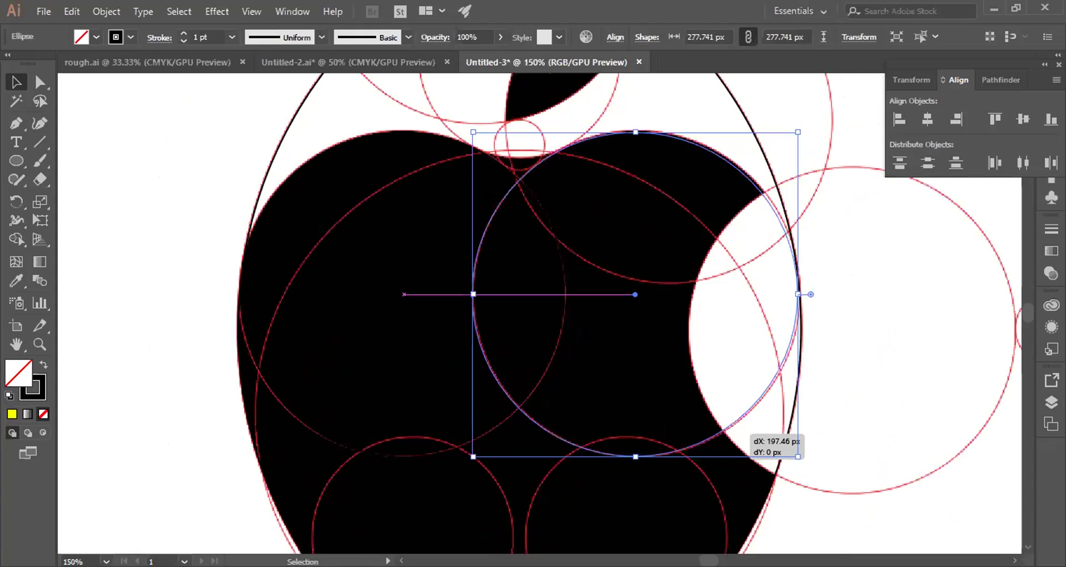
Step: Duplicate the 277.741 px circle onto the two red construction circles that form the leaf's edges
{"action": "scroll", "coordinate": [744, 413], "scroll_direction": "down", "scroll_amount": 1}
{"action": "left_click_drag", "start_coordinate": [744, 413], "coordinate": [516, 175]}
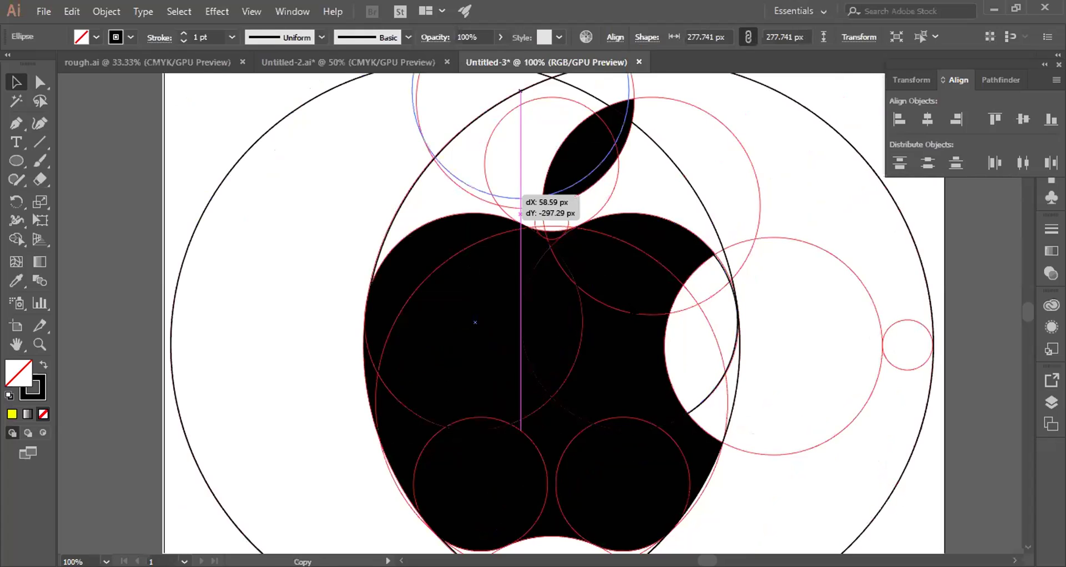
{"action": "left_click_drag", "start_coordinate": [521, 214], "coordinate": [655, 198]}
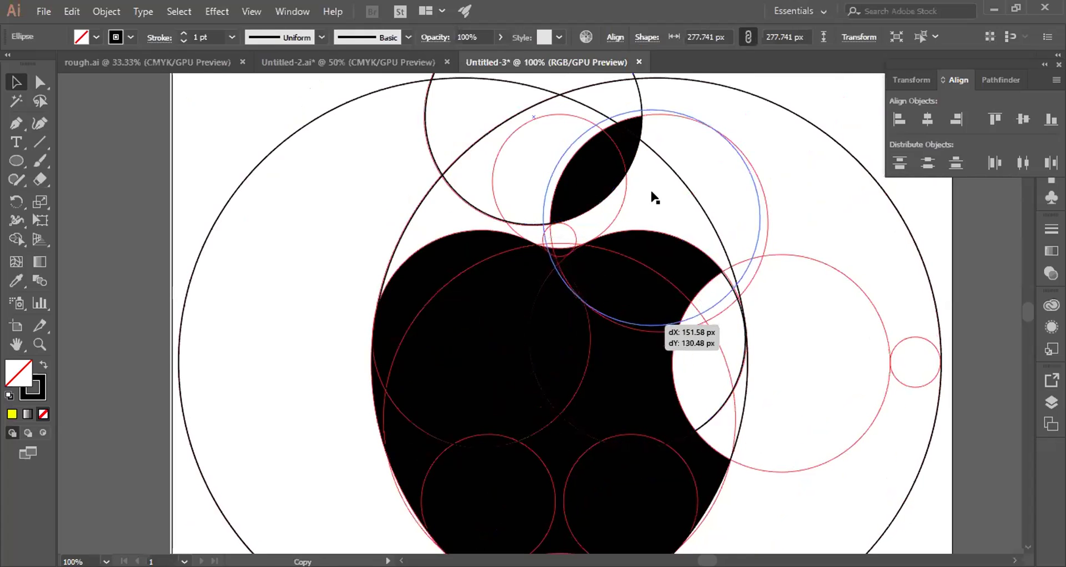
{"action": "scroll", "coordinate": [610, 244], "scroll_direction": "up", "scroll_amount": 4}
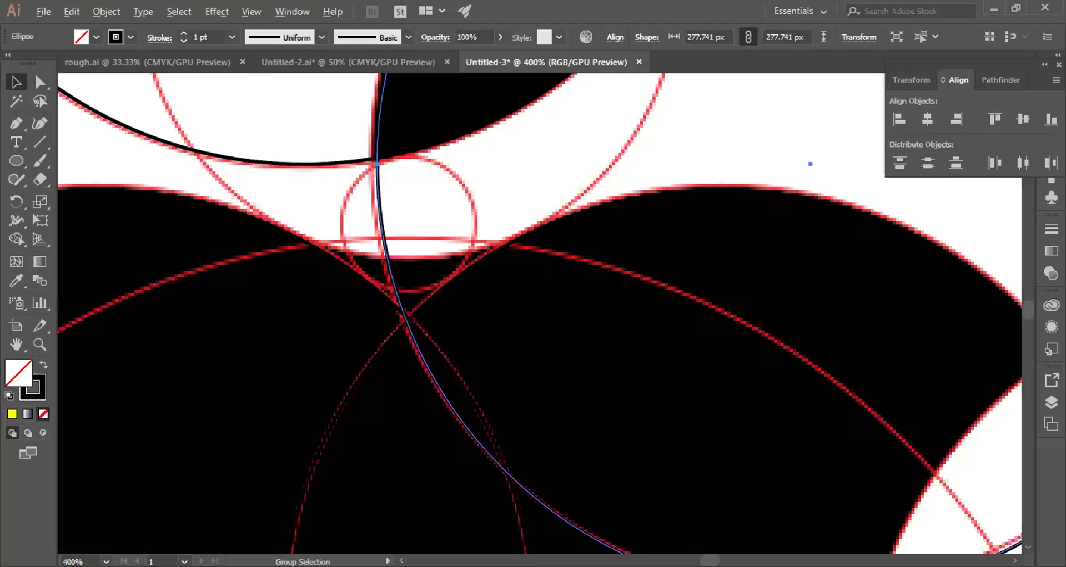
Step: Duplicate the 277.741 px circle onto the red circle below the apple and align its top with the bottom notch
{"action": "scroll", "coordinate": [767, 270], "scroll_direction": "down", "scroll_amount": 6}
{"action": "scroll", "coordinate": [766, 244], "scroll_direction": "down", "scroll_amount": 1}
{"action": "left_click_drag", "start_coordinate": [706, 338], "coordinate": [737, 485]}
{"action": "key", "text": "ctrl"}
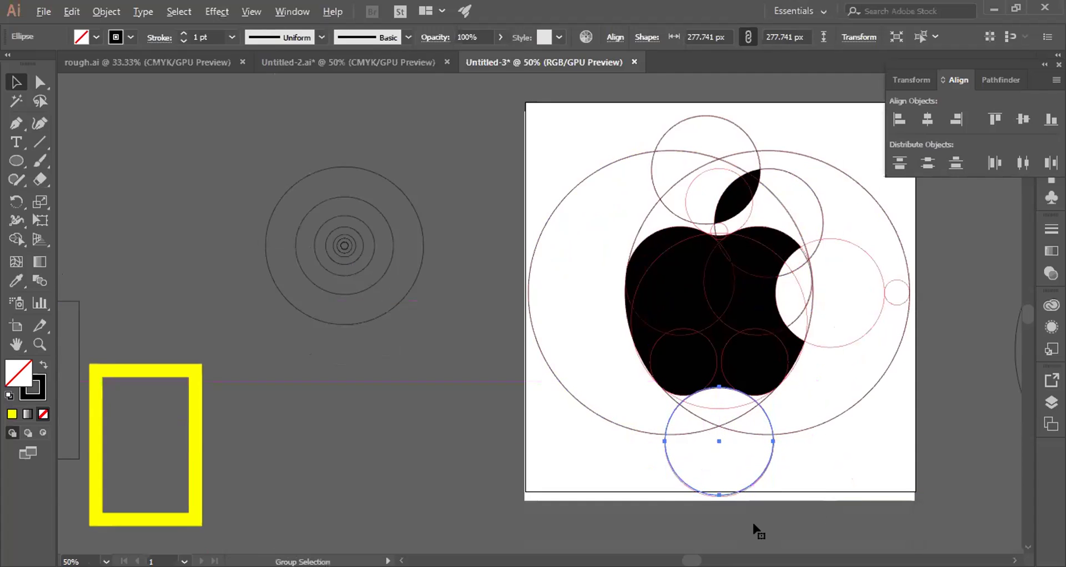
{"action": "key", "text": "ctrl+equal"}
{"action": "key", "text": "ctrl+equal"}
{"action": "key", "text": "ctrl+equal"}
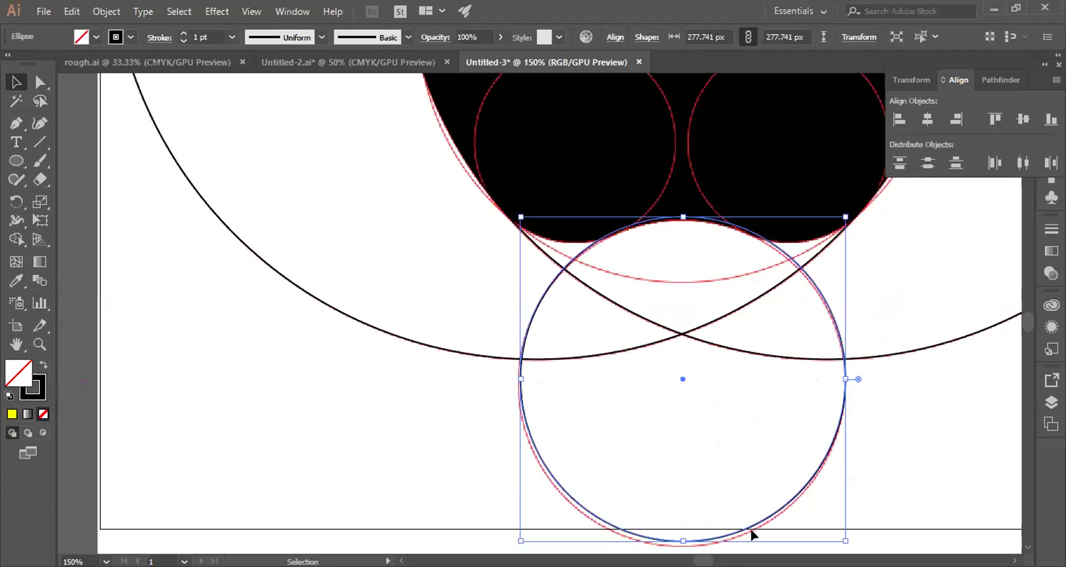
{"action": "left_click", "coordinate": [729, 519]}
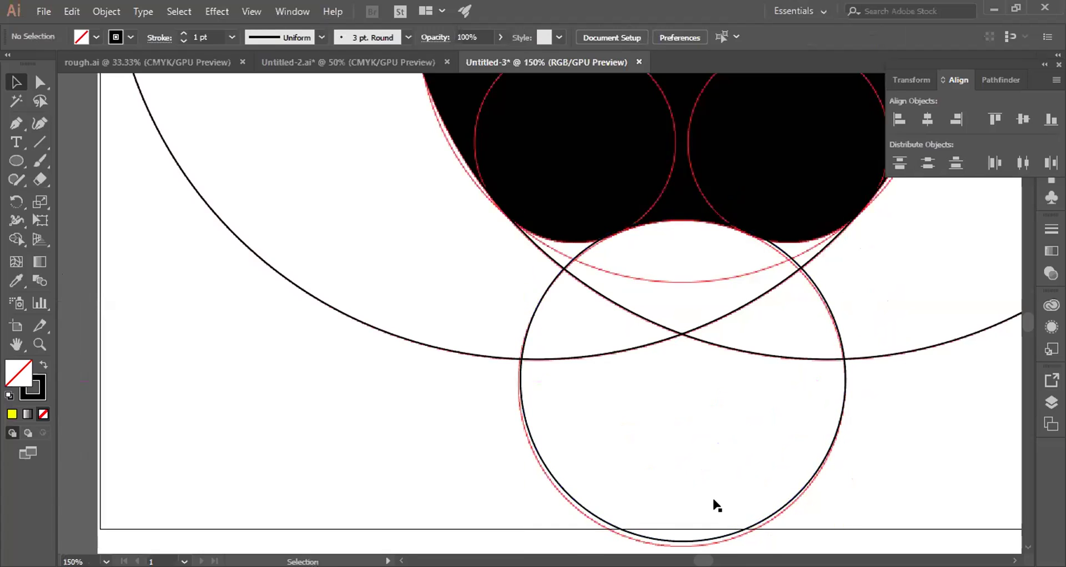
{"action": "scroll", "coordinate": [711, 497], "scroll_direction": "down", "scroll_amount": 1}
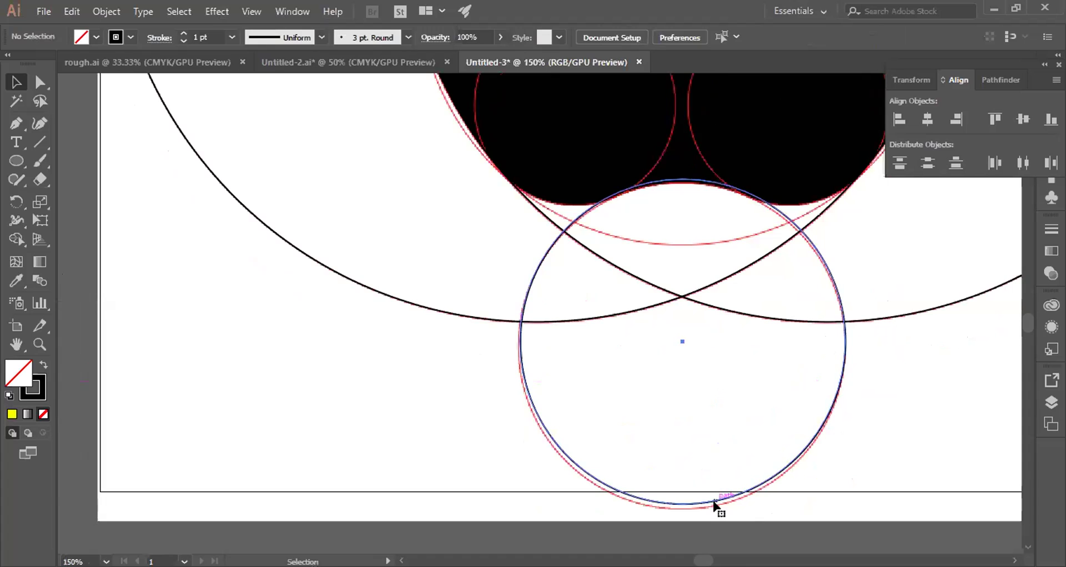
{"action": "left_click", "coordinate": [714, 502]}
{"action": "scroll", "coordinate": [714, 502], "scroll_direction": "up", "scroll_amount": 3}
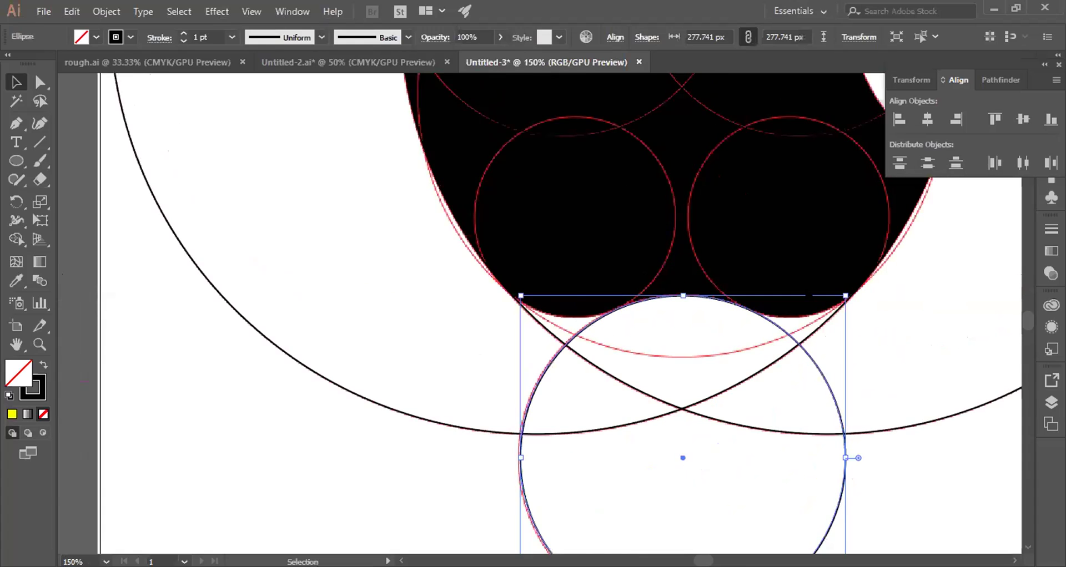
Step: Duplicate the 277.741 px circle onto the red construction circle that forms the apple's bite
{"action": "scroll", "coordinate": [715, 504], "scroll_direction": "down", "scroll_amount": 2}
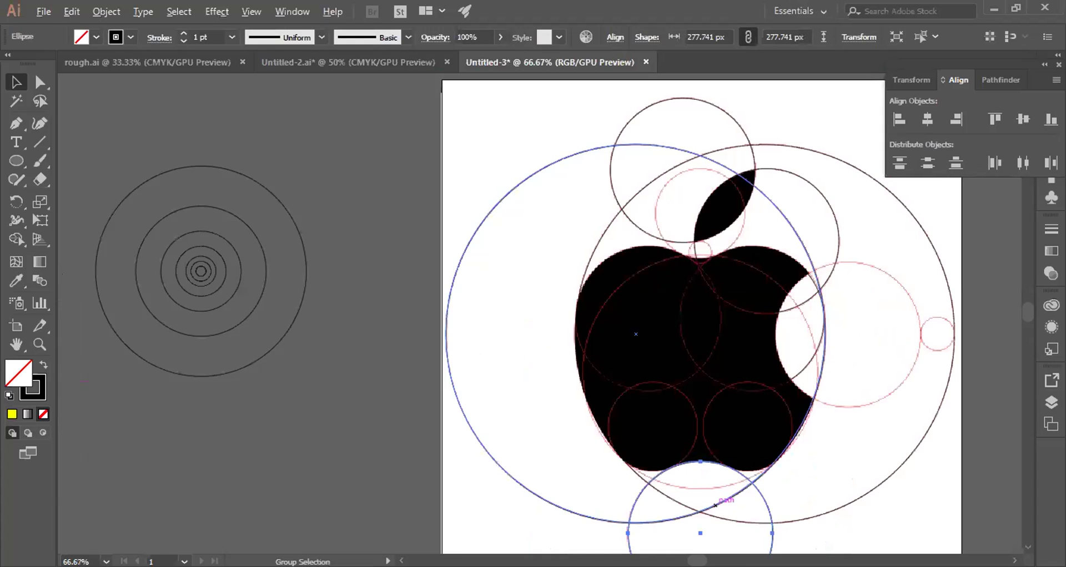
{"action": "scroll", "coordinate": [715, 505], "scroll_direction": "up", "scroll_amount": 5}
{"action": "left_click_drag", "start_coordinate": [754, 260], "coordinate": [752, 257]}
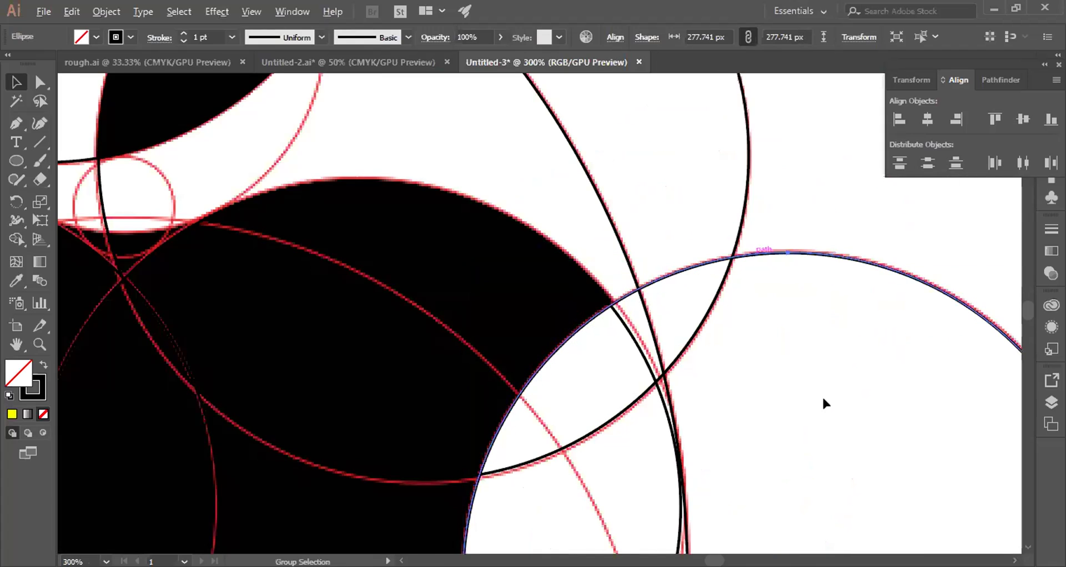
{"action": "scroll", "coordinate": [821, 395], "scroll_direction": "down", "scroll_amount": 3}
{"action": "scroll", "coordinate": [768, 482], "scroll_direction": "down", "scroll_amount": 2}
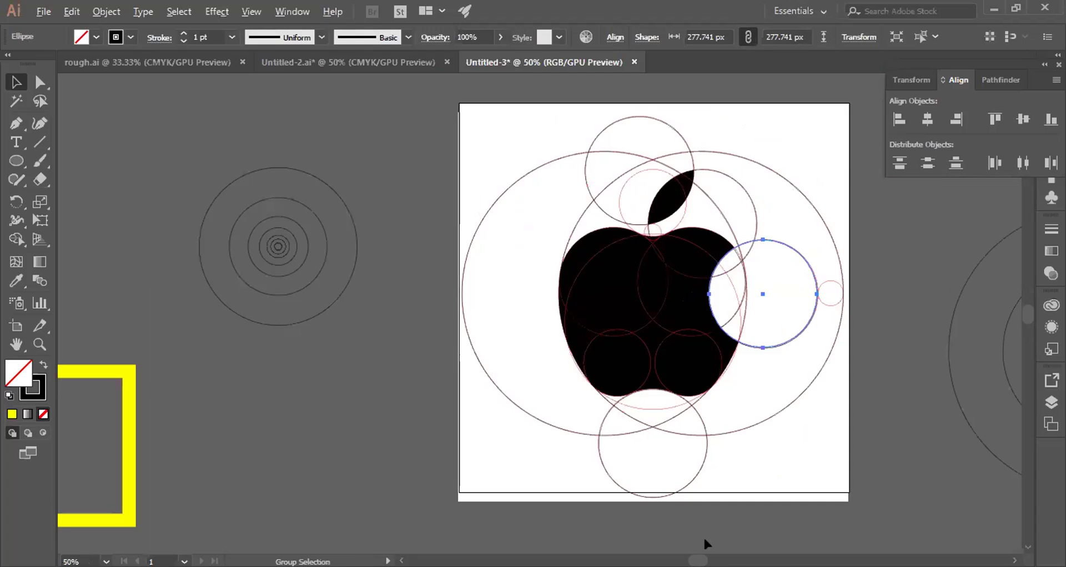
Step: Copy the 173.588 px circle from the enlarged concentric set onto the small red circle in the apple's lower-left lobe
{"action": "scroll", "coordinate": [777, 405], "scroll_direction": "down", "scroll_amount": 1}
{"action": "scroll", "coordinate": [851, 362], "scroll_direction": "right", "scroll_amount": 3}
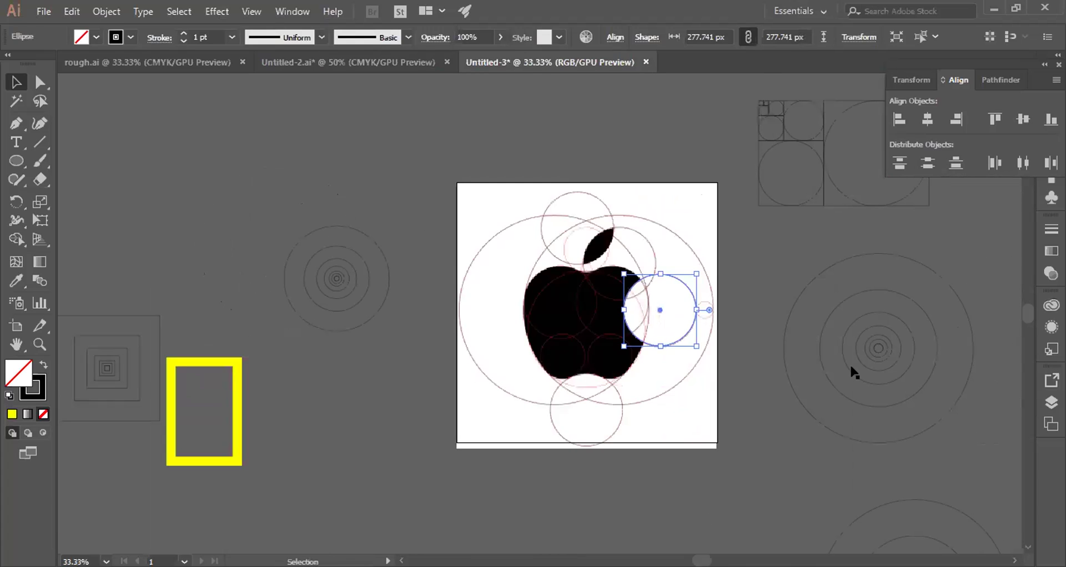
{"action": "left_click_drag", "start_coordinate": [862, 369], "coordinate": [548, 374]}
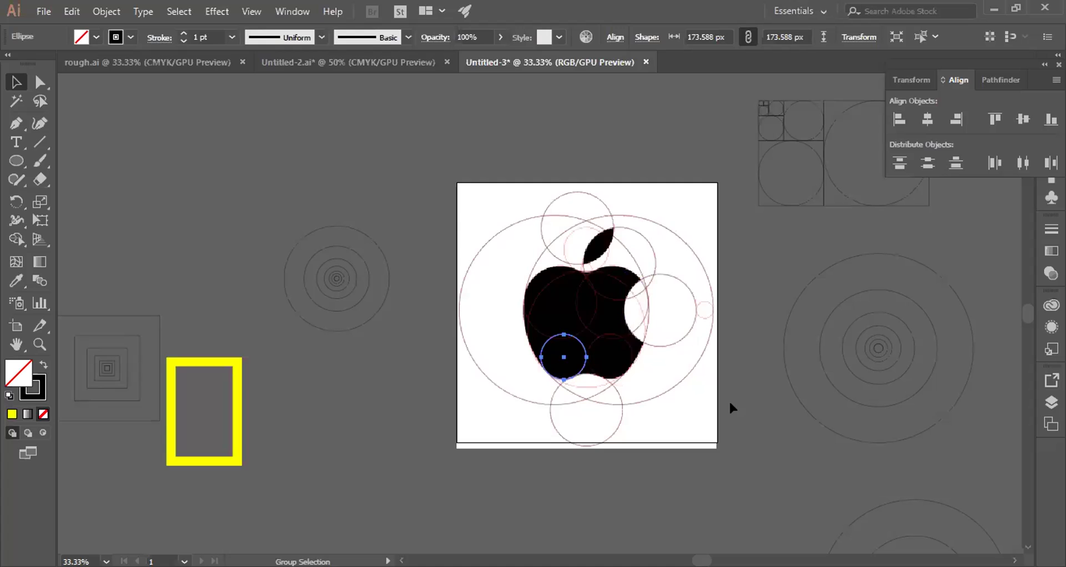
{"action": "key", "text": "ctrl+1"}
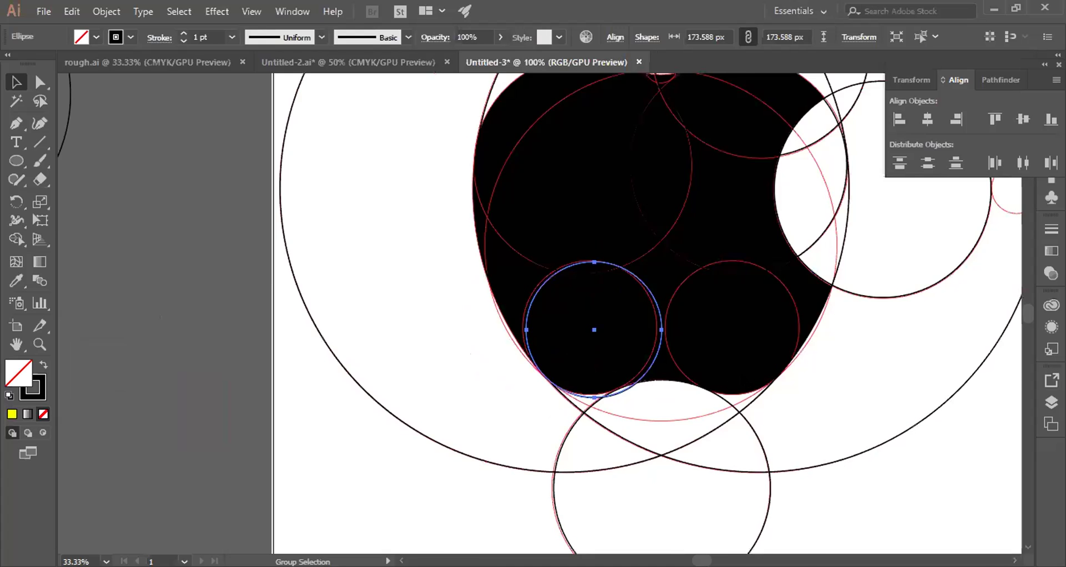
Step: Duplicate the 173.588 px circle onto the apple's lower-right lobe and align it with the red construction circle there
{"action": "key", "text": "ctrl+equal"}
{"action": "mouse_move", "coordinate": [744, 370]}
{"action": "left_mouse_down"}
{"action": "mouse_move", "coordinate": [734, 367]}
{"action": "mouse_move", "coordinate": [951, 372]}
{"action": "left_mouse_up"}
{"action": "key", "text": "ctrl+minus"}
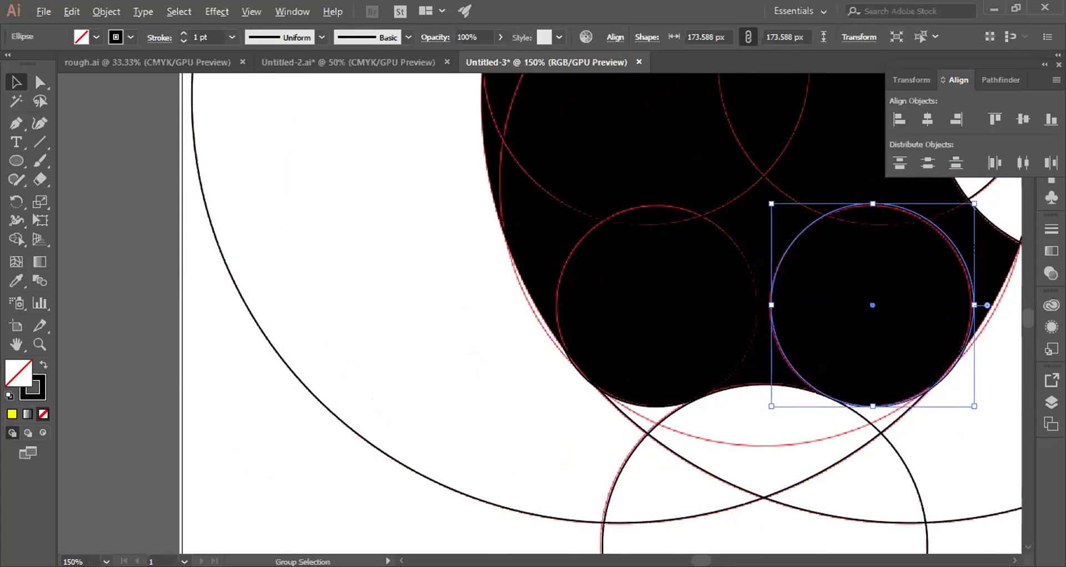
{"action": "key", "text": "ctrl+plus"}
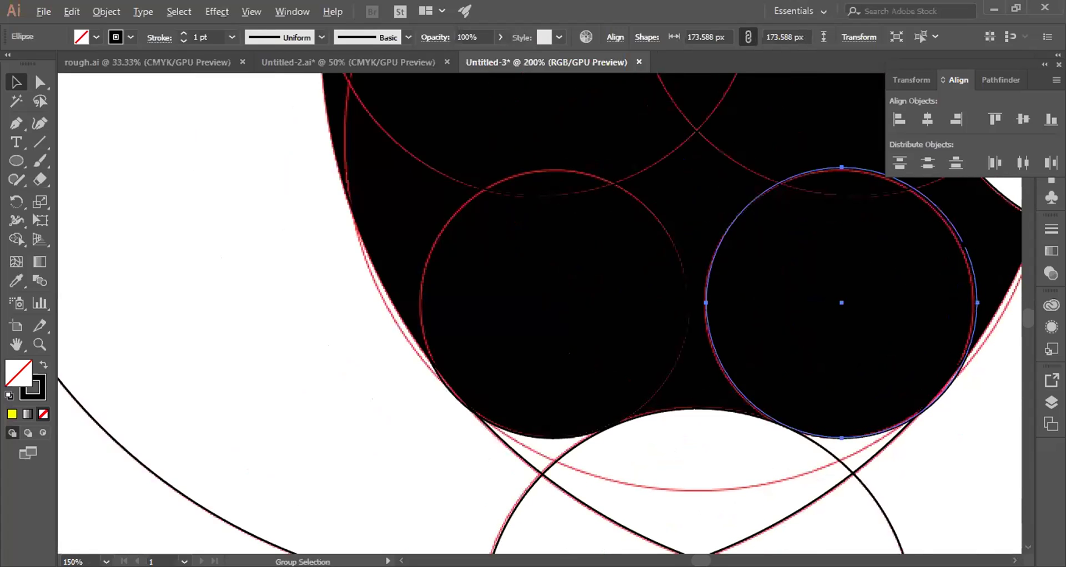
{"action": "key", "text": "ctrl+plus"}
{"action": "left_click_drag", "start_coordinate": [977, 233], "coordinate": [975, 238]}
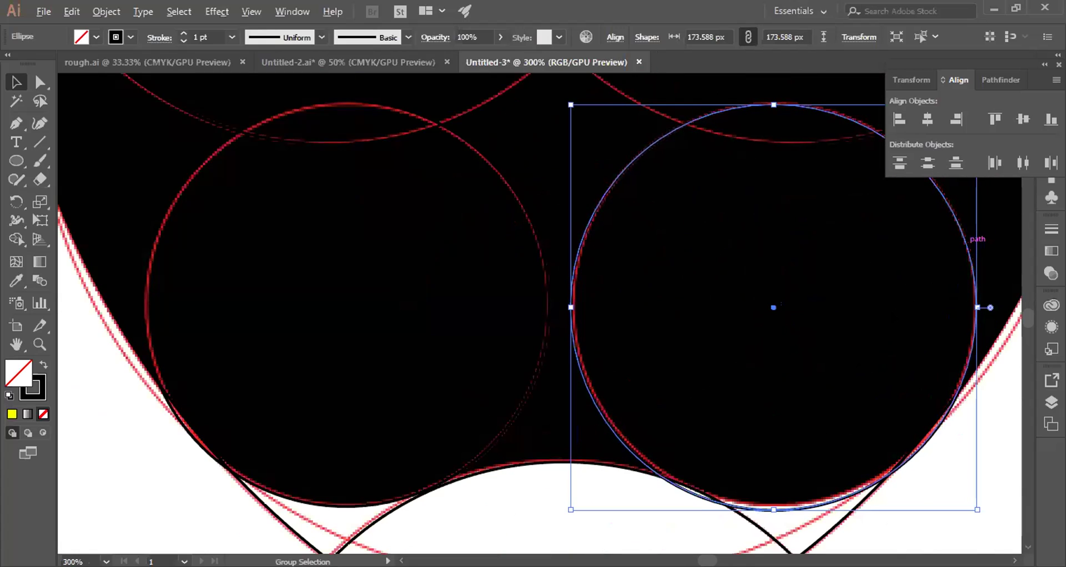
{"action": "key", "text": "ctrl+minus"}
{"action": "key", "text": "ctrl+minus"}
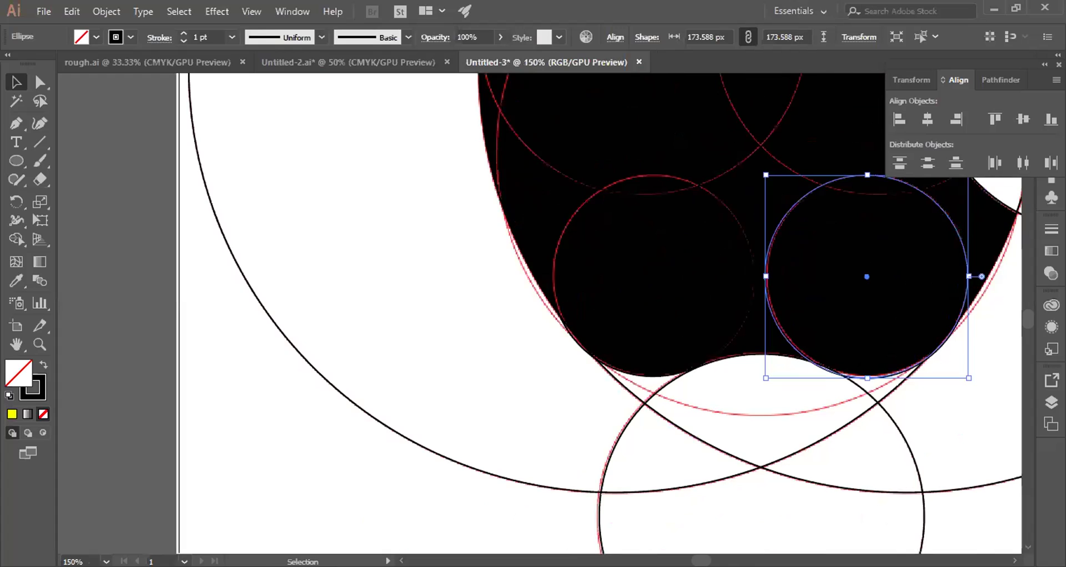
Step: Duplicate the 173.588 px circle onto the red circle between the leaf and the apple's top notch, nudging it into alignment
{"action": "key", "text": "ctrl+minus"}
{"action": "key", "text": "ctrl+minus"}
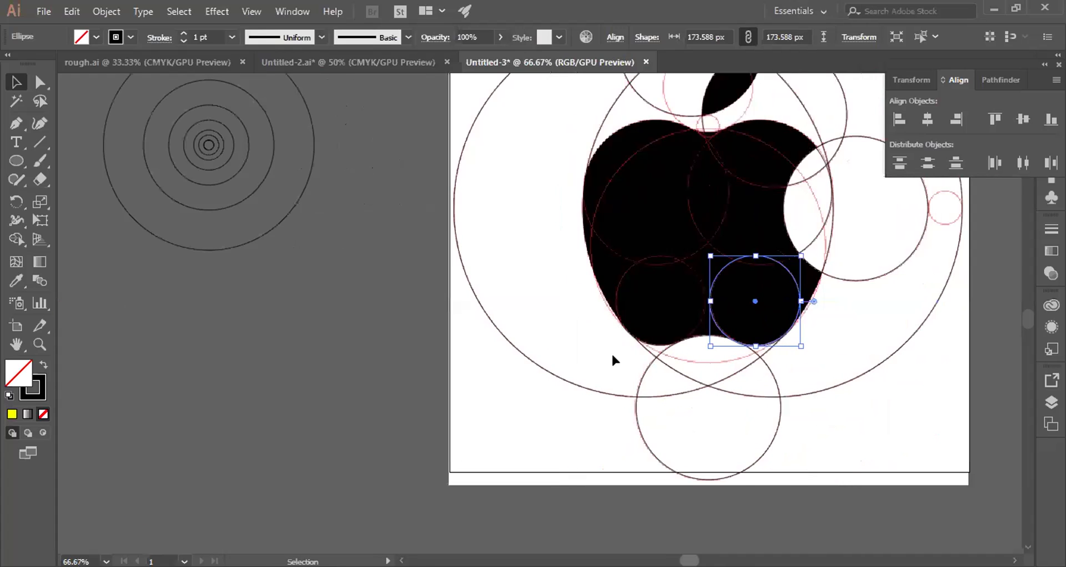
{"action": "left_click_drag", "start_coordinate": [611, 352], "coordinate": [508, 427]}
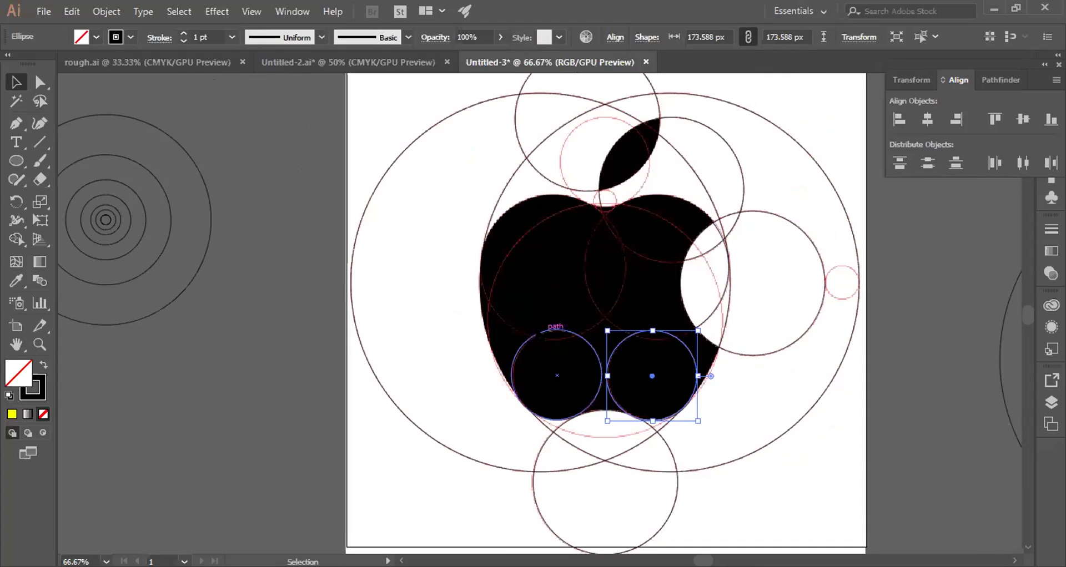
{"action": "left_click_drag", "start_coordinate": [547, 332], "coordinate": [593, 127]}
{"action": "scroll", "coordinate": [601, 126], "scroll_direction": "up", "scroll_amount": 5}
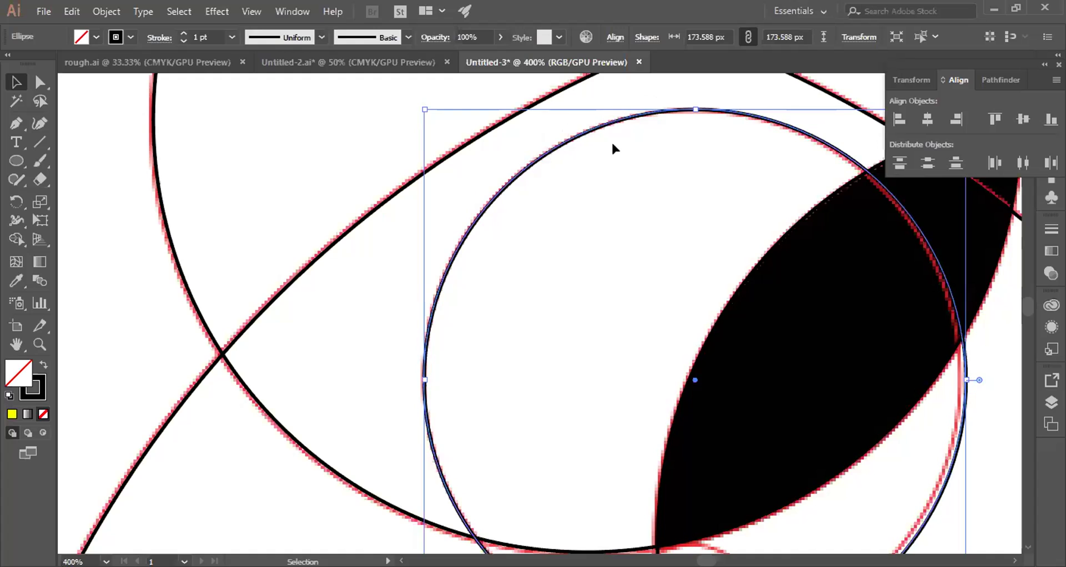
{"action": "scroll", "coordinate": [747, 151], "scroll_direction": "down", "scroll_amount": 1}
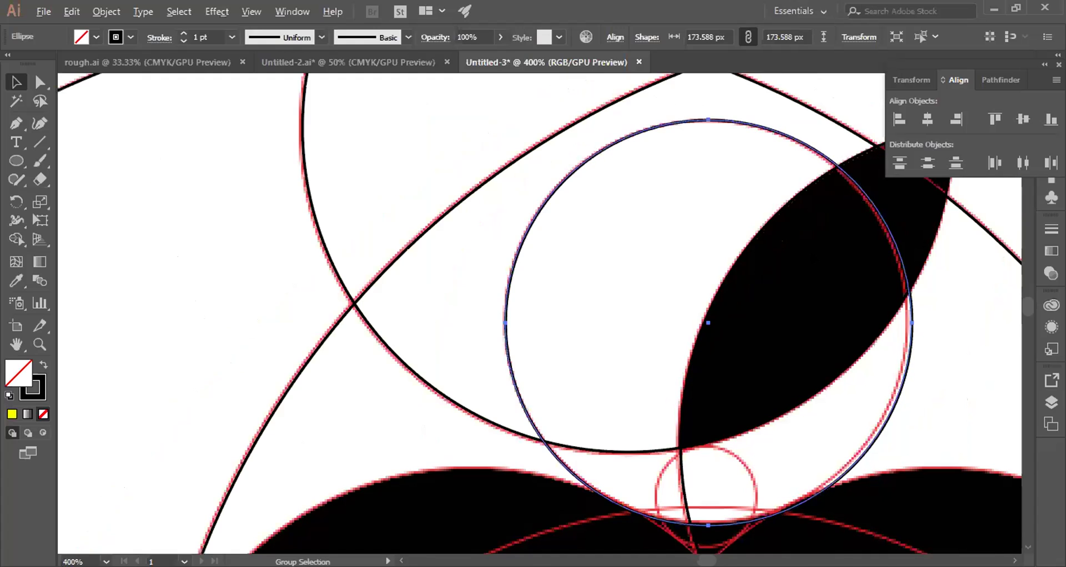
{"action": "scroll", "coordinate": [733, 212], "scroll_direction": "down", "scroll_amount": 2}
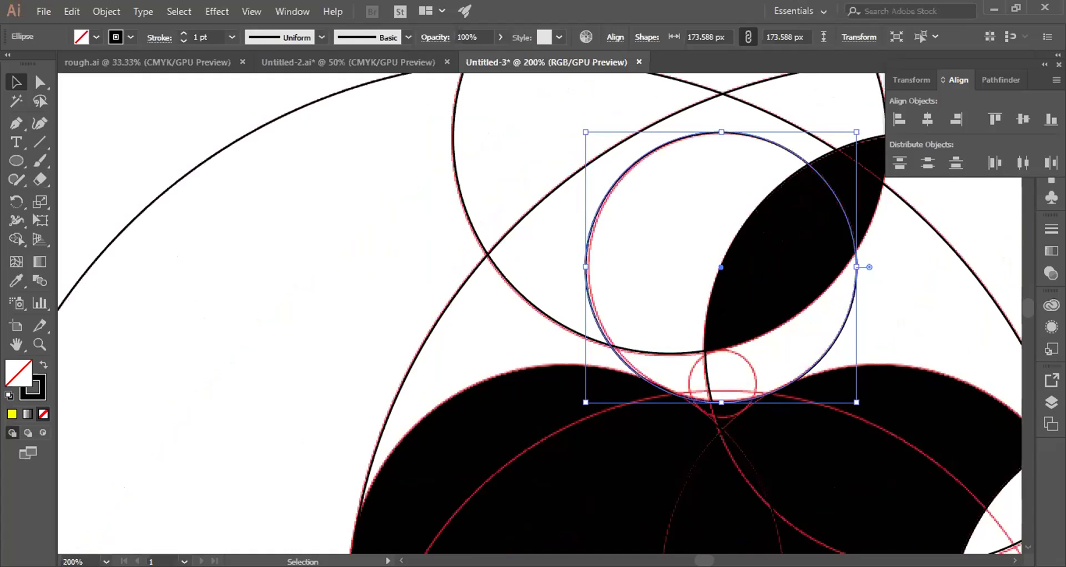
{"action": "key", "text": "Right"}
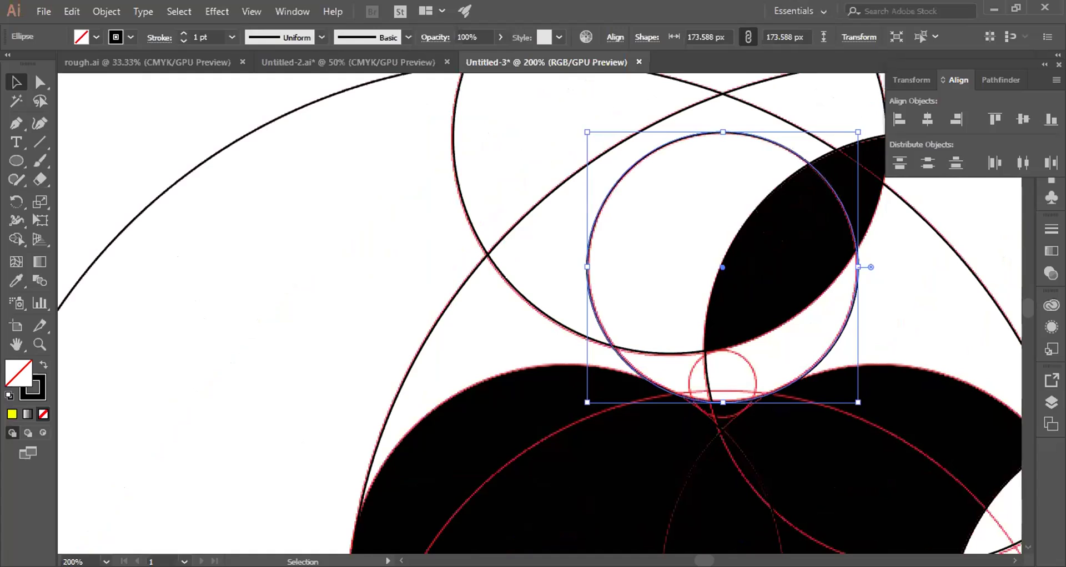
{"action": "key", "text": "ctrl+alt"}
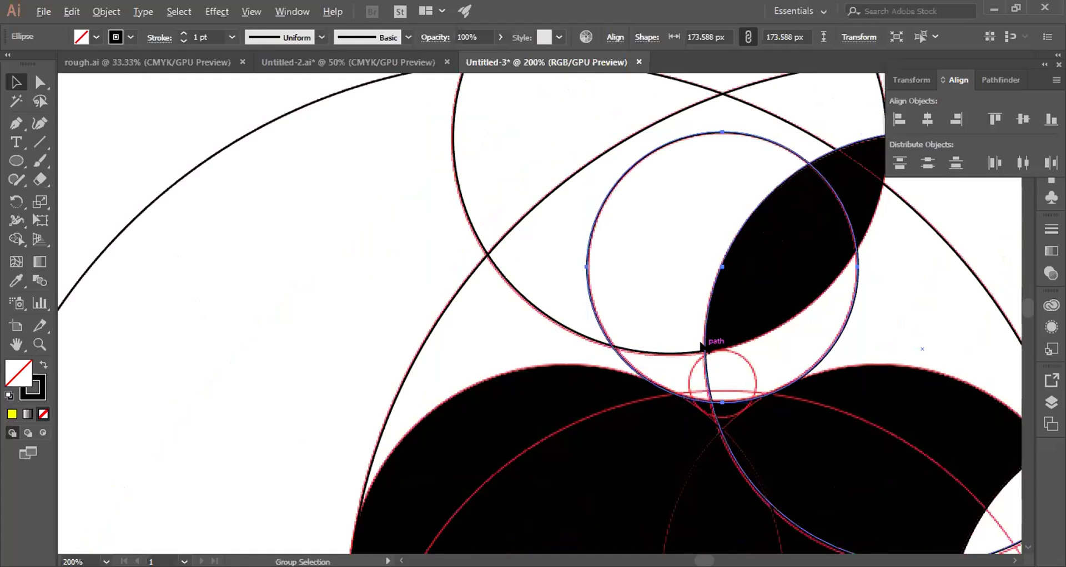
Step: Duplicate the 69.435 px circle onto the small red circle beside the apple's bite and nudge it into alignment
{"action": "scroll", "coordinate": [701, 347], "scroll_direction": "down", "scroll_amount": 1}
{"action": "scroll", "coordinate": [719, 383], "scroll_direction": "down", "scroll_amount": 2}
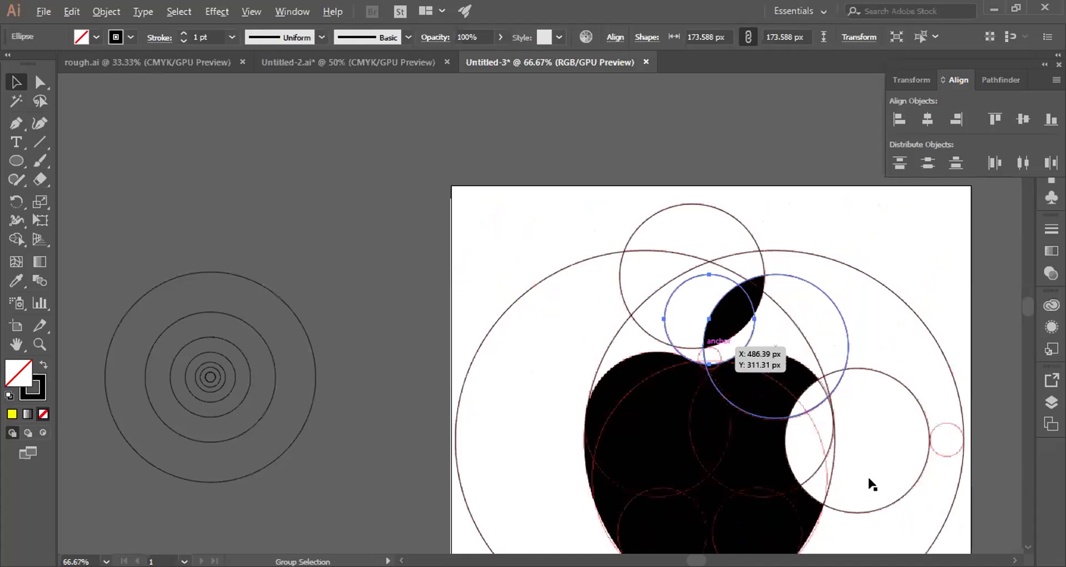
{"action": "scroll", "coordinate": [867, 475], "scroll_direction": "down", "scroll_amount": 1}
{"action": "scroll", "coordinate": [891, 453], "scroll_direction": "right", "scroll_amount": 5}
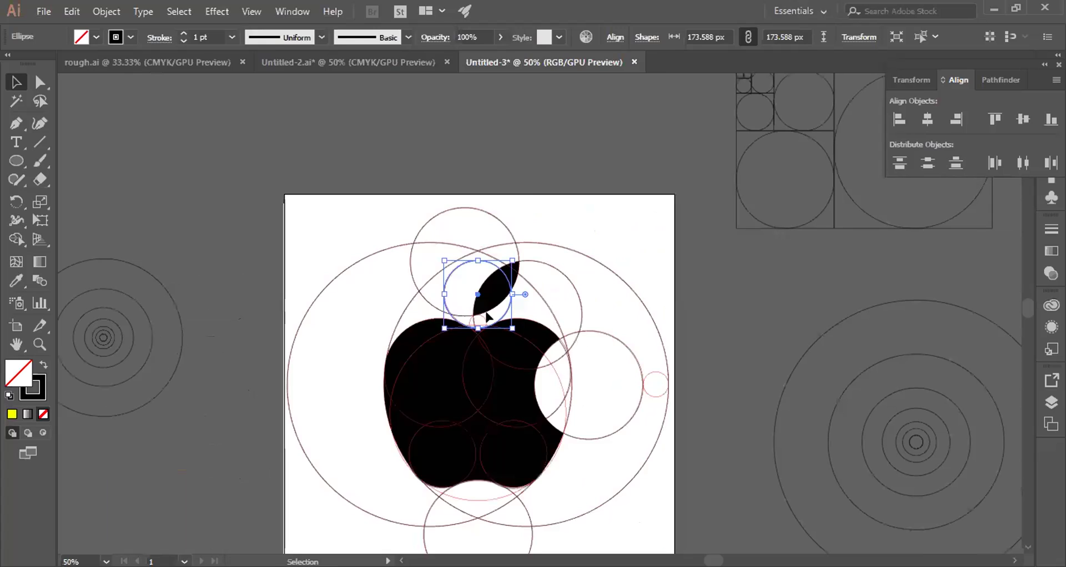
{"action": "key", "text": "ctrl+shift+a"}
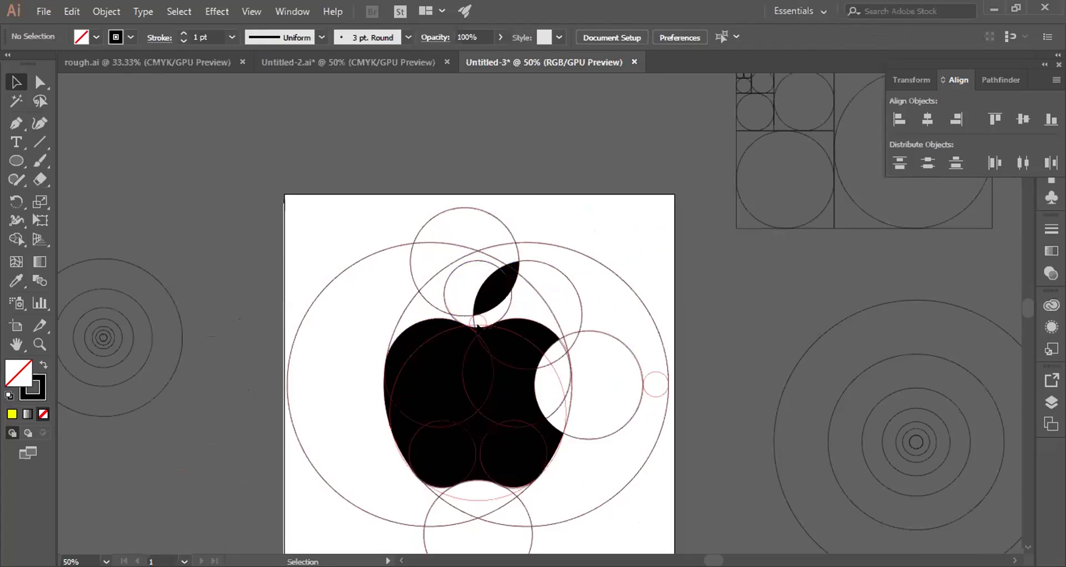
{"action": "left_click_drag", "start_coordinate": [763, 421], "coordinate": [654, 395]}
{"action": "scroll", "coordinate": [652, 393], "scroll_direction": "up", "scroll_amount": 2}
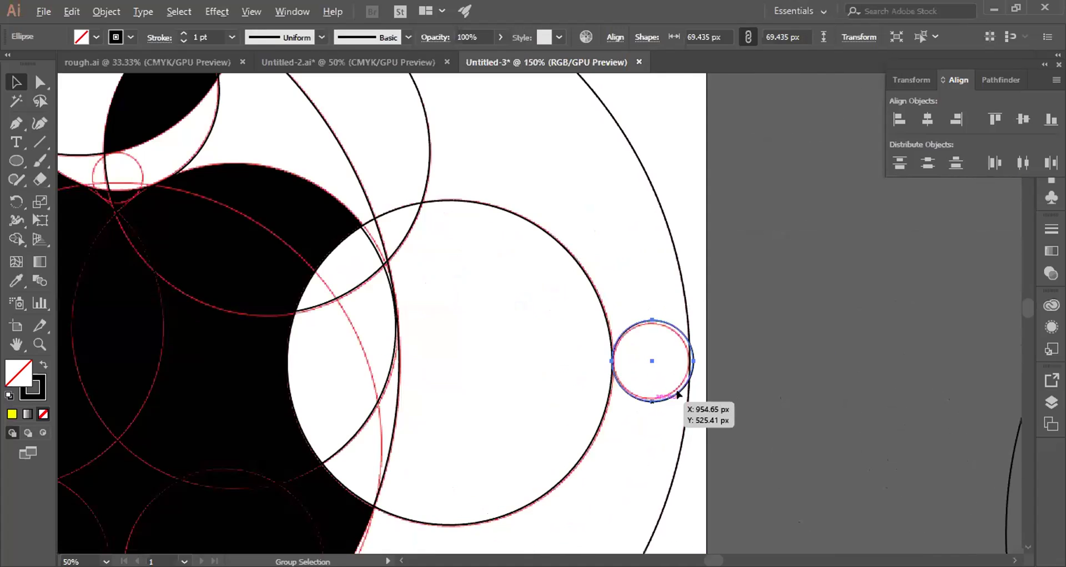
{"action": "scroll", "coordinate": [677, 394], "scroll_direction": "up", "scroll_amount": 3}
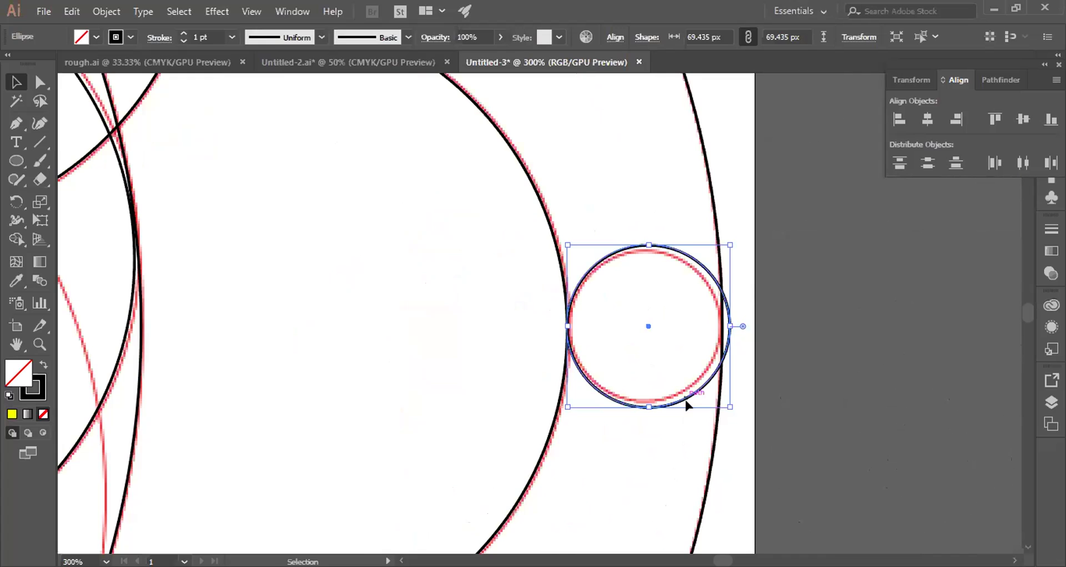
{"action": "left_click_drag", "start_coordinate": [690, 412], "coordinate": [543, 453]}
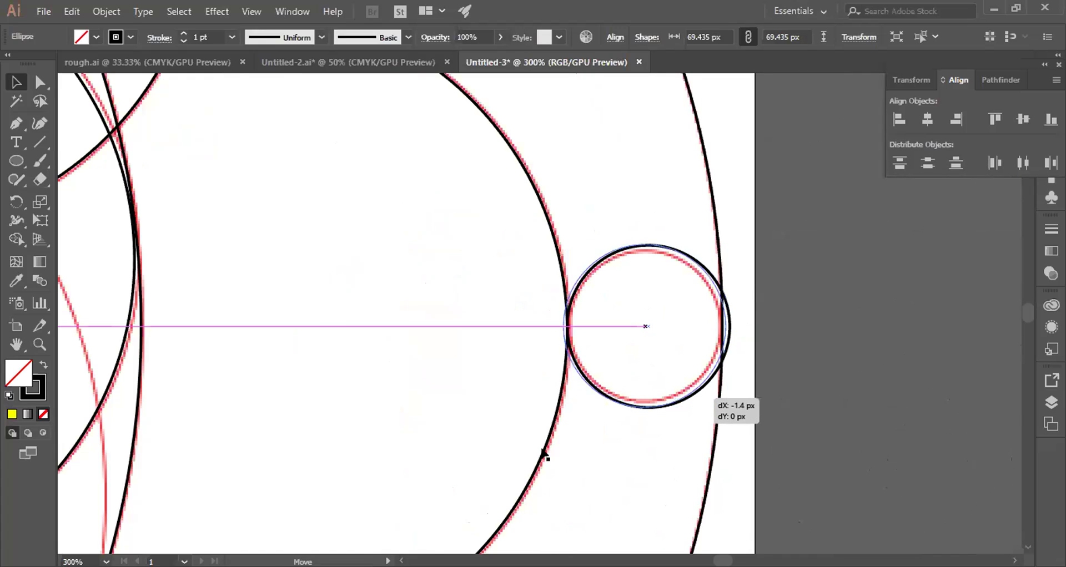
Step: Duplicate the 451.329 px circle from the enlarged concentric set onto the large red circle inside the apple's body
{"action": "key", "text": "ctrl+minus"}
{"action": "key", "text": "ctrl+minus"}
{"action": "key", "text": "ctrl+minus"}
{"action": "key", "text": "ctrl+minus"}
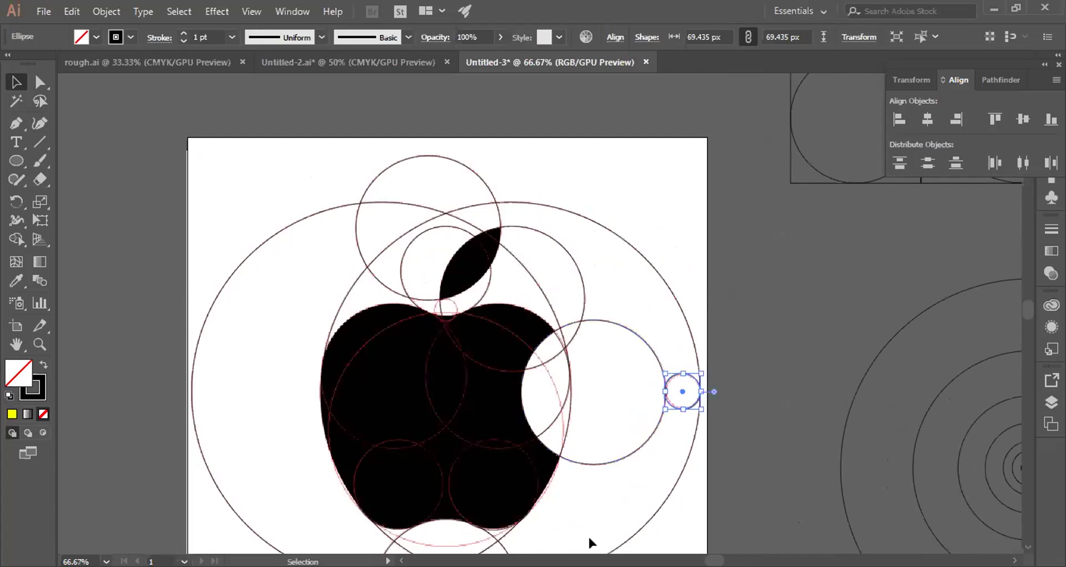
{"action": "key", "text": "ctrl+minus"}
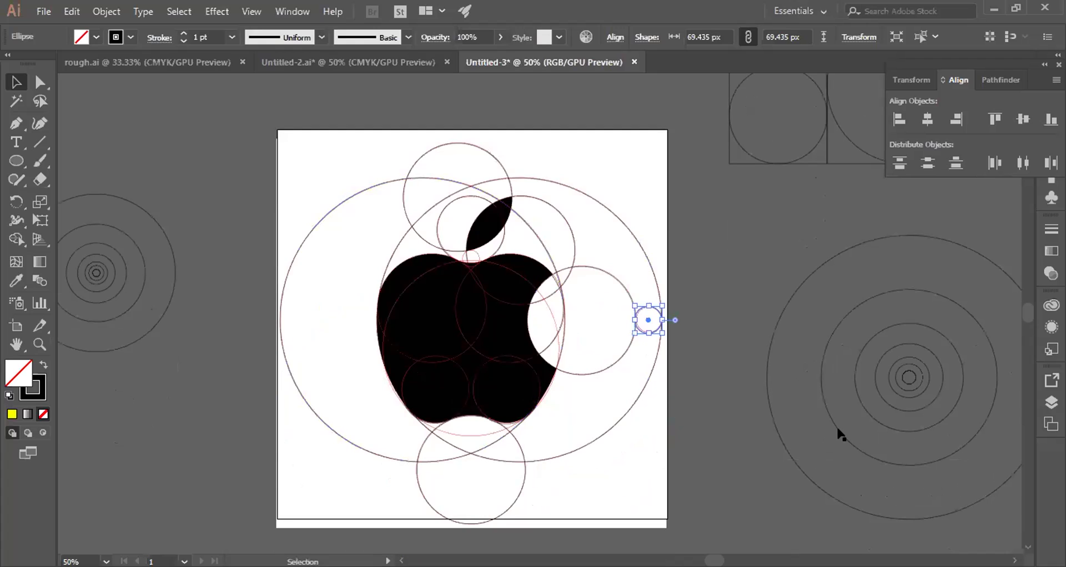
{"action": "left_click_drag", "start_coordinate": [821, 377], "coordinate": [397, 410]}
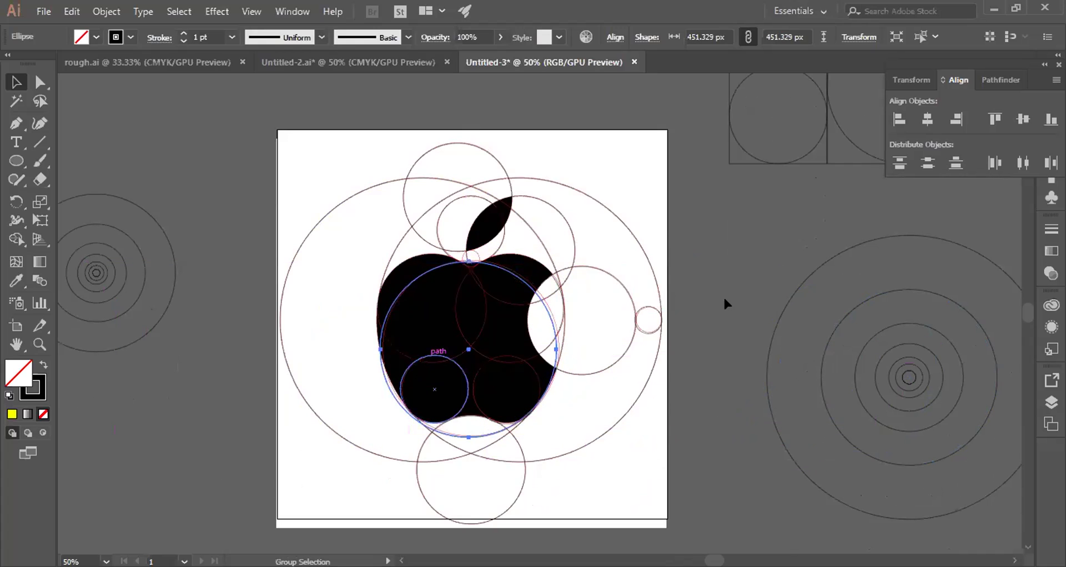
Step: Shift the 451.329 px circle slightly to match the large red construction circle in the apple's body, then deselect it
{"action": "key", "text": "ctrl+equal"}
{"action": "key", "text": "ctrl+equal"}
{"action": "key", "text": "ctrl+equal"}
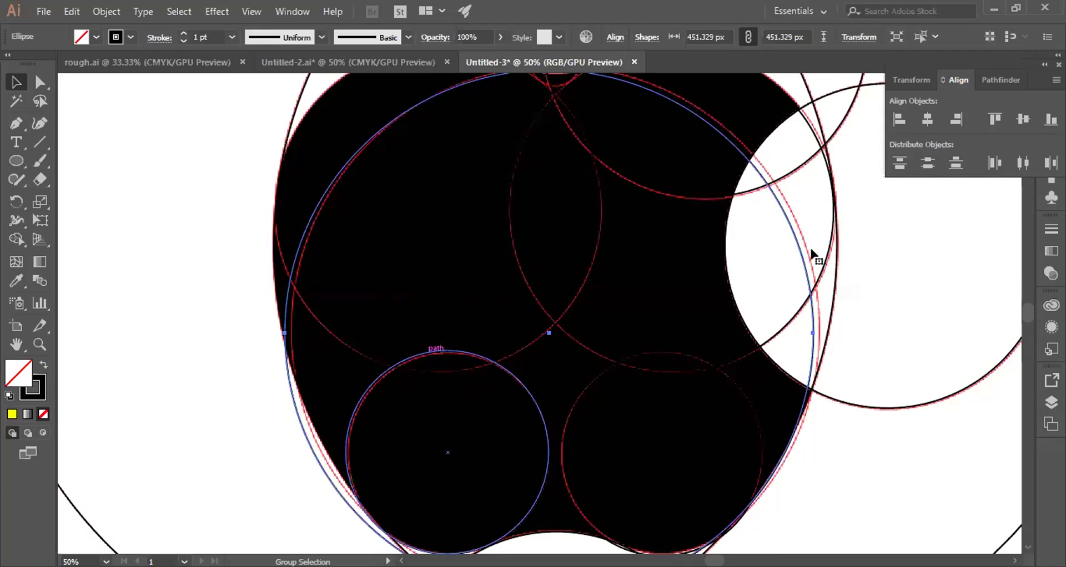
{"action": "key", "text": "ctrl+minus"}
{"action": "key", "text": "ctrl+equal"}
{"action": "key", "text": "ctrl+equal"}
{"action": "key", "text": "ctrl+equal"}
{"action": "key", "text": "ctrl+equal"}
{"action": "key", "text": "ctrl+equal"}
{"action": "key", "text": "ctrl+equal"}
{"action": "left_click_drag", "start_coordinate": [778, 250], "coordinate": [787, 243]}
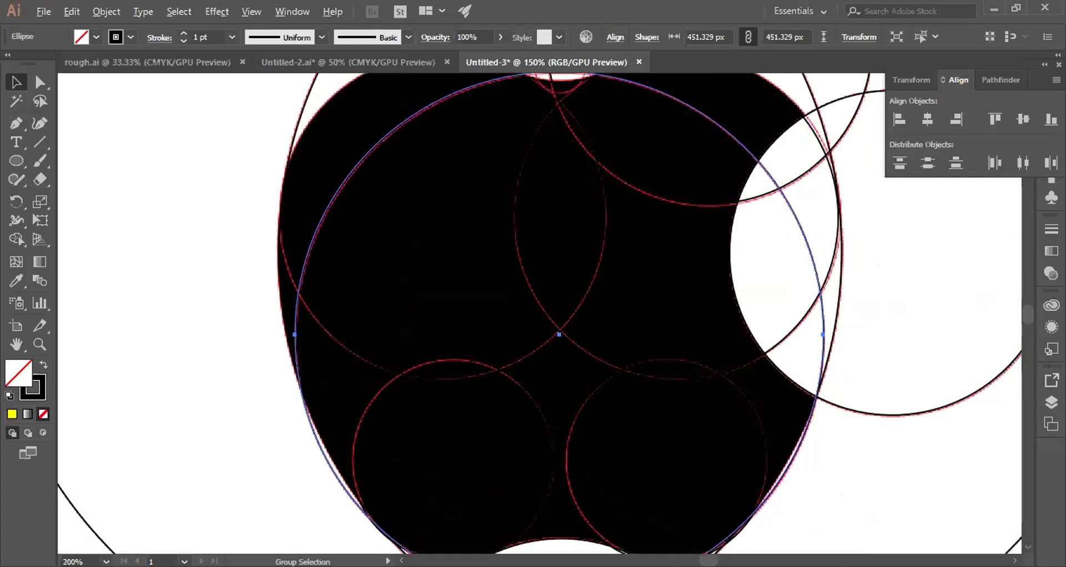
{"action": "scroll", "coordinate": [539, 314], "scroll_direction": "up", "scroll_amount": 1}
{"action": "key", "text": "v"}
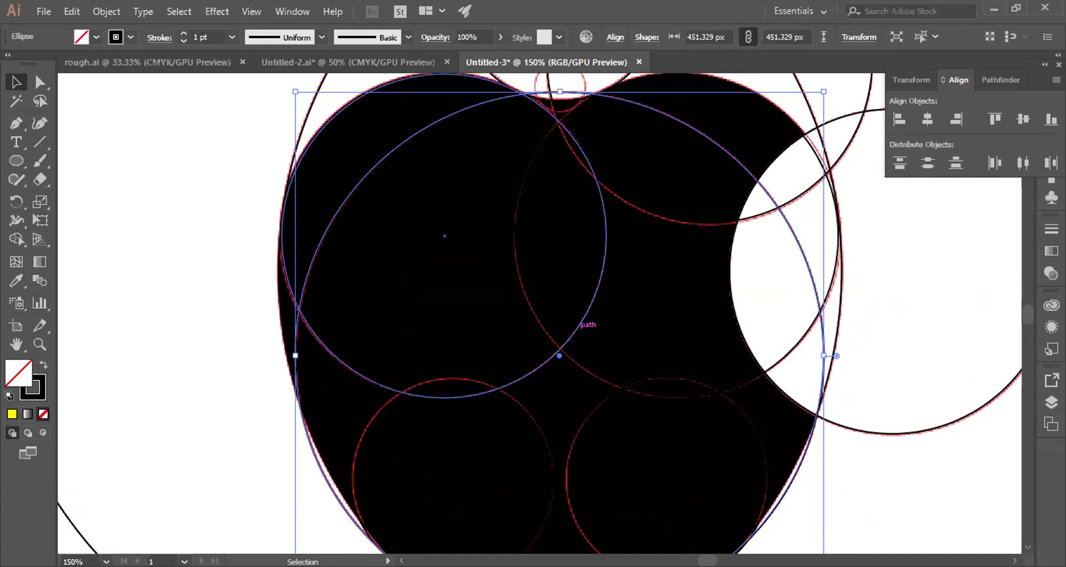
{"action": "key", "text": "ctrl+minus"}
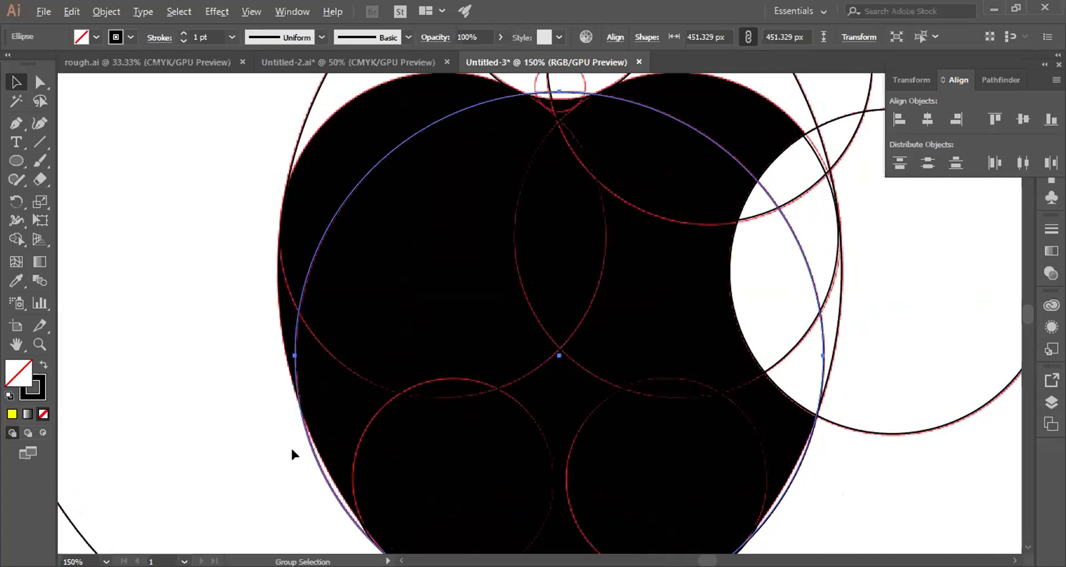
{"action": "key", "text": "ctrl+minus"}
{"action": "key", "text": "ctrl+shift+a"}
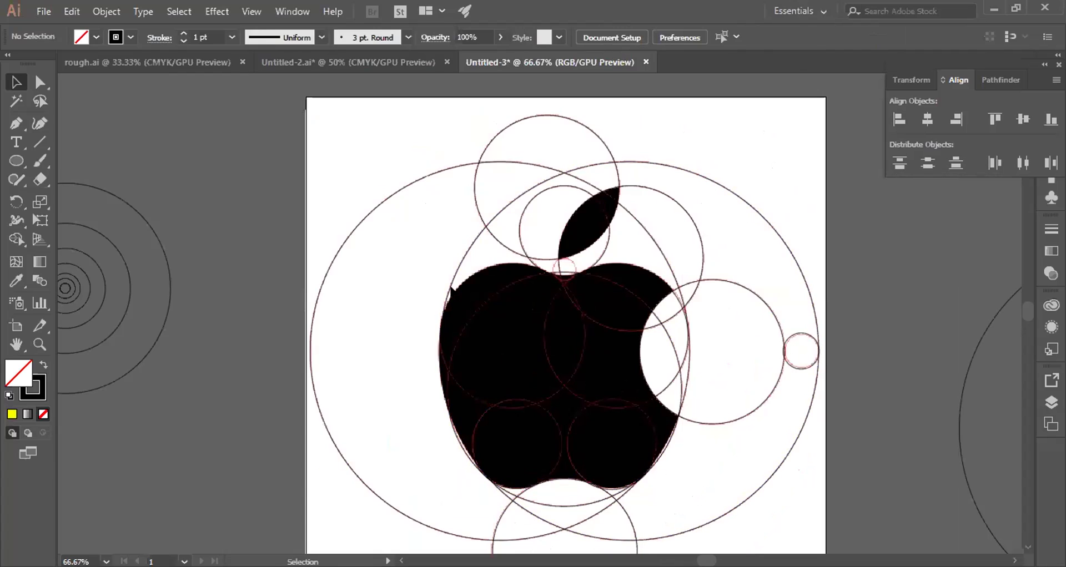
Step: Copy the 34.718 px circle out of the enlarged concentric set into the empty area between the set and the artboard
{"action": "key", "text": "alt"}
{"action": "scroll", "coordinate": [792, 376], "scroll_direction": "up", "scroll_amount": 3}
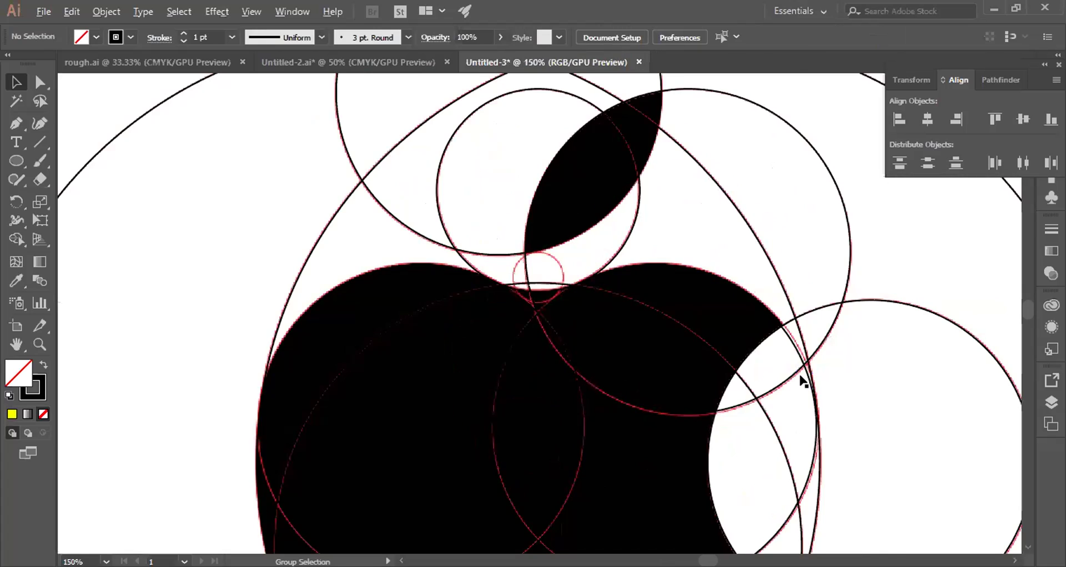
{"action": "scroll", "coordinate": [975, 421], "scroll_direction": "up", "scroll_amount": 1}
{"action": "scroll", "coordinate": [989, 417], "scroll_direction": "down", "scroll_amount": 5}
{"action": "scroll", "coordinate": [989, 409], "scroll_direction": "down", "scroll_amount": 1}
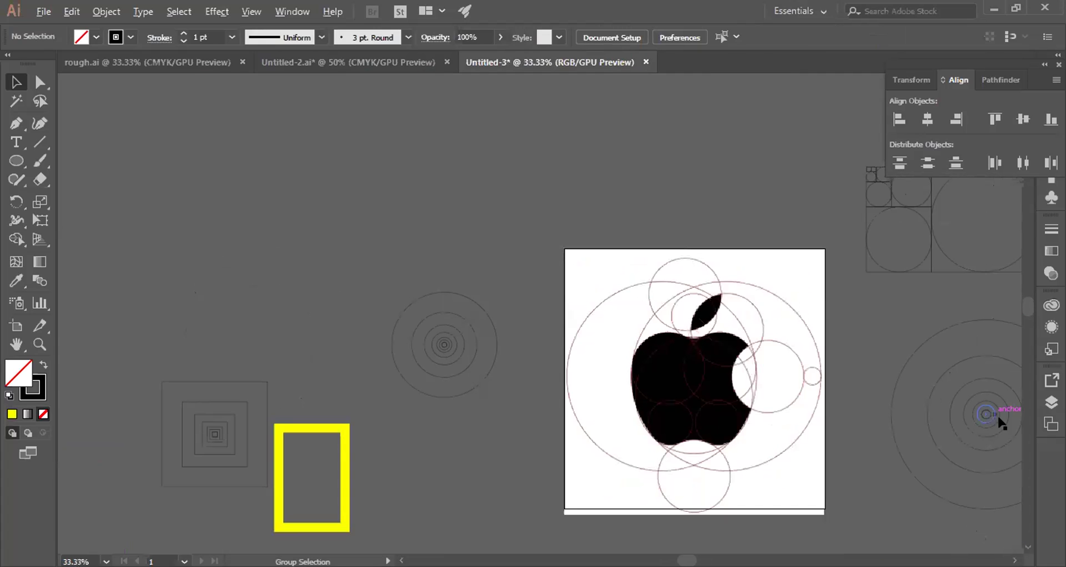
{"action": "scroll", "coordinate": [997, 414], "scroll_direction": "up", "scroll_amount": 1}
{"action": "left_click_drag", "start_coordinate": [982, 416], "coordinate": [826, 351]}
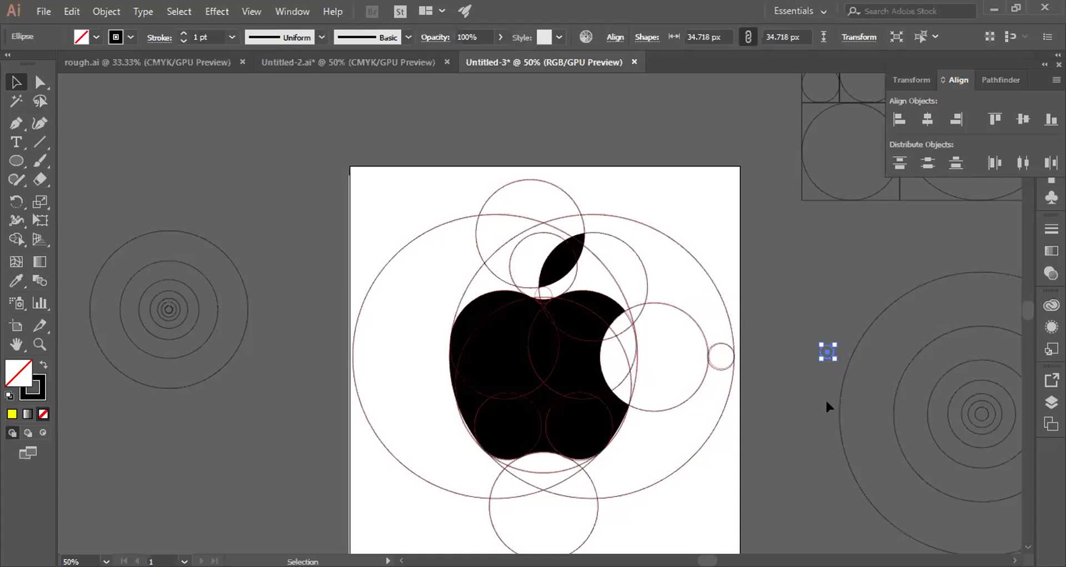
{"action": "left_click", "coordinate": [810, 437]}
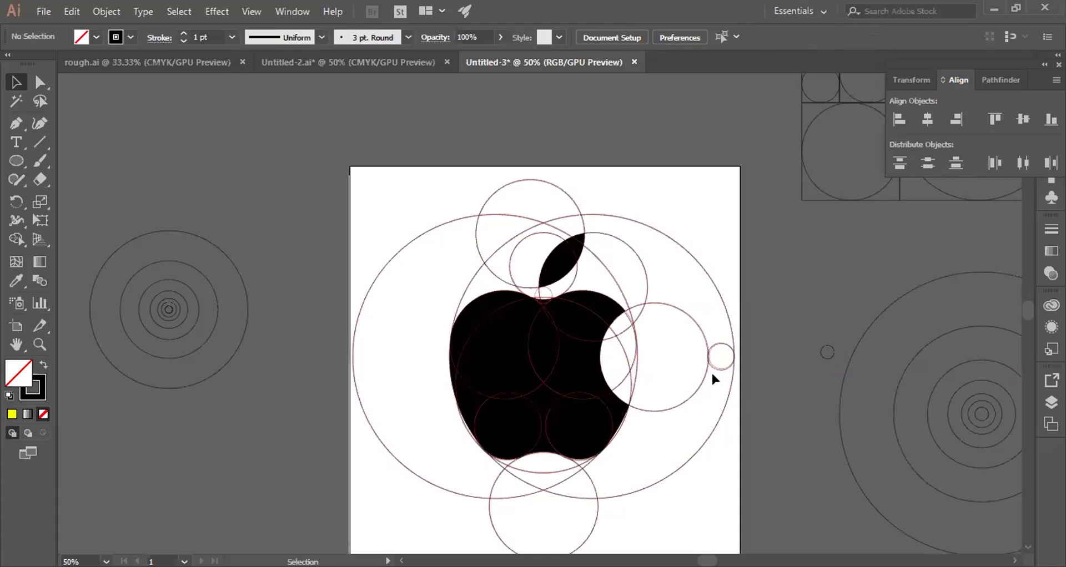